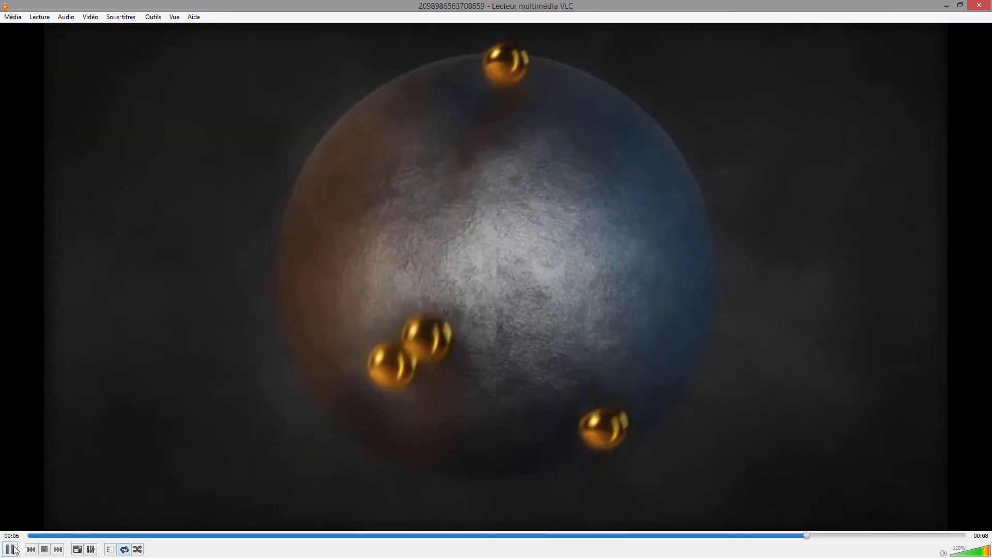
- Replay and pause the reference video of gold balls moving over the large sphere, and switch to Cinema 4D
click(10, 549)
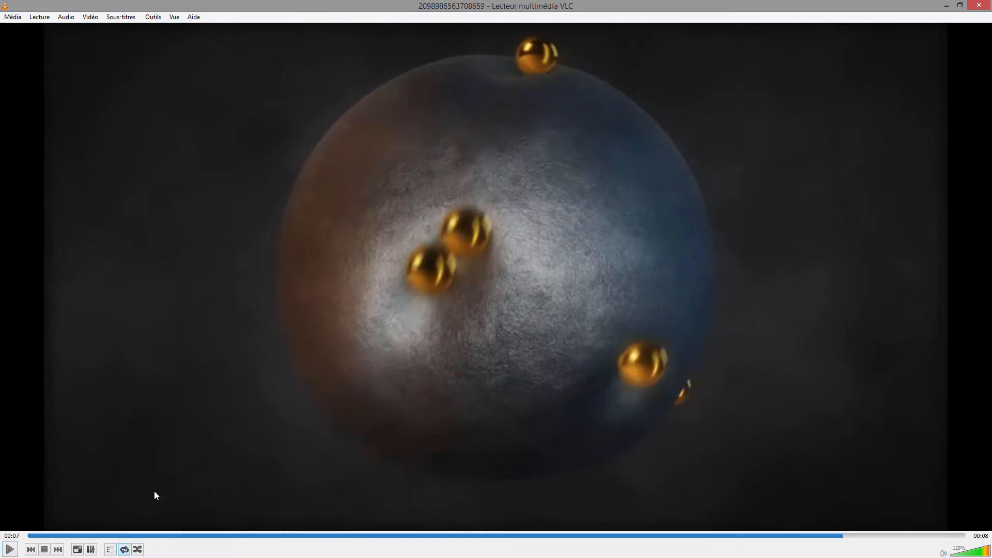
click(12, 549)
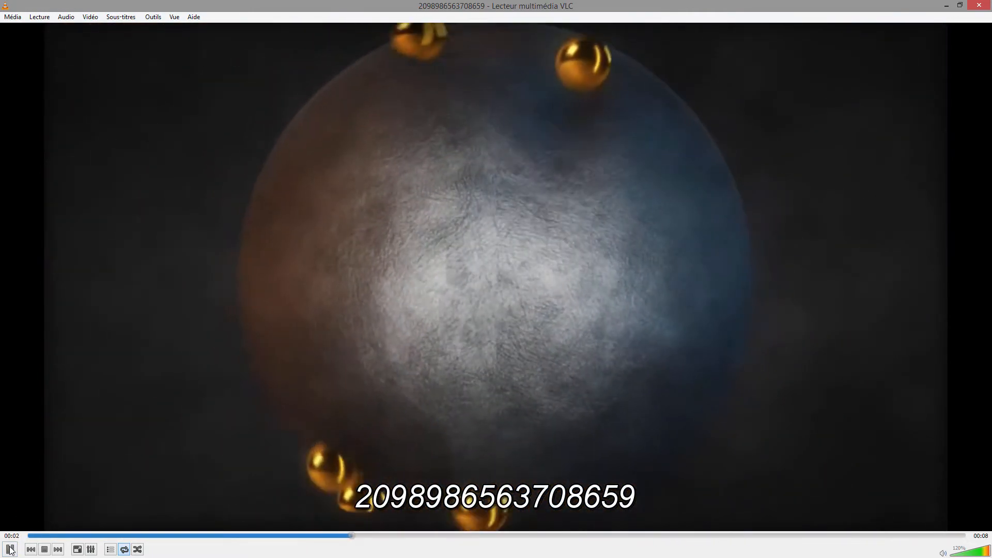
click(10, 550)
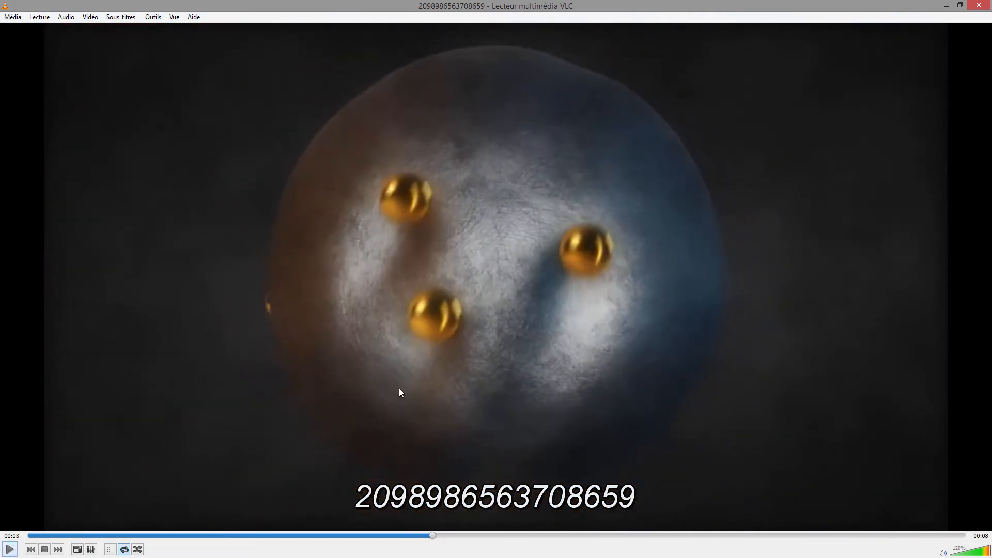
key(alt+Tab)
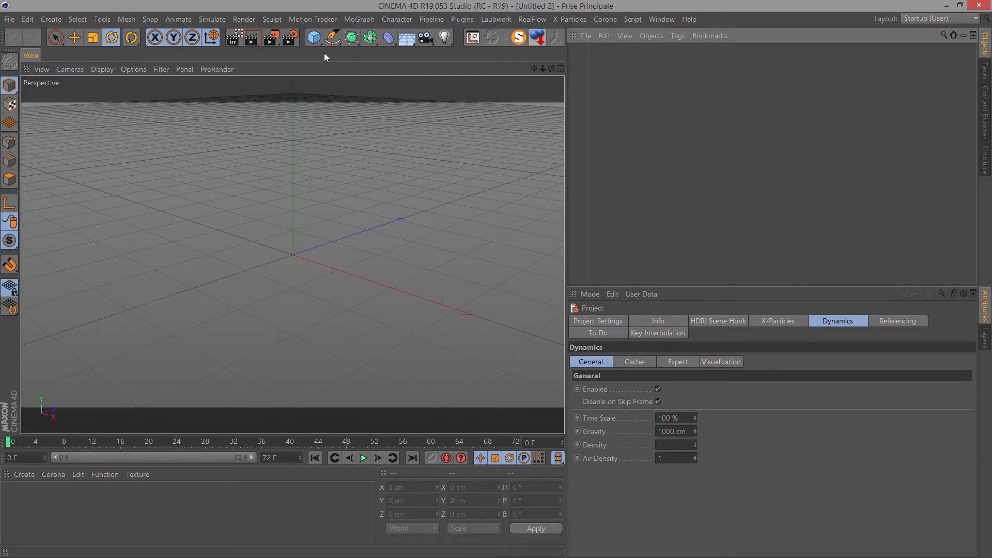
- Add a sphere with a 200 cm radius to the empty scene and rename it collider
click(314, 37)
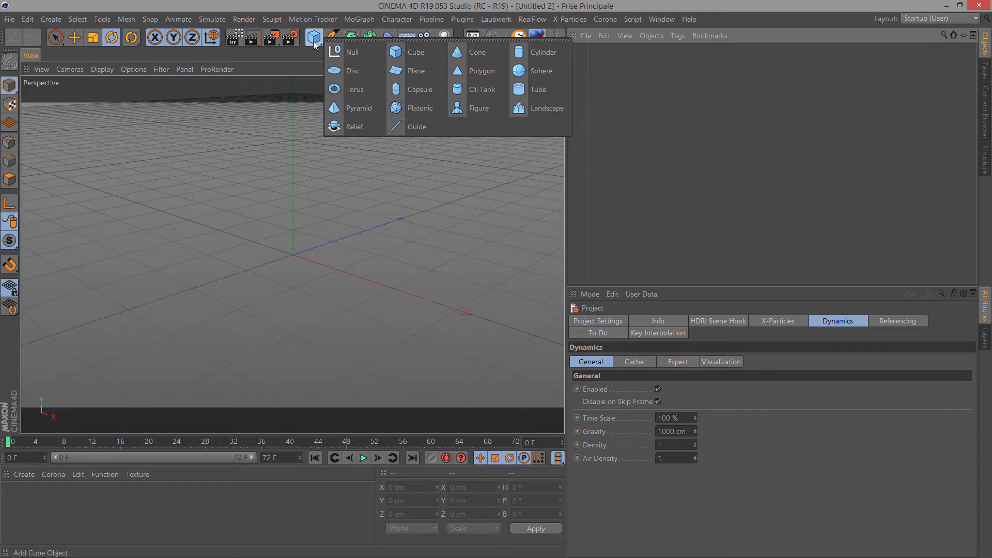
click(532, 72)
click(659, 350)
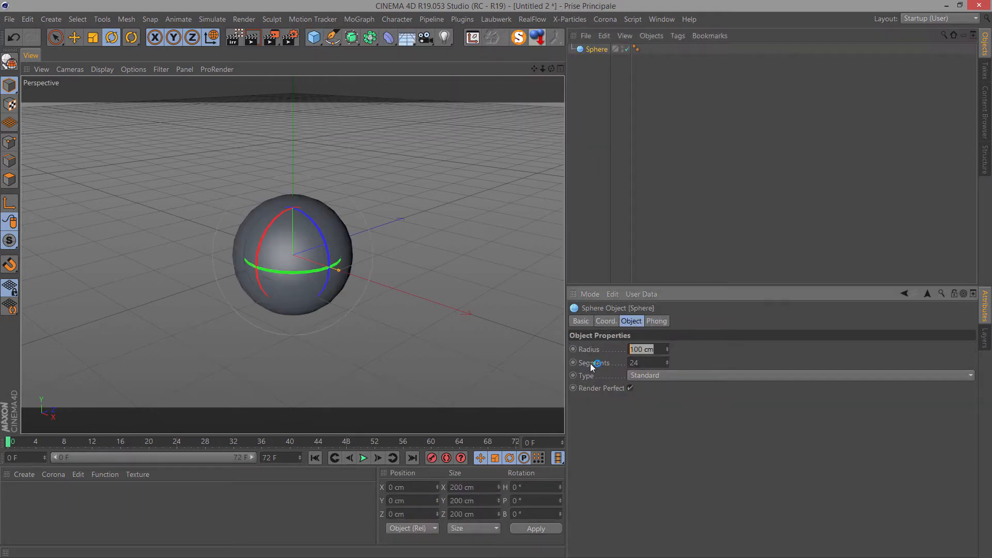
text(200)
key(Return)
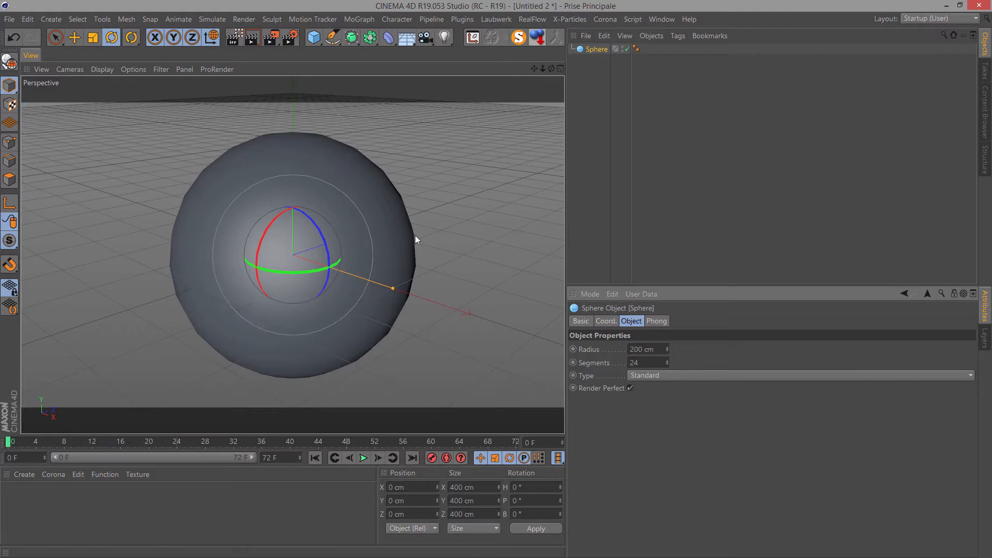
double_click(596, 49)
text(c)
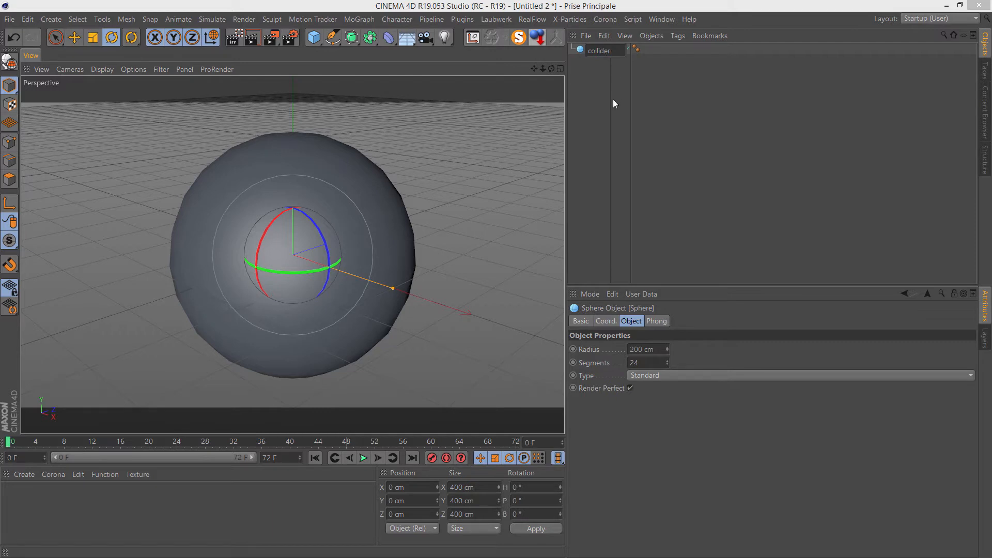
text(ollider)
key(Return)
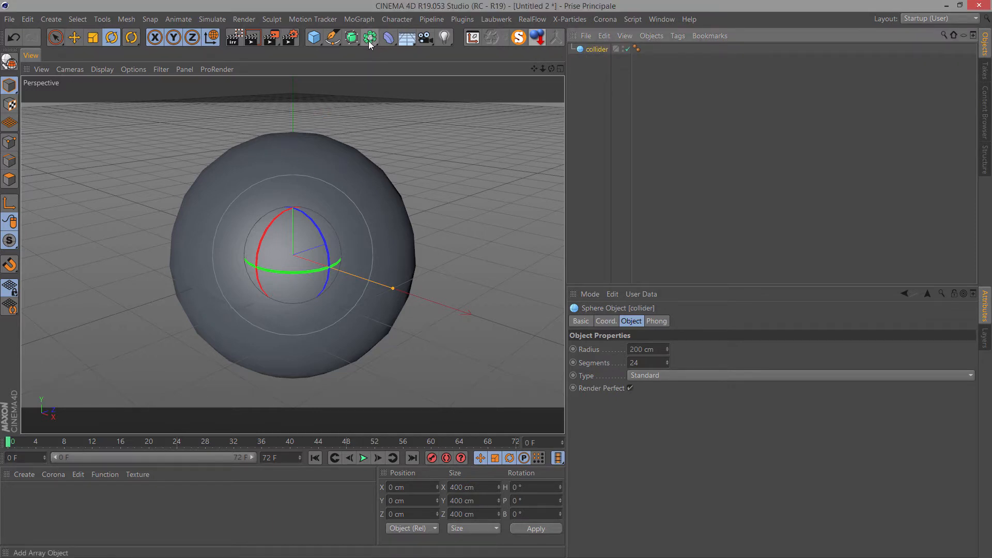
- Add a second sphere with a 20 cm radius and rename it gold
drag(315, 40, 539, 73)
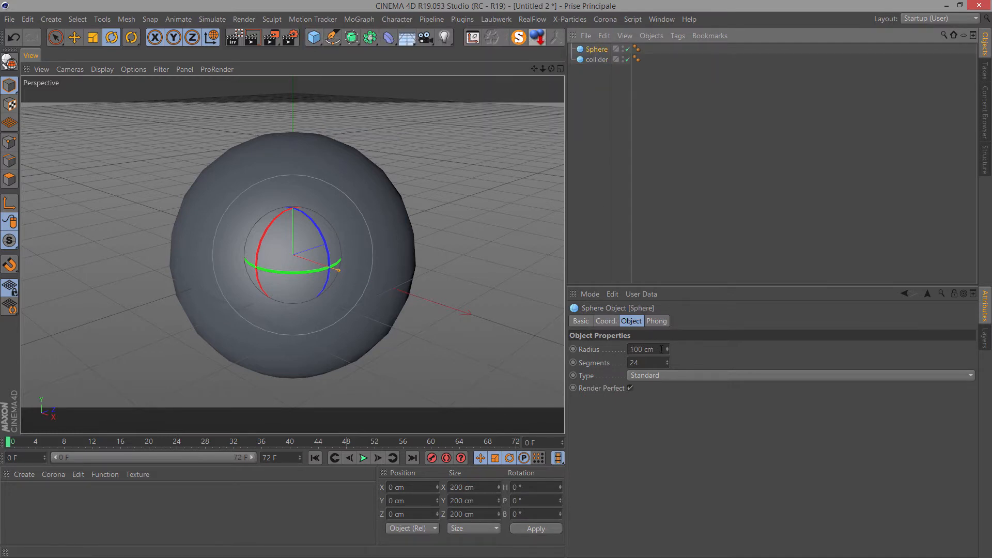
drag(656, 349, 575, 357)
text(20)
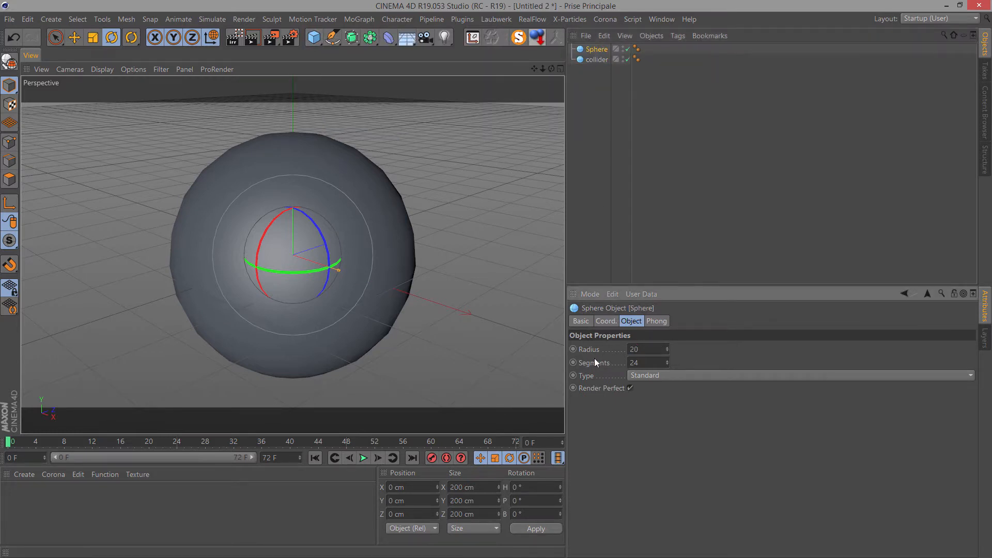
key(Return)
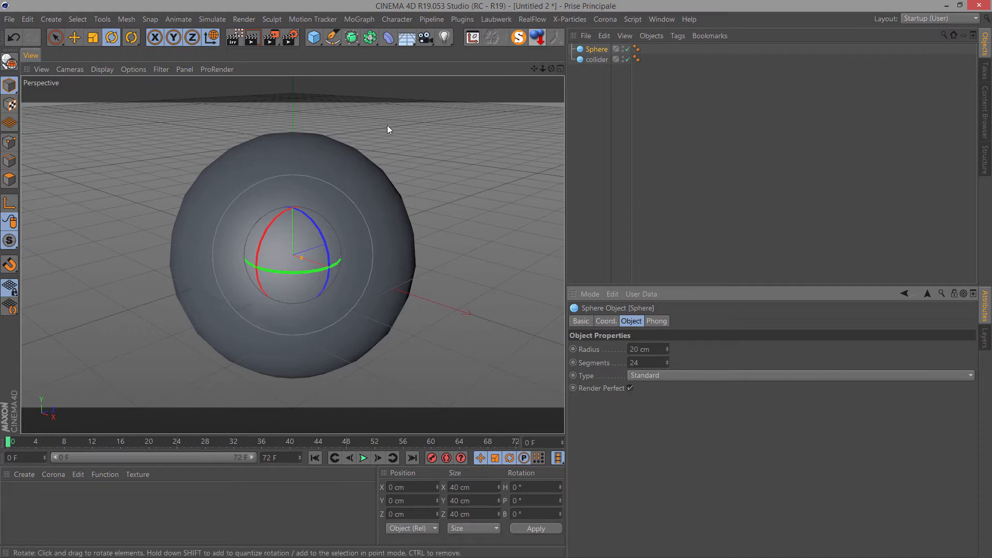
double_click(596, 50)
text(s)
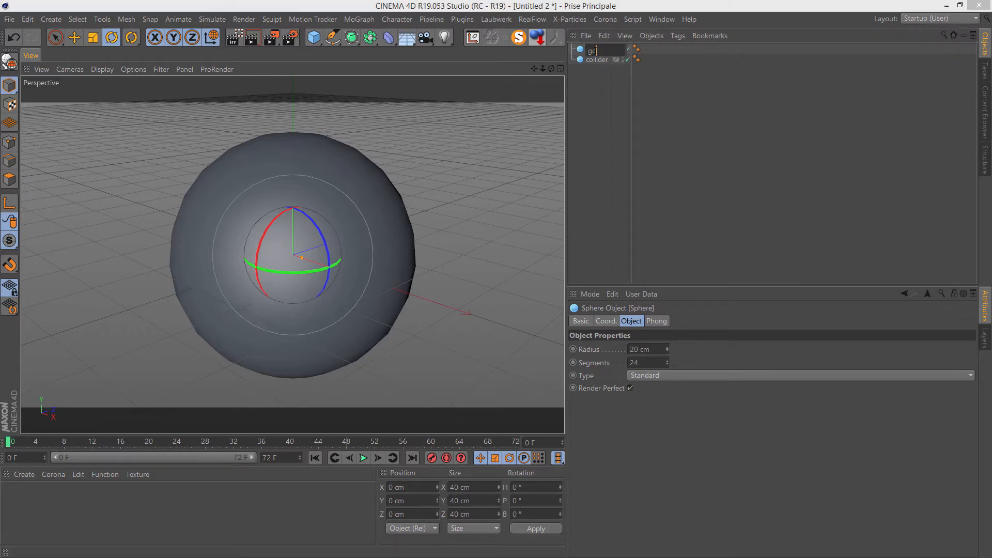
key(Return)
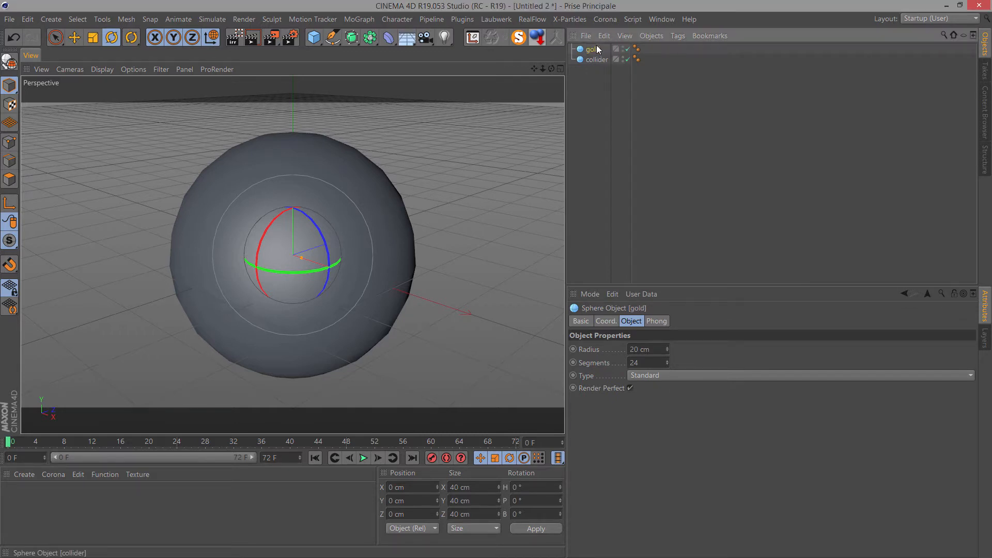
- Create a MoGraph Cloner and make the gold sphere its child
click(350, 21)
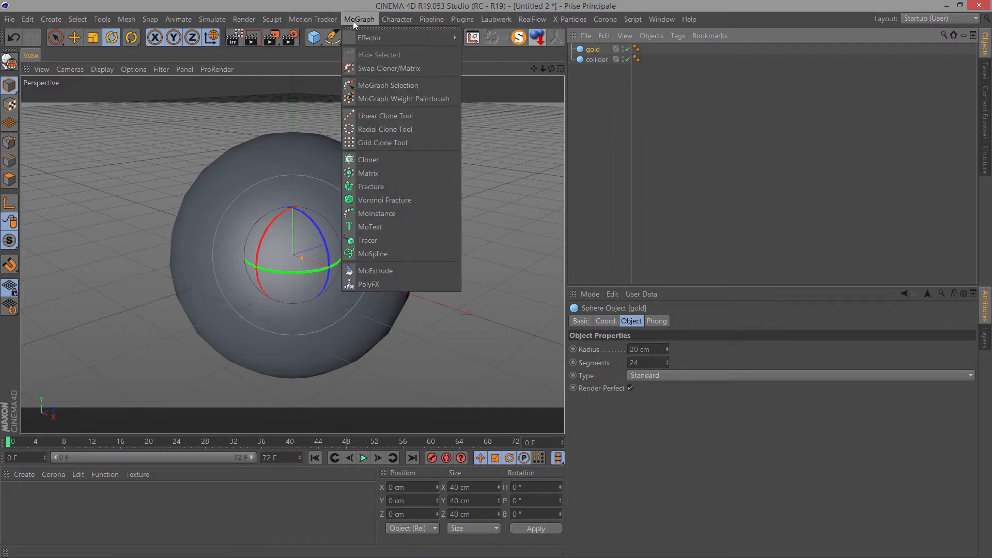
click(386, 159)
drag(583, 59, 603, 51)
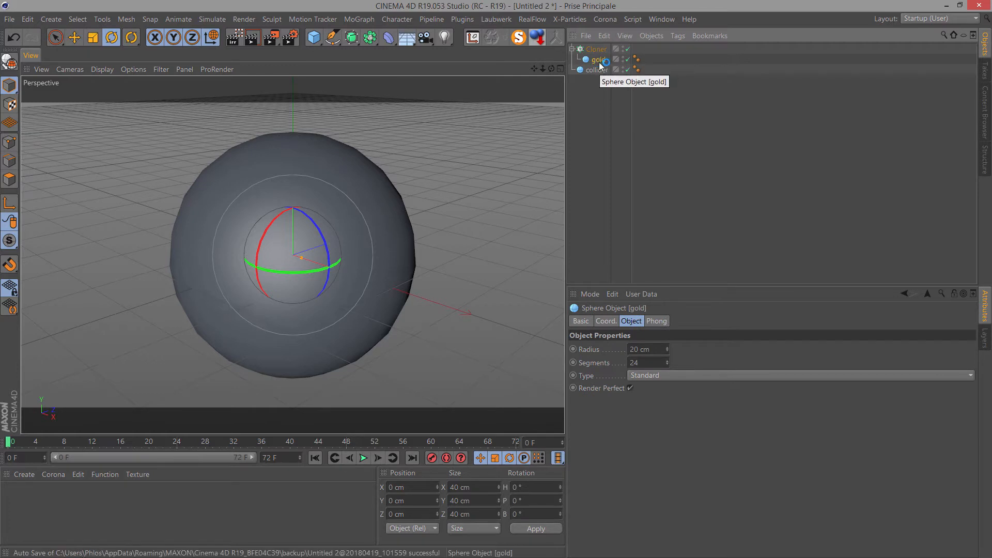
- Set the Cloner's mode to Object and assign the collider sphere as the object to clone onto
click(596, 49)
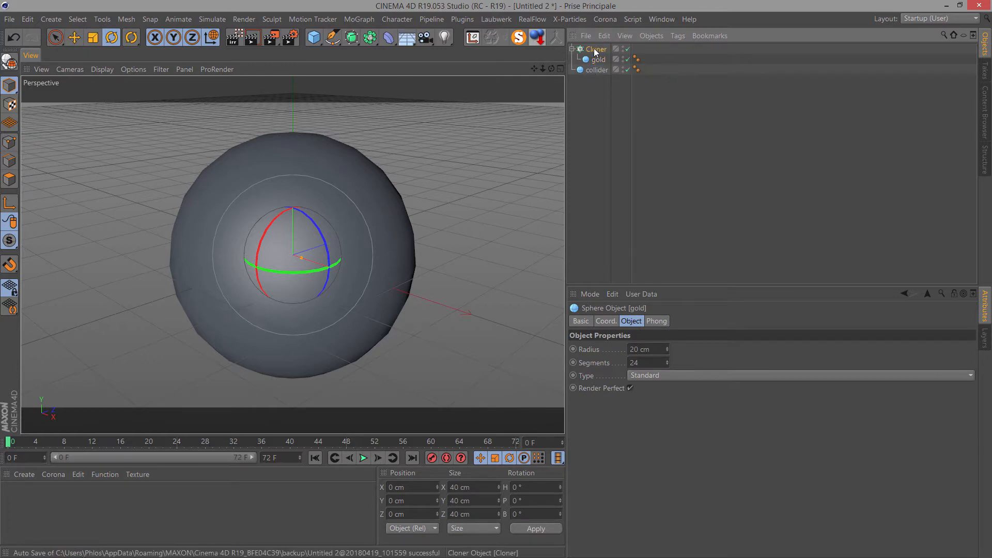
click(601, 349)
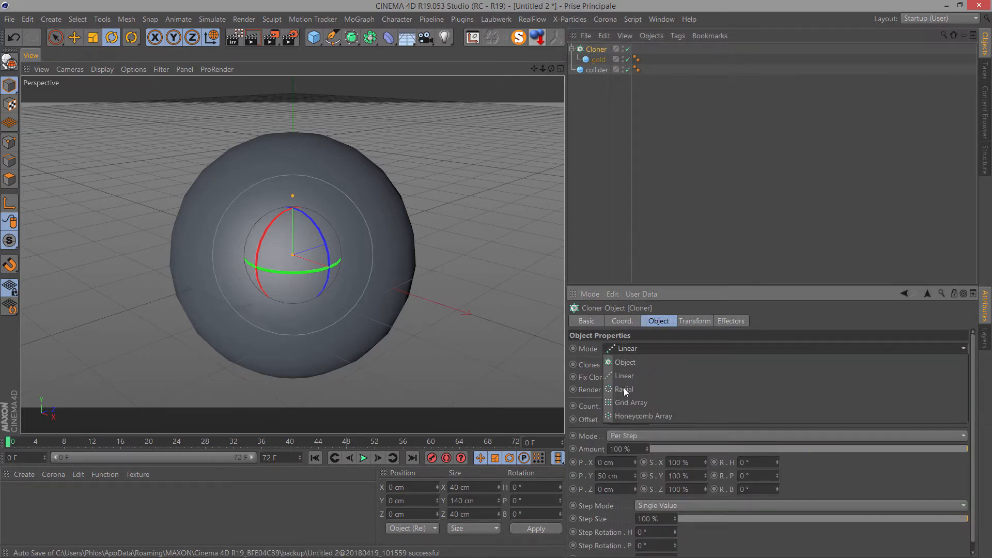
click(636, 368)
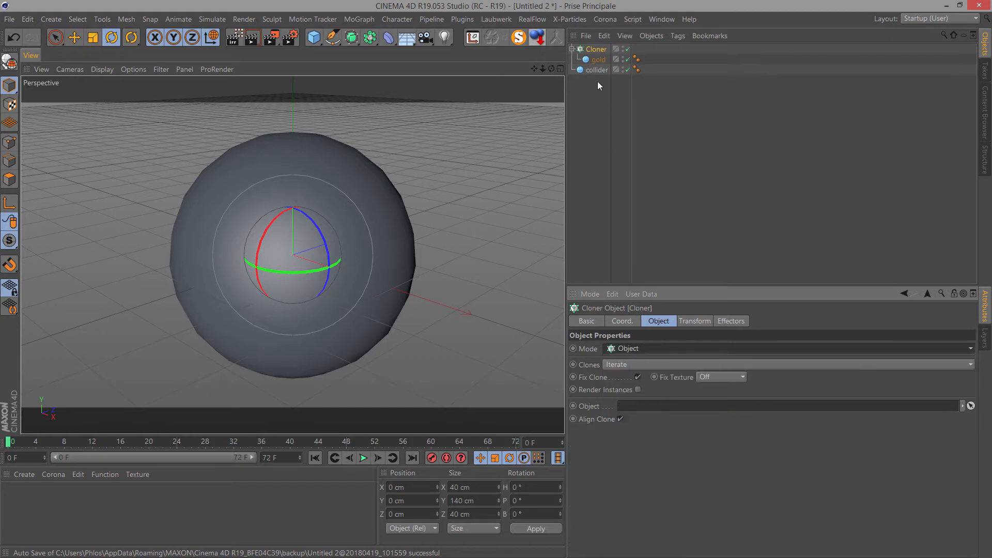
drag(597, 70, 632, 409)
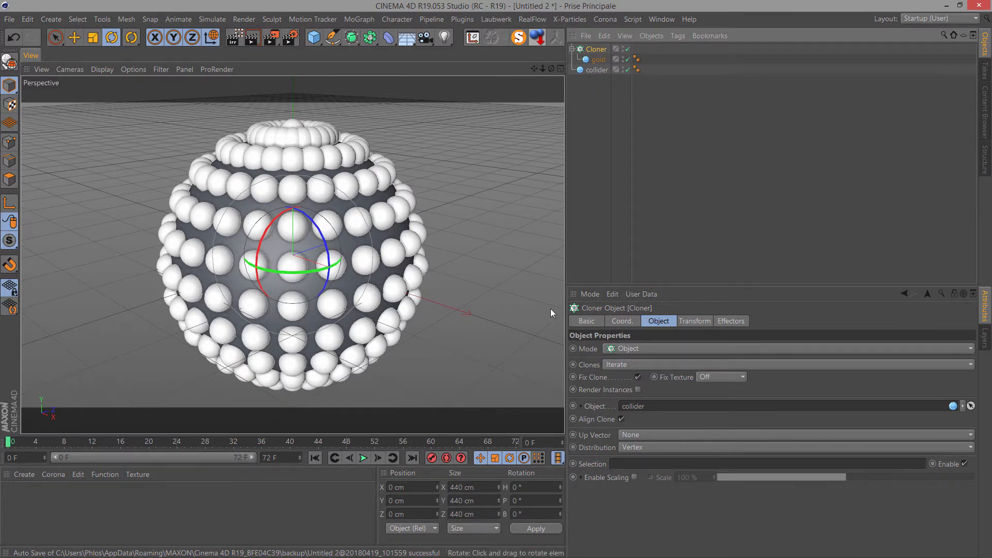
- Set the Cloner's distribution to Surface with a count of 10 clones
click(659, 449)
click(647, 501)
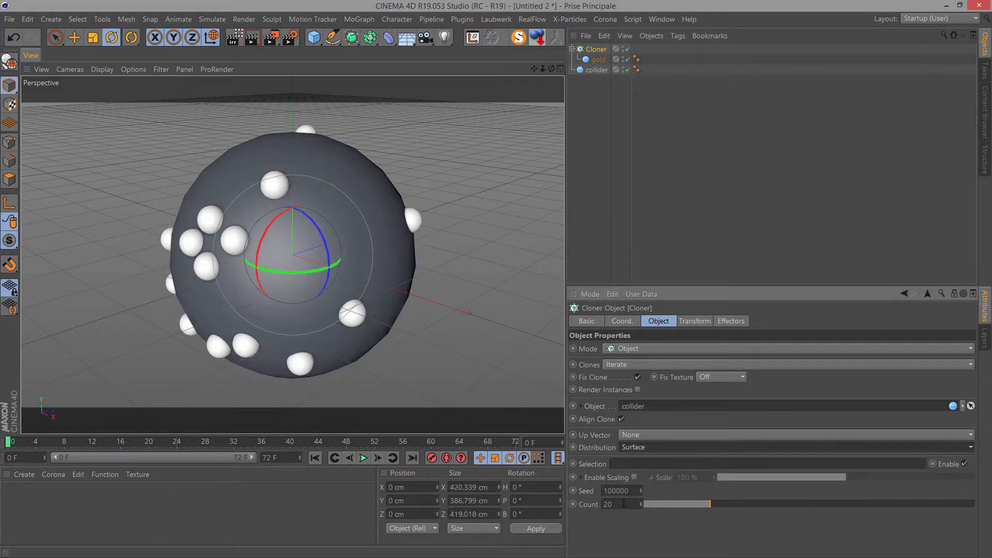
click(609, 504)
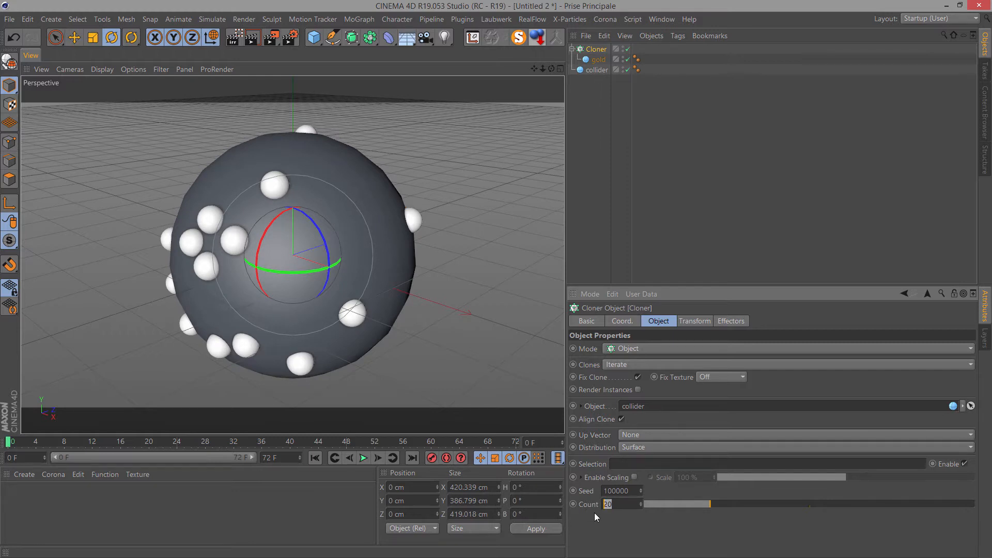
text(10)
key(Return)
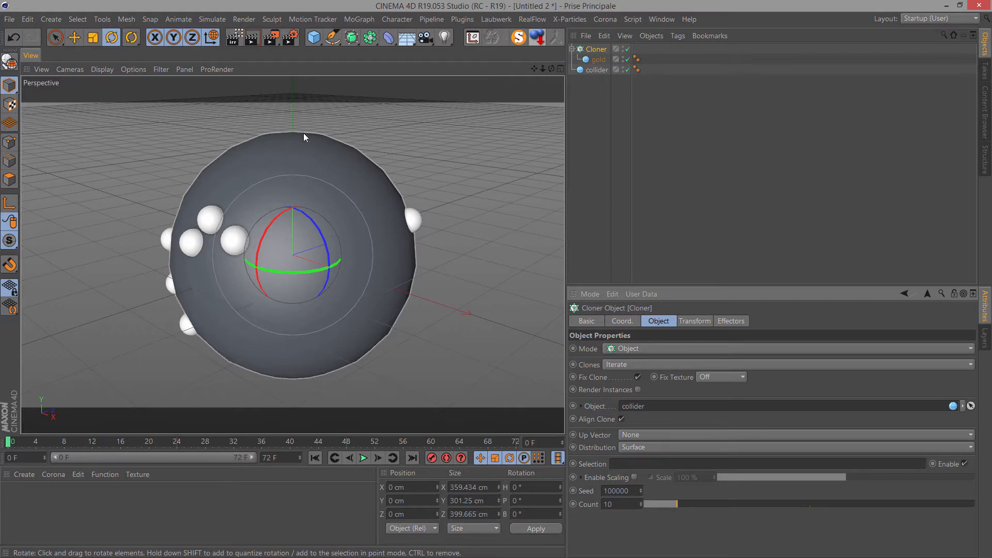
- Lower the Cloner's seed stepwise to 99987 to find a well-spread arrangement of clones on the sphere
drag(550, 69, 482, 280)
drag(630, 490, 581, 503)
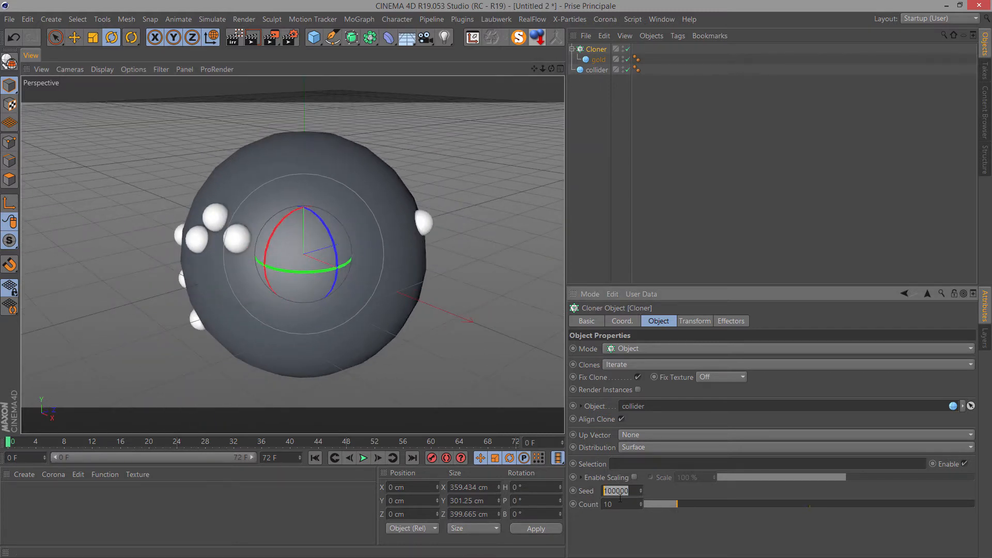
click(641, 494)
click(641, 494)
click(641, 493)
click(641, 493)
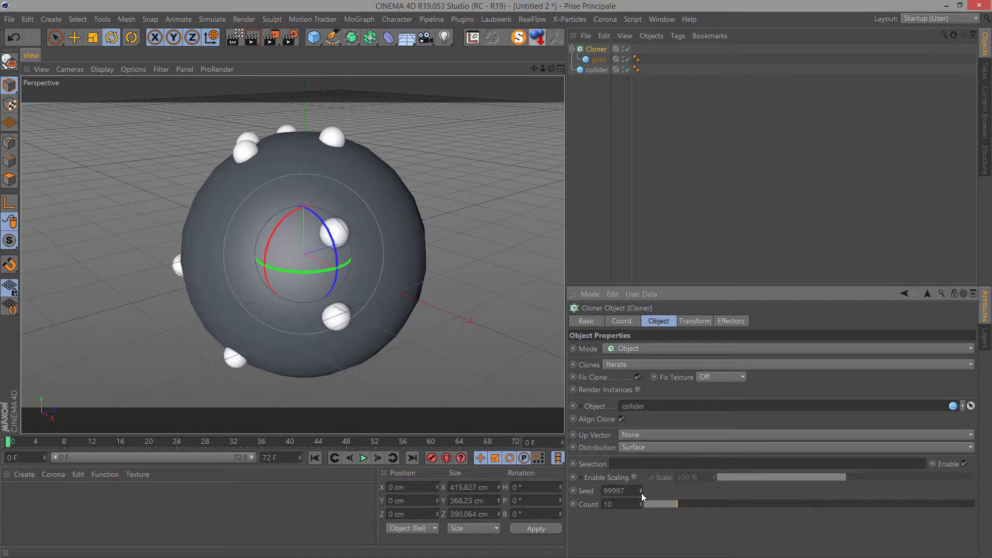
click(641, 494)
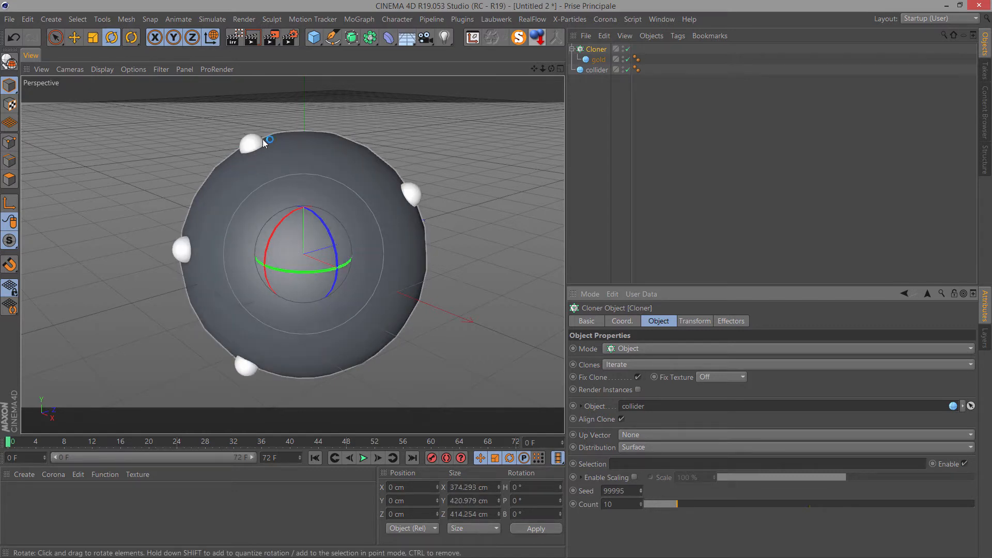
click(641, 493)
click(641, 493)
click(641, 493)
click(641, 493)
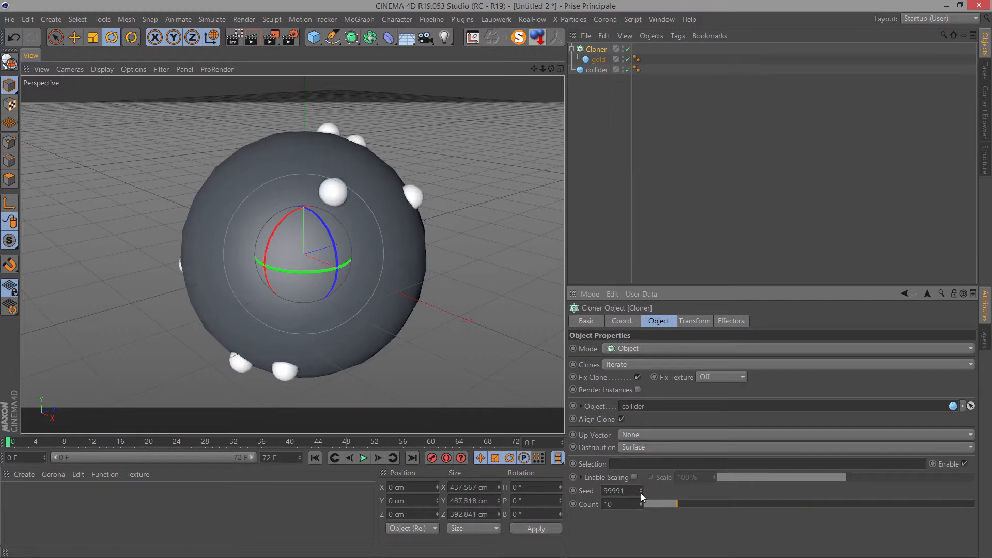
click(641, 493)
click(641, 493)
click(641, 493)
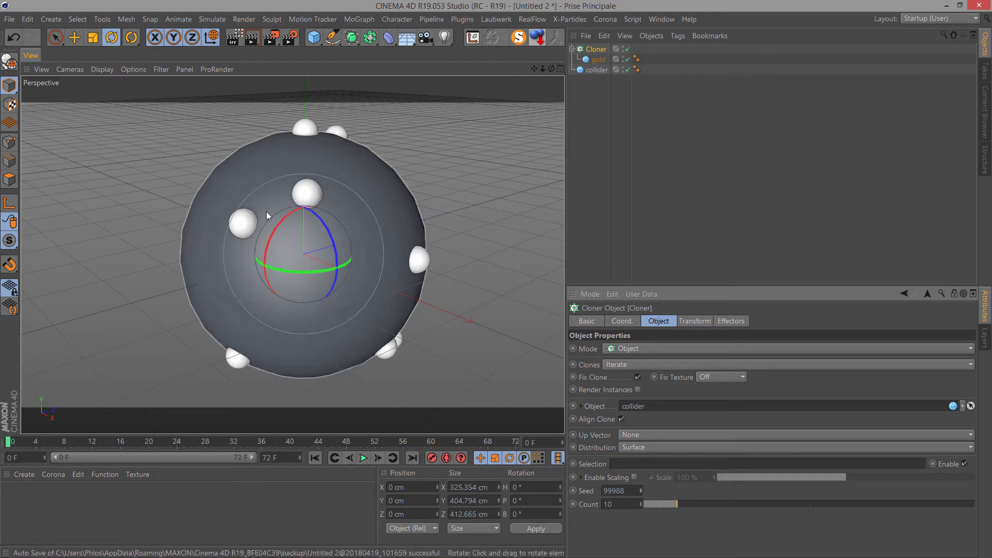
click(641, 494)
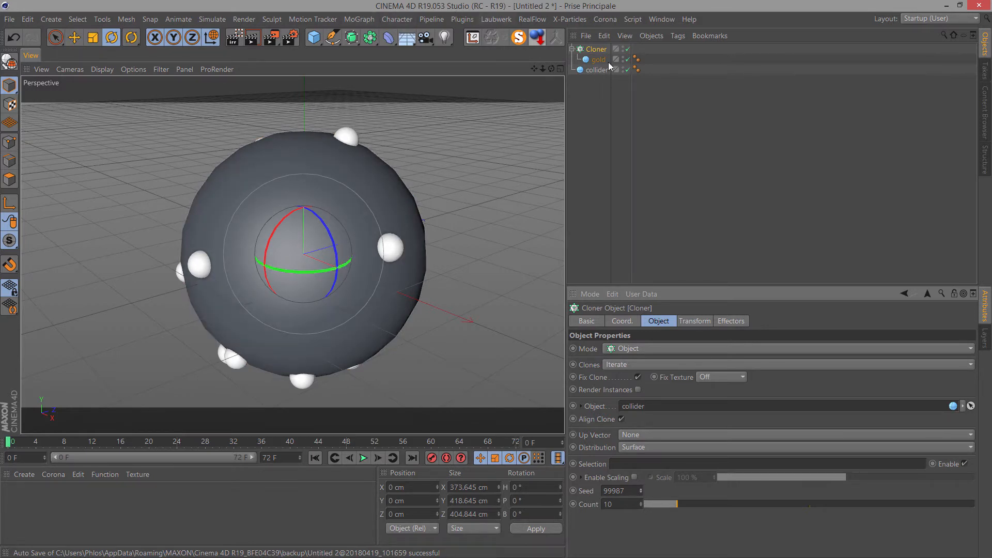
drag(634, 488, 566, 488)
- Add a Rigid Body simulation tag to the Cloner and set its collision Inherit Tag to Apply Tag to Children
right_click(598, 50)
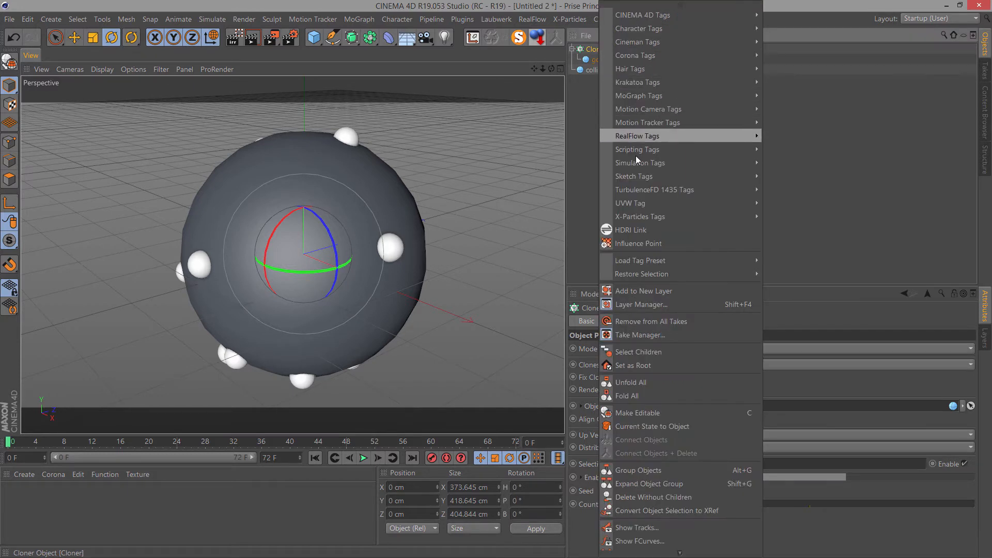
mouse_move(637, 162)
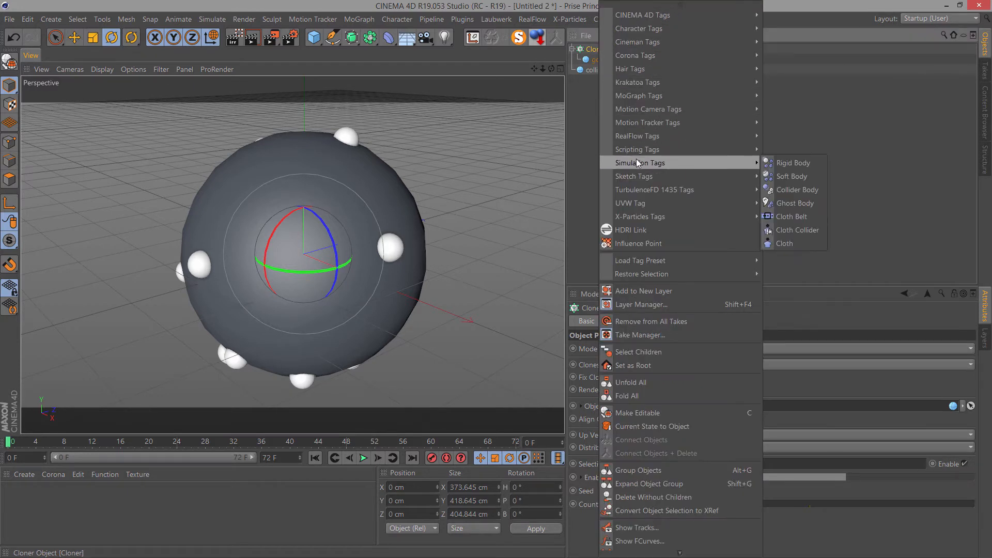
click(784, 162)
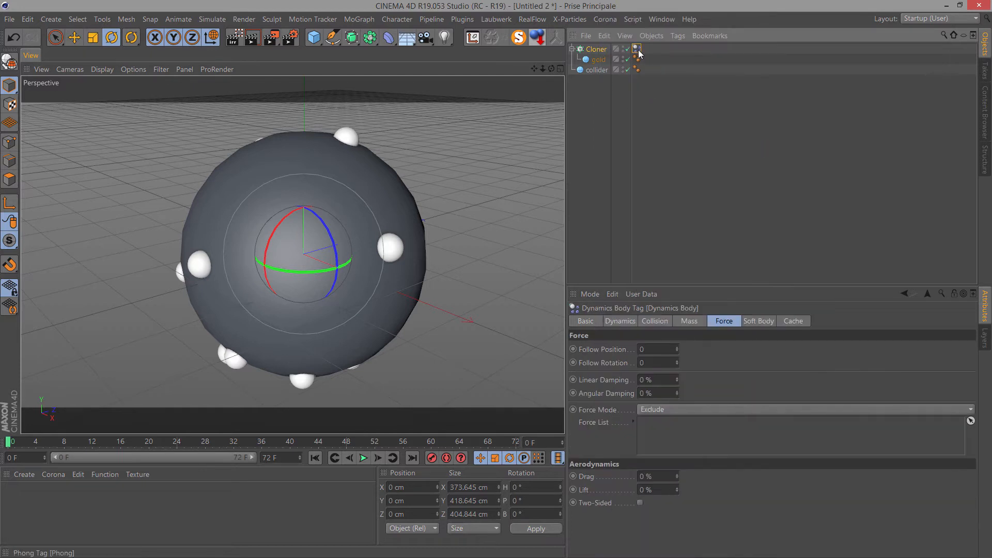
click(656, 322)
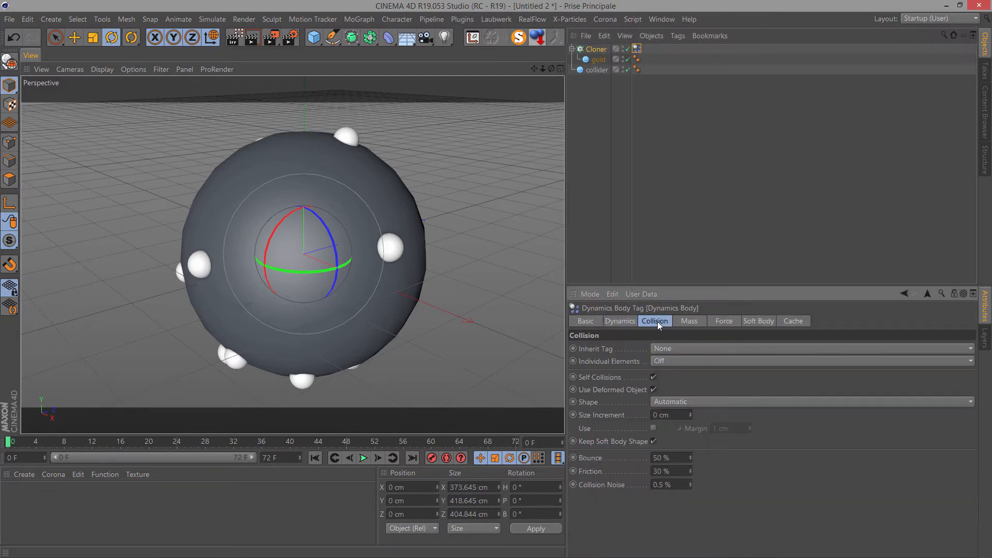
click(671, 350)
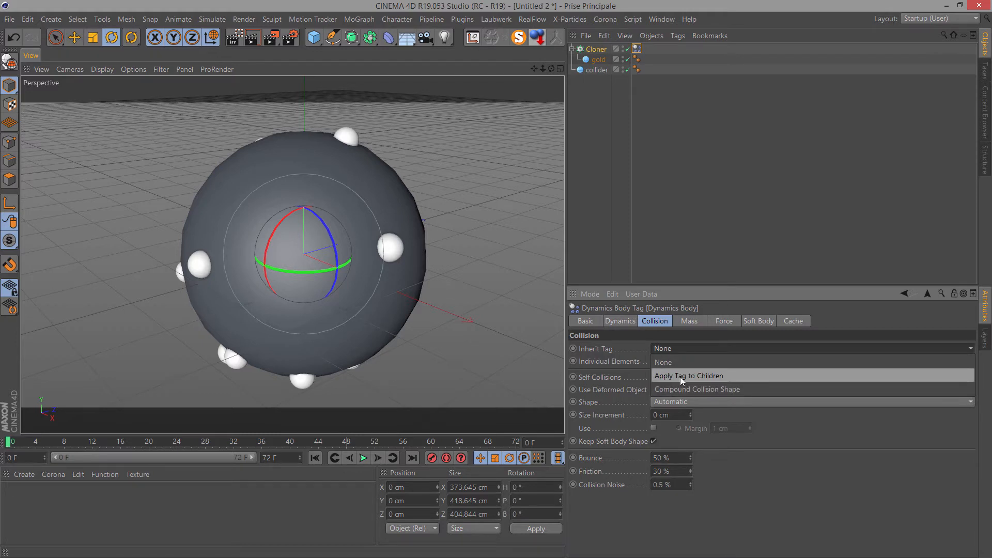
click(680, 376)
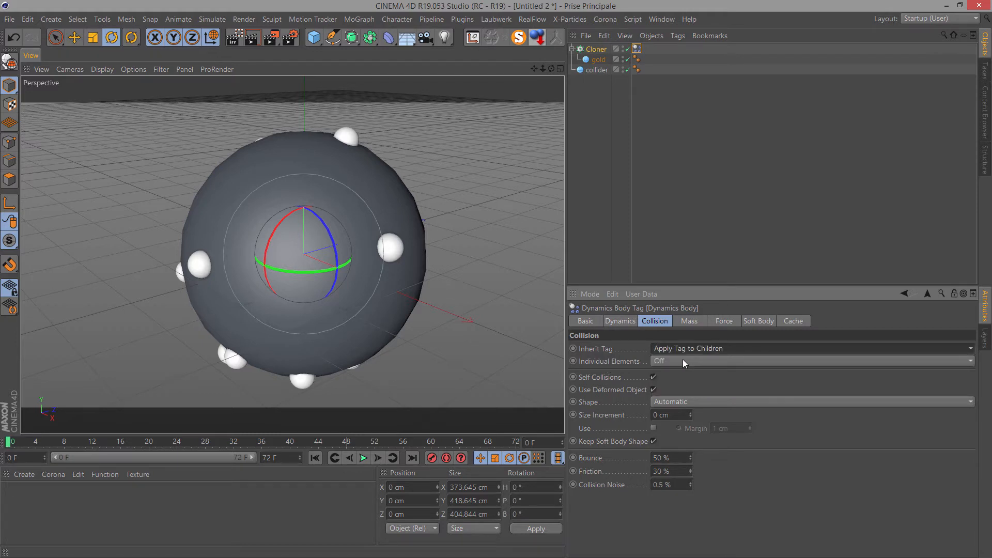
- Set the Cloner tag's Individual Elements to All and add a Collider Body simulation tag to the collider sphere
click(683, 361)
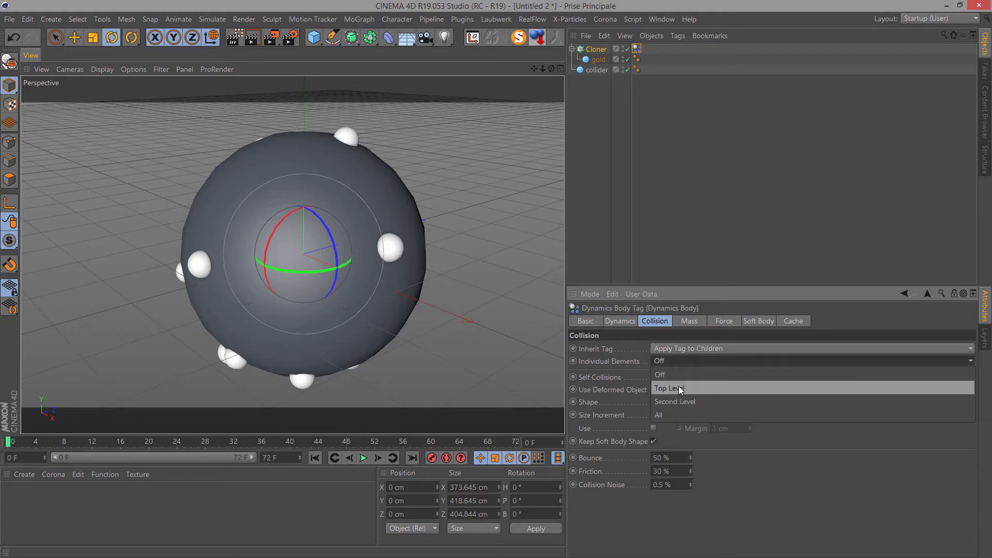
click(674, 413)
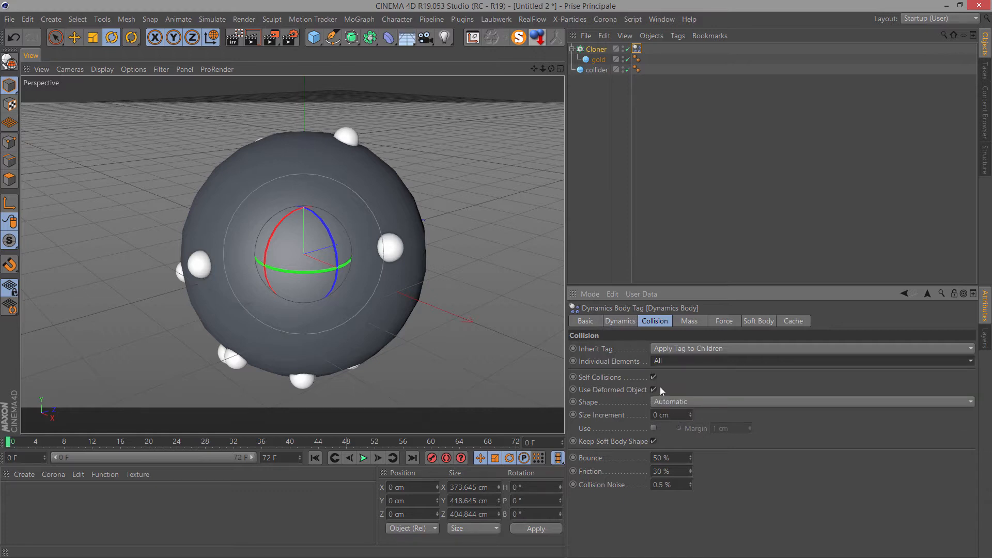
click(591, 71)
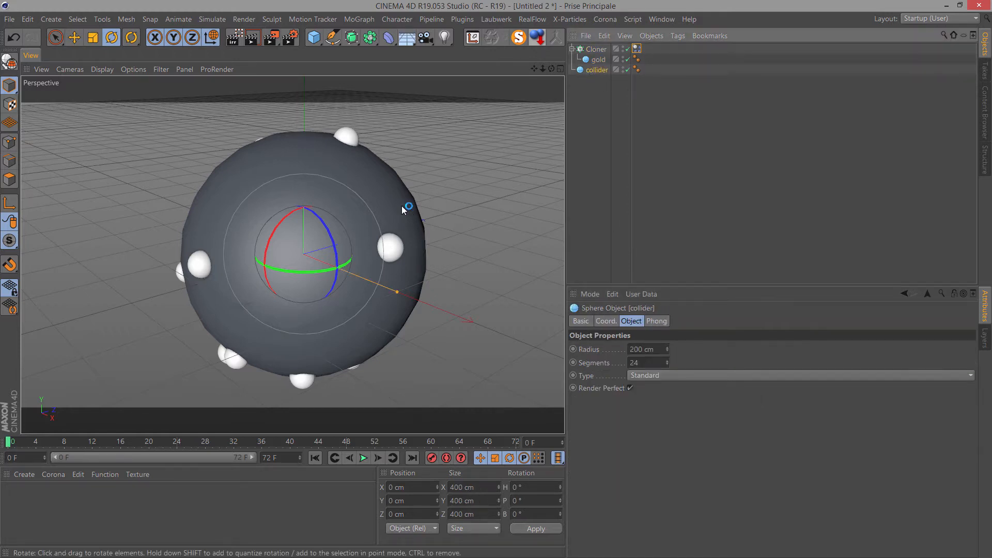
right_click(594, 73)
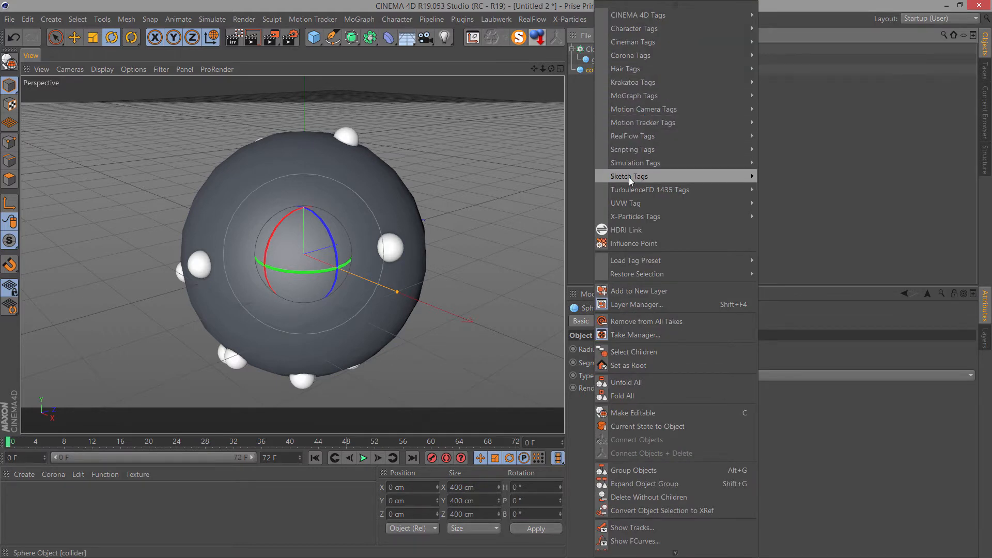
mouse_move(653, 163)
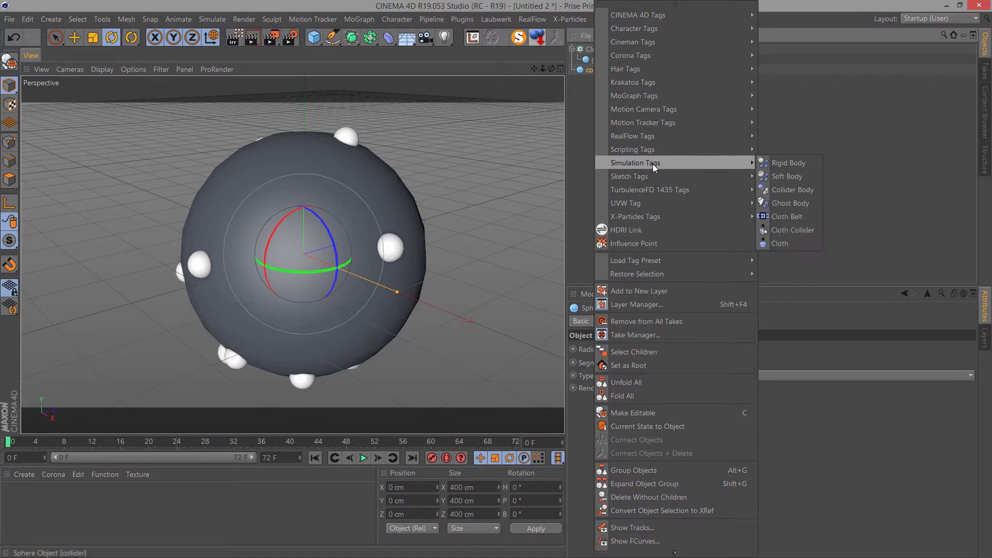
click(800, 195)
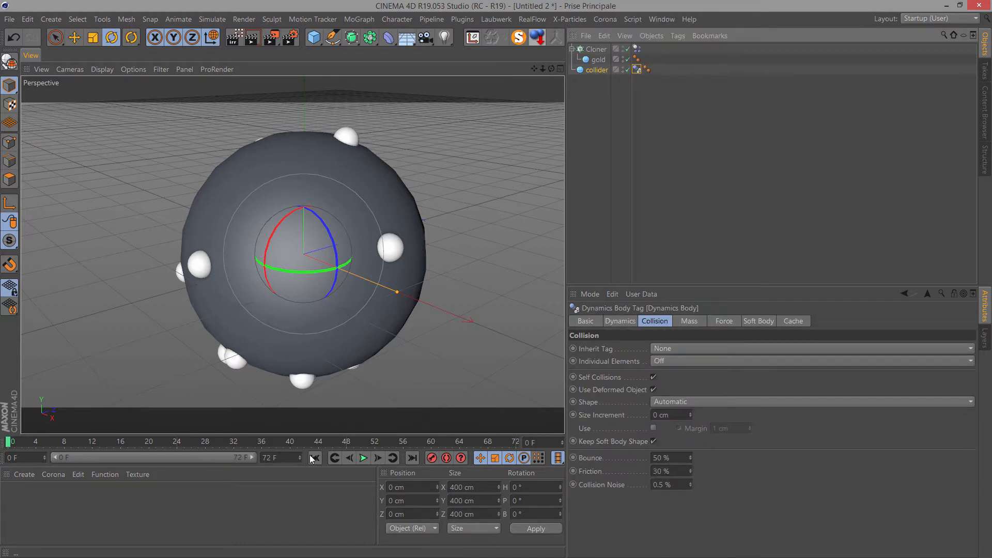
- Play the simulation to check how the clones react to the collider, and rewind to the first frame
click(363, 458)
click(364, 459)
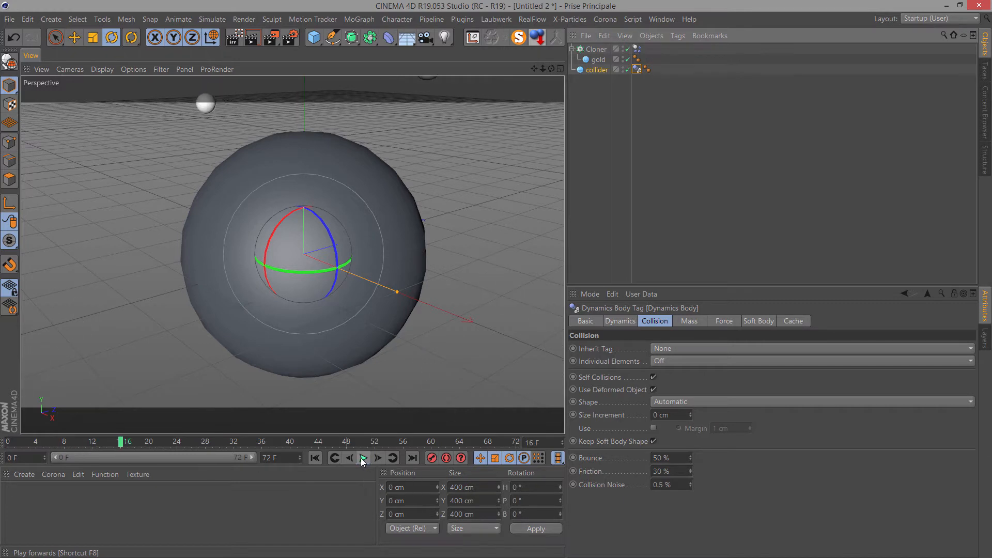
click(317, 458)
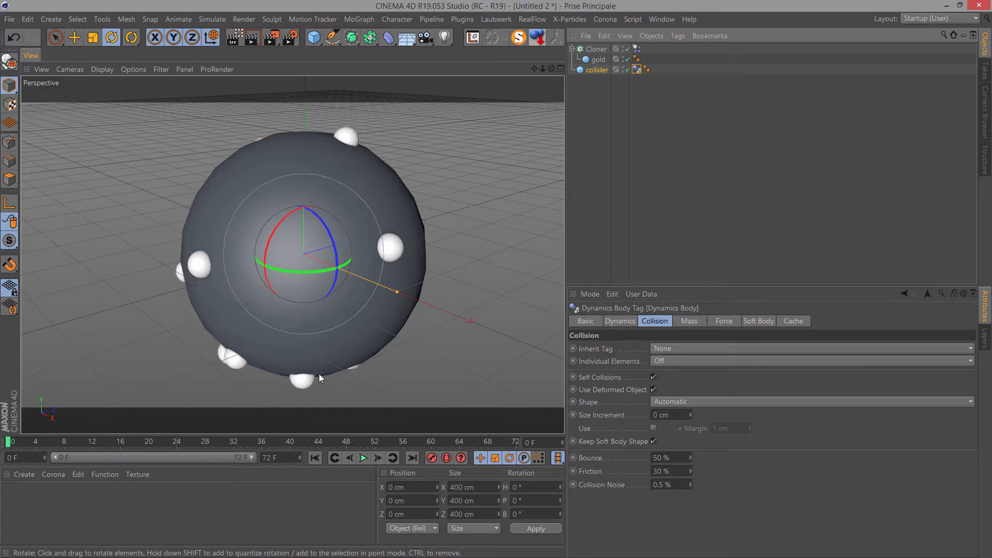
click(364, 458)
click(315, 458)
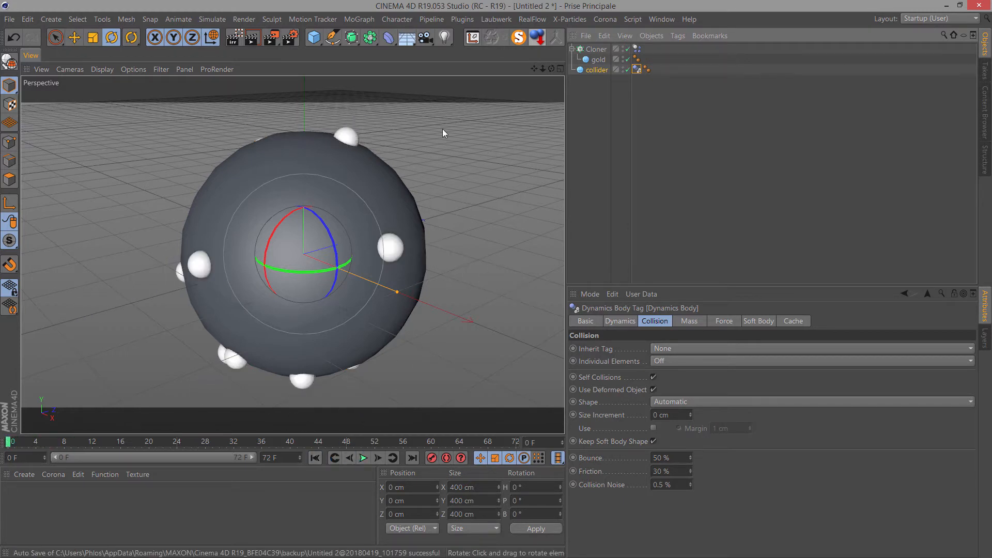
- Add a Push Apart effector to the Cloner
click(359, 19)
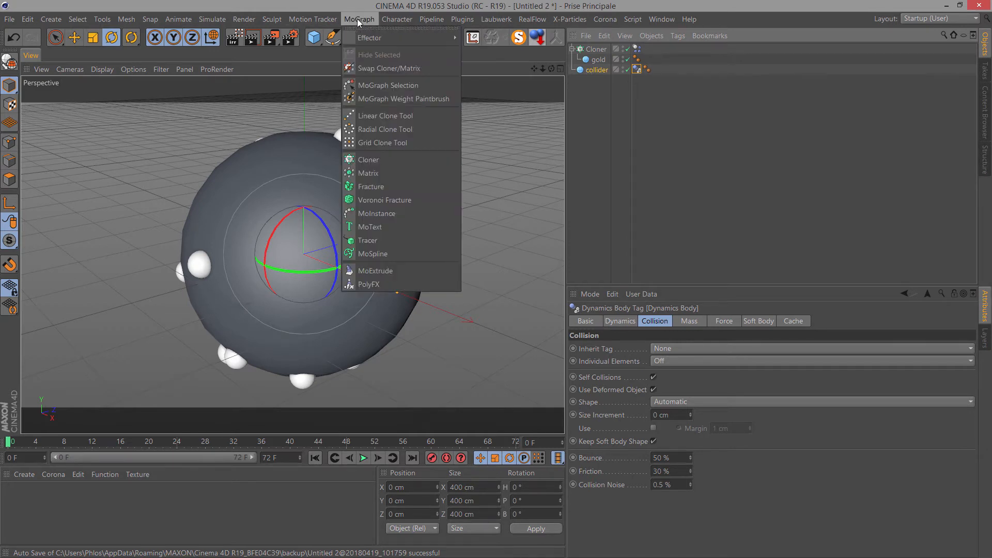
click(597, 49)
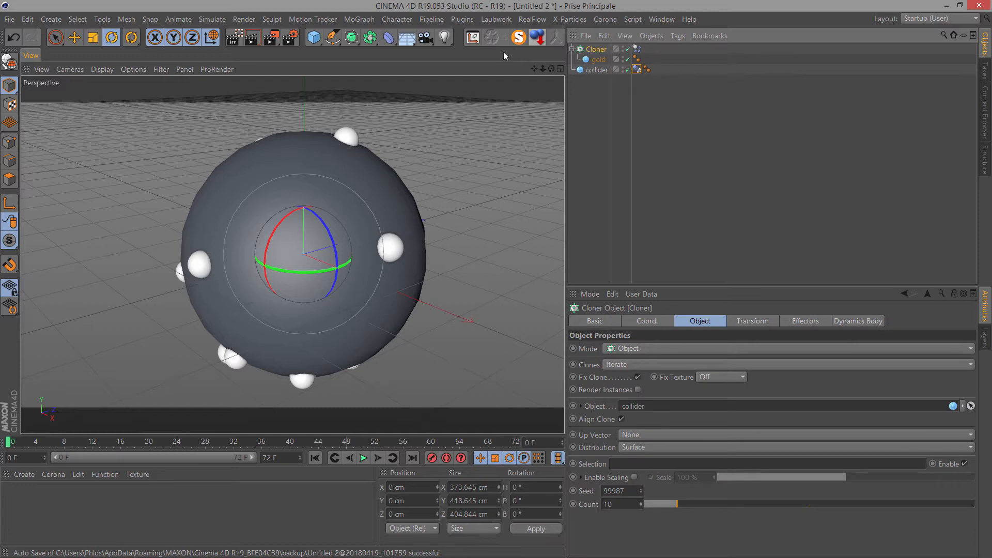
click(359, 19)
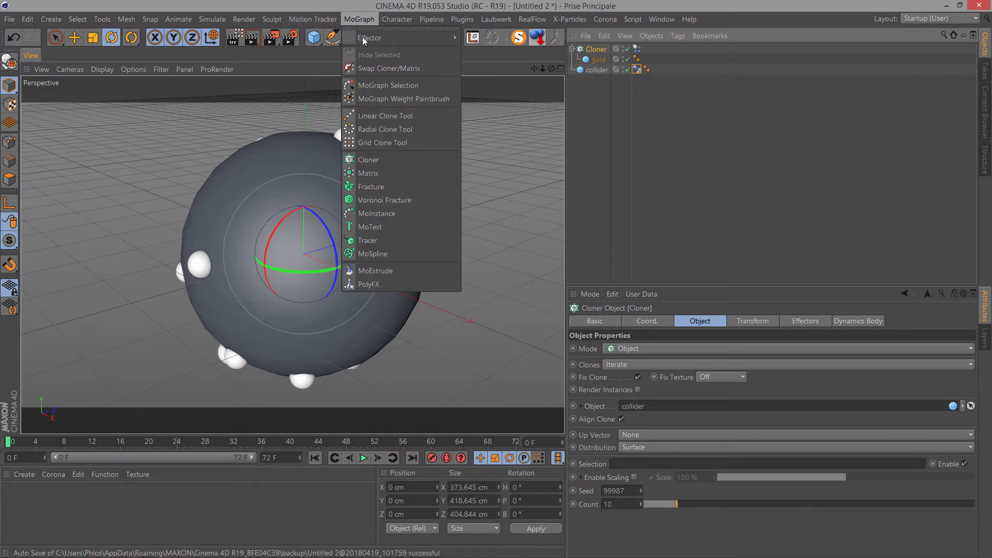
mouse_move(363, 38)
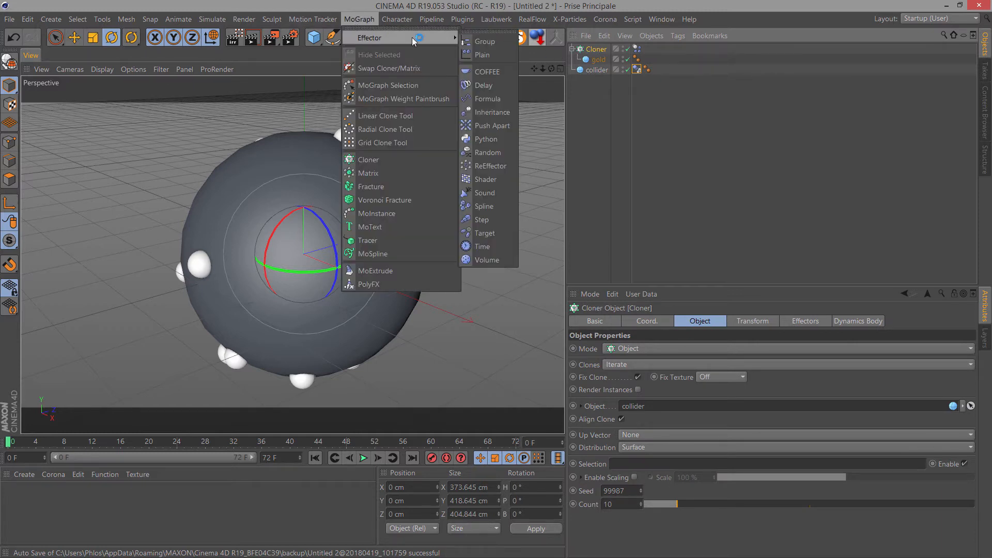
click(490, 126)
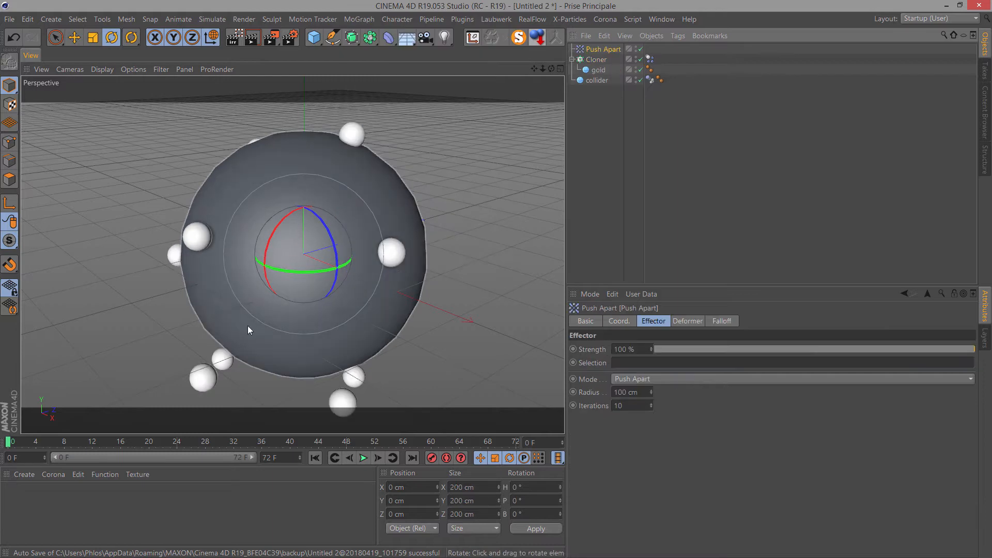
- Inspect the clones' spacing, try Push Apart radii of 234 cm and 90 cm, and reset the radius to 100 cm
alt+drag(497, 280, 495, 281)
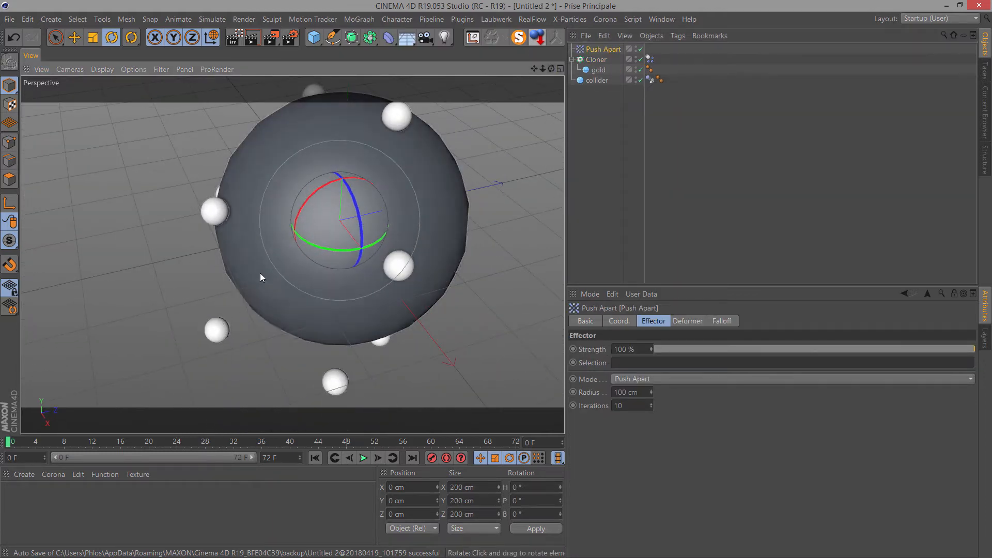
scroll(393, 118, up, 3)
scroll(393, 127, up, 2)
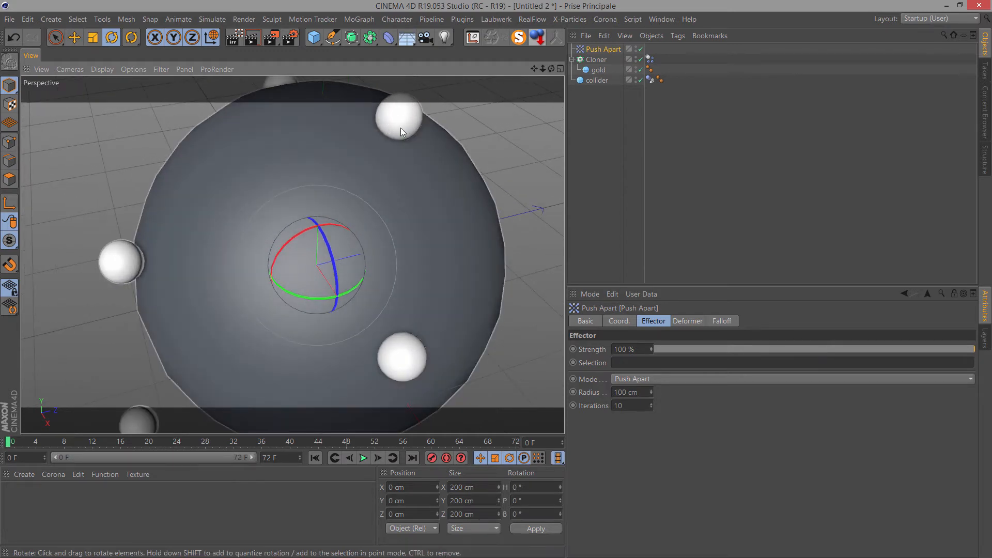
drag(552, 69, 495, 279)
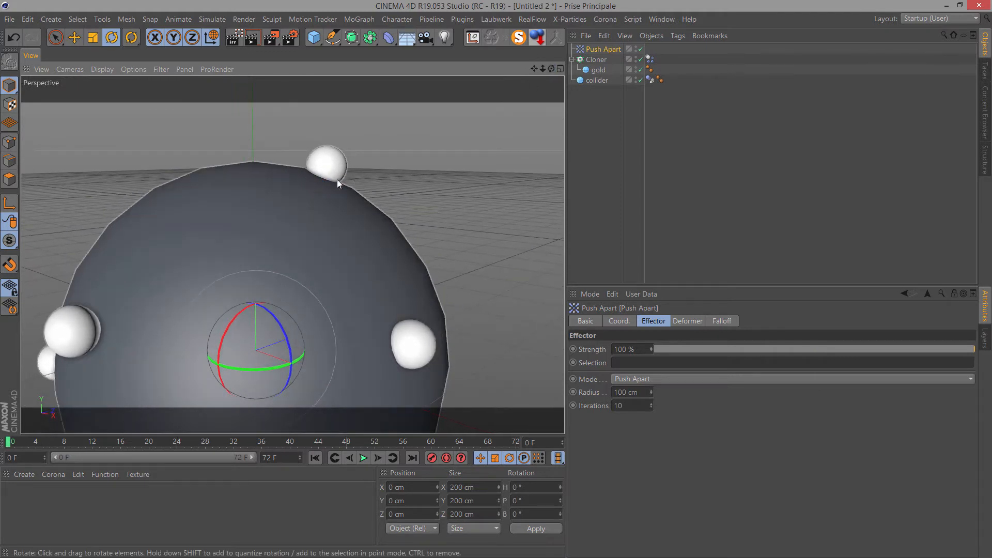
scroll(303, 194, down, 4)
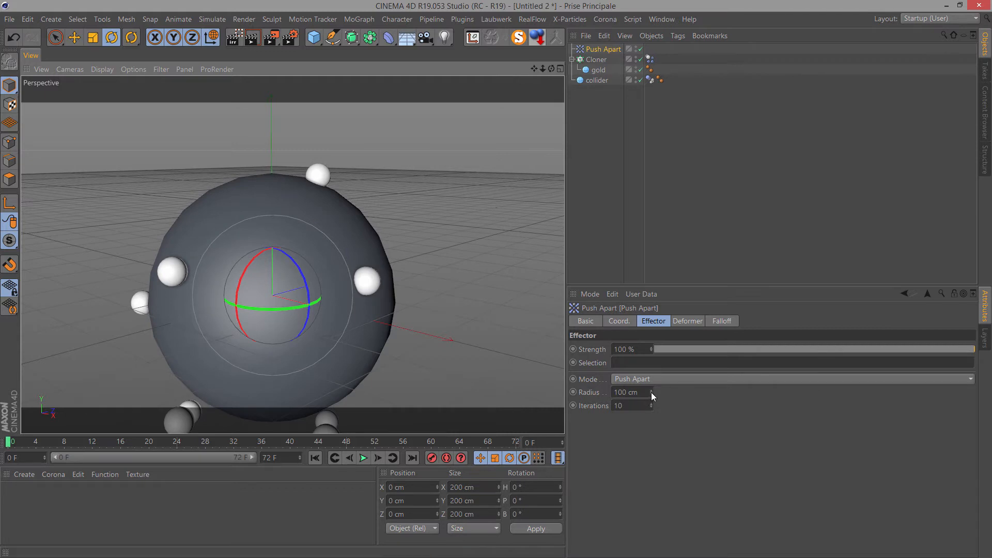
drag(652, 394, 658, 381)
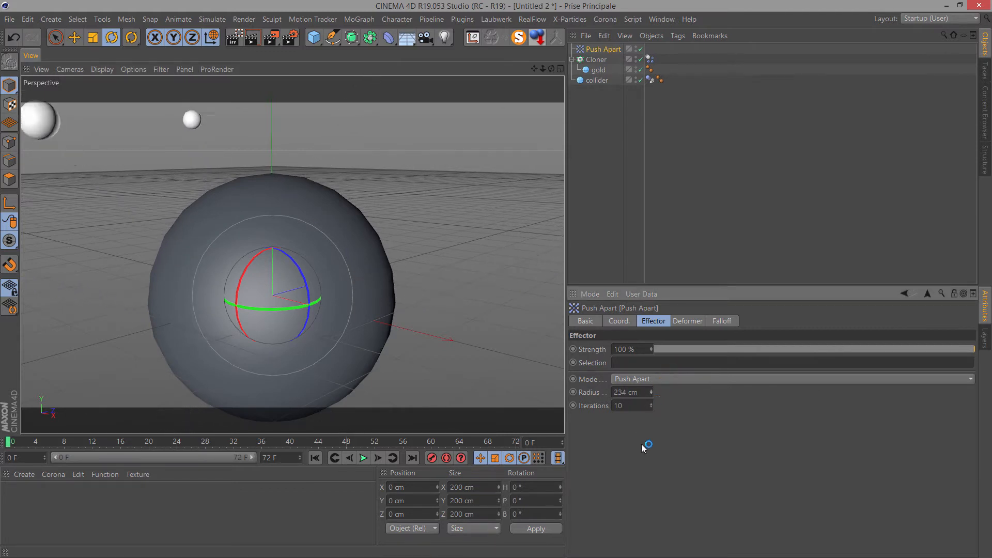
drag(644, 448, 652, 396)
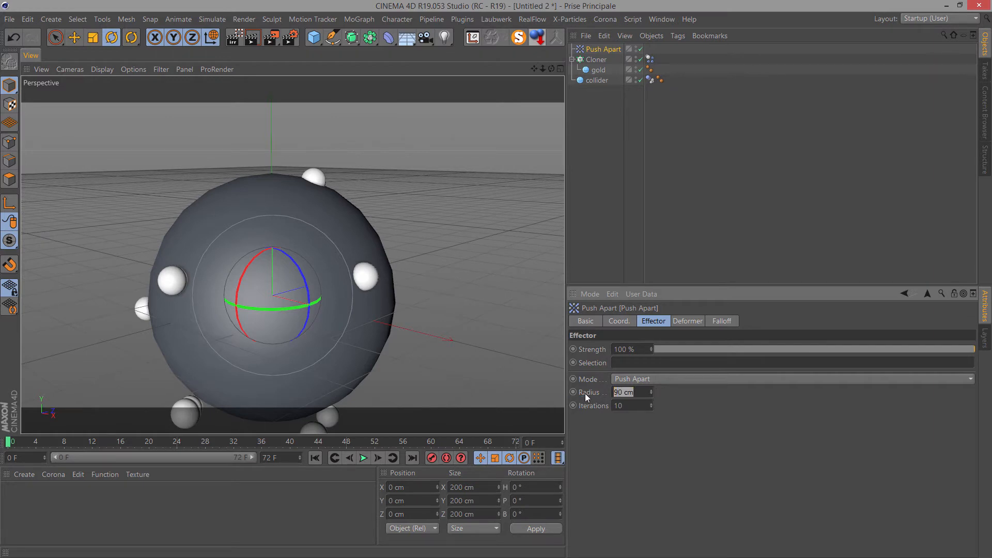
text(100)
key(Return)
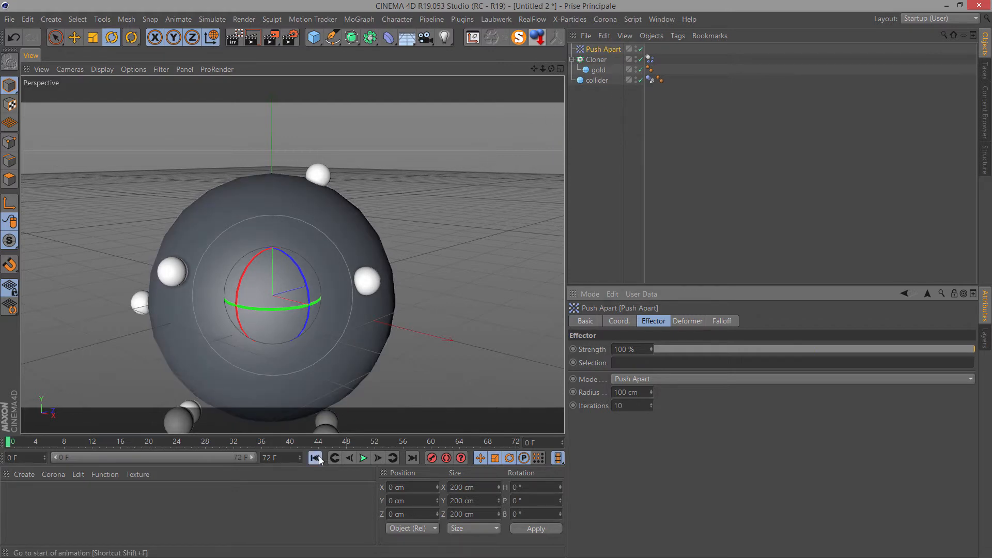
- Replay the simulation from the start to check the clones' motion with the Push Apart effector active
click(363, 458)
click(363, 459)
scroll(338, 305, down, 6)
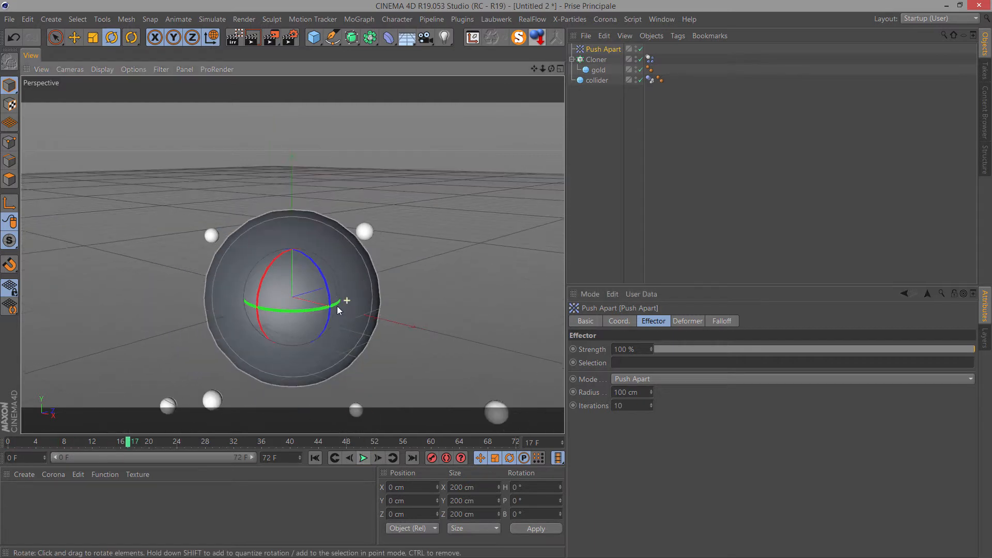
alt+middle_drag(498, 274, 535, 164)
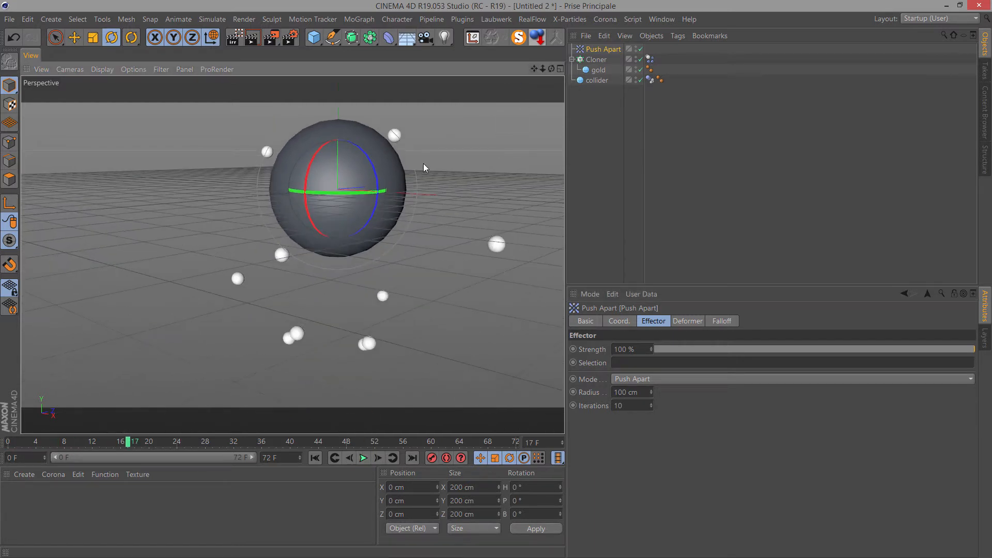
click(314, 458)
click(363, 459)
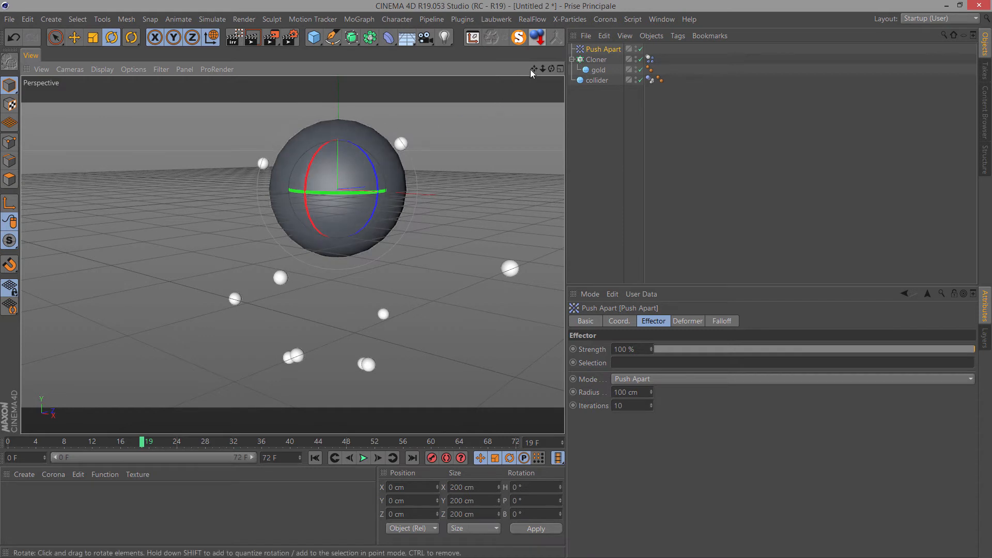
- Set the gravity to 0 cm in the project's dynamics settings
drag(535, 69, 514, 91)
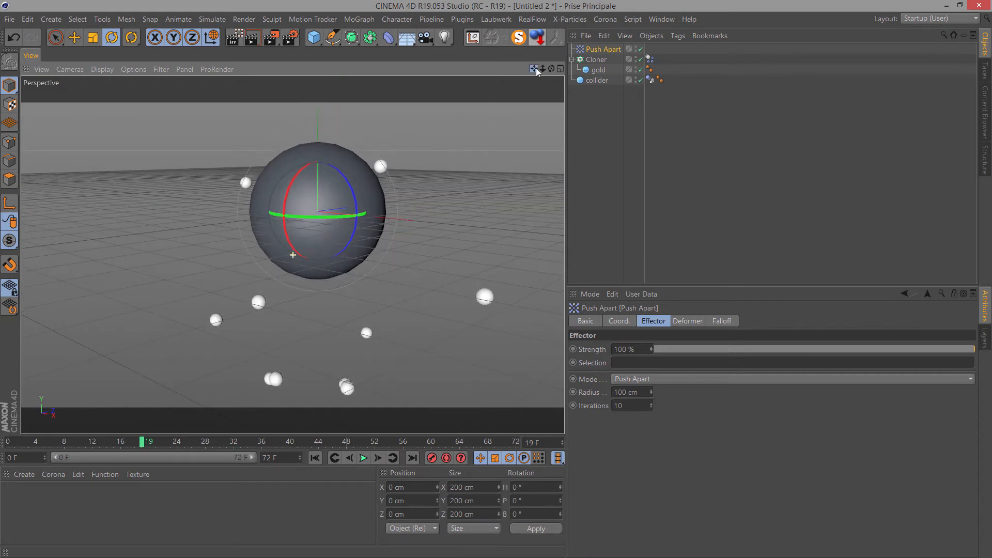
click(590, 293)
click(600, 261)
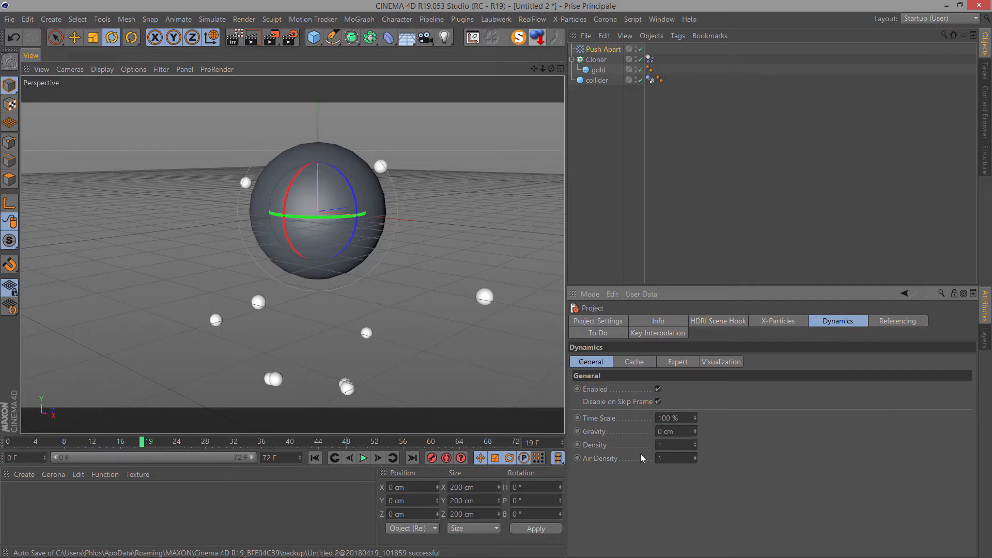
- Play the simulation from the first frame to examine how the clones drift around the collider without gravity
click(315, 458)
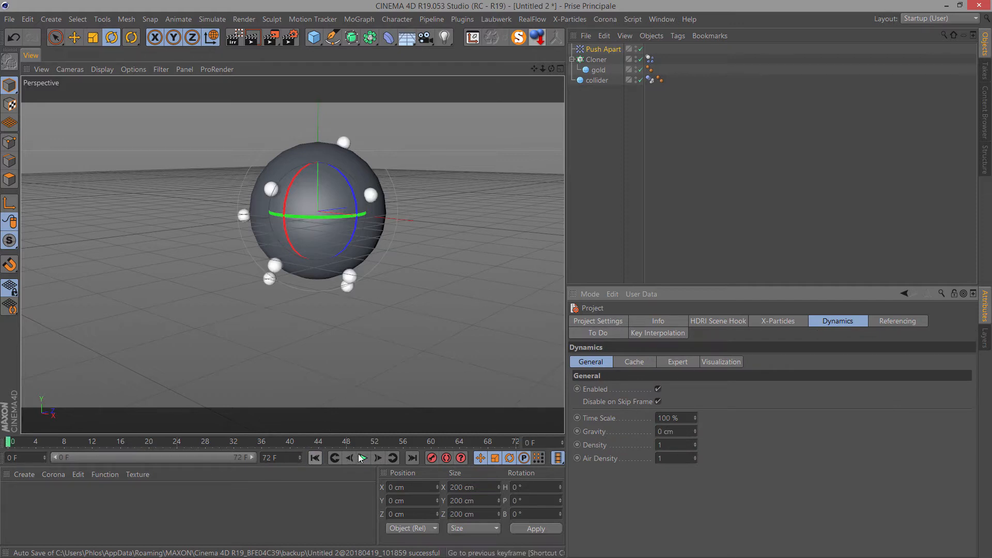
click(360, 458)
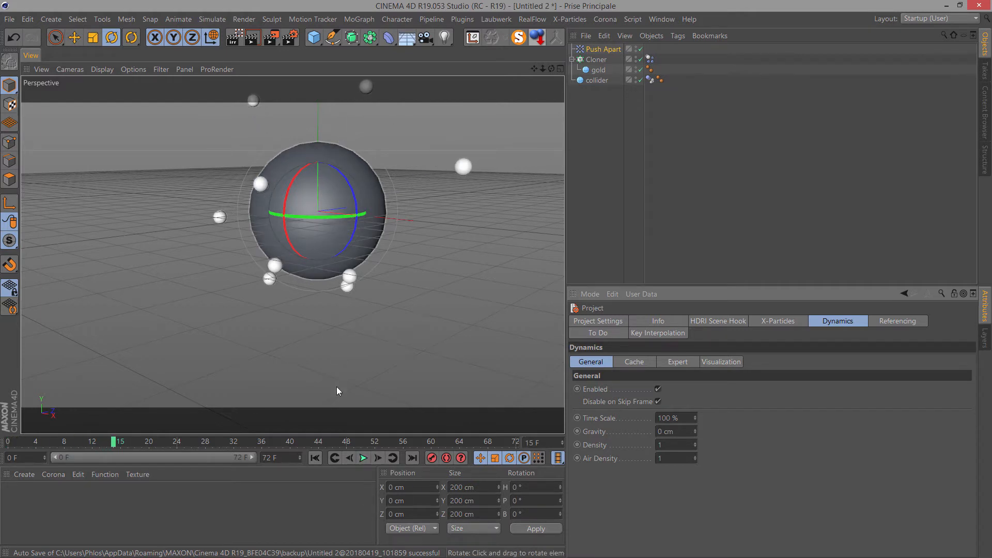
click(364, 458)
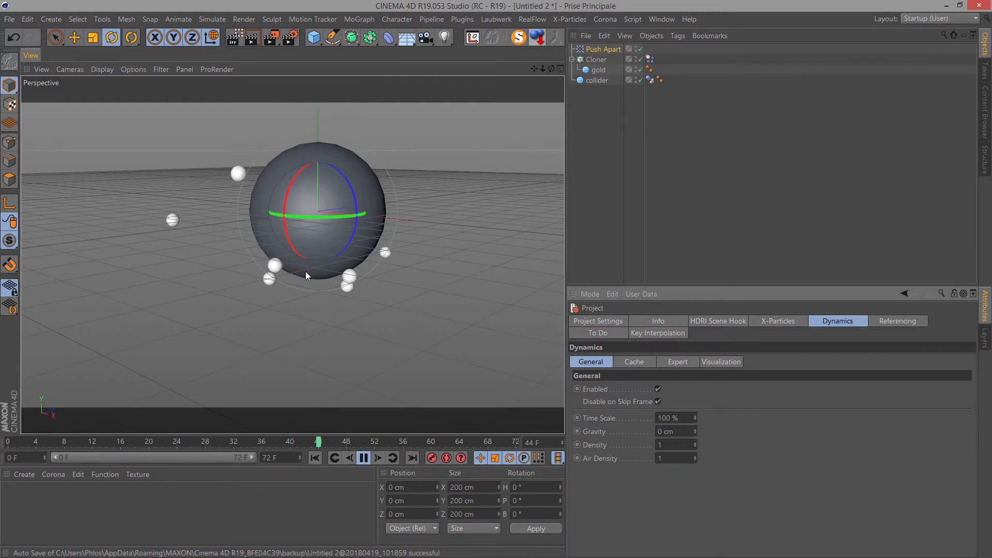
click(364, 458)
scroll(310, 267, down, 3)
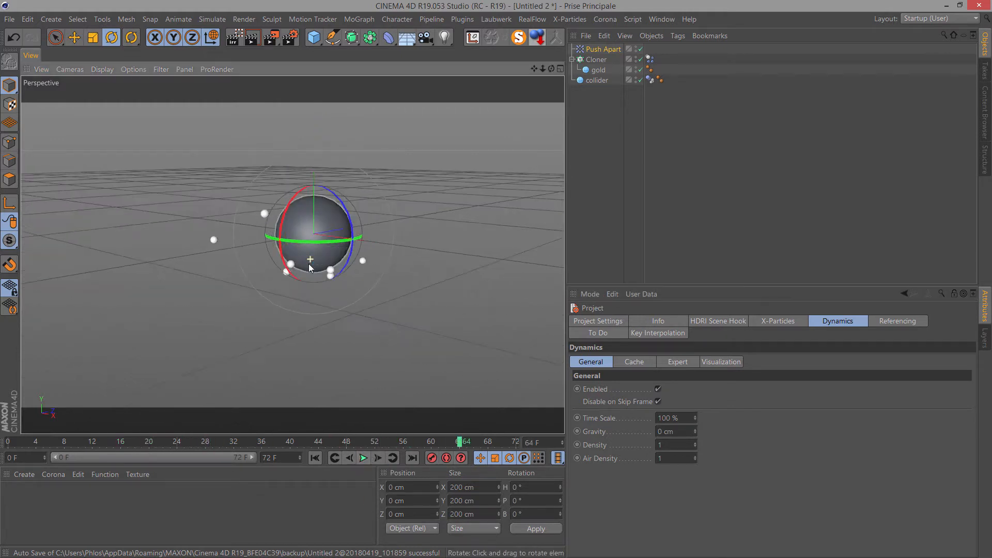
scroll(310, 267, down, 3)
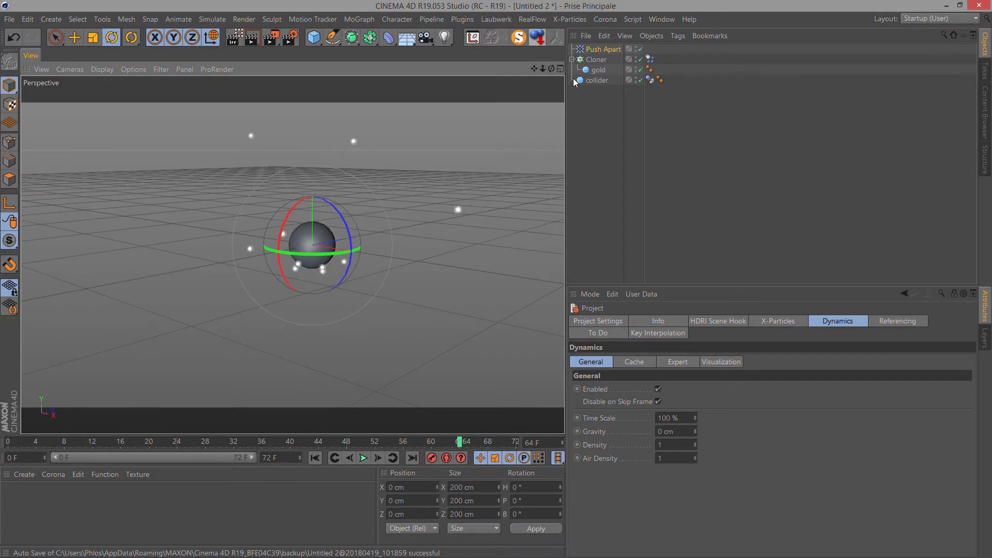
- Set the Cloner's seed to 99988 and replay the simulation with the new clone arrangement
click(596, 59)
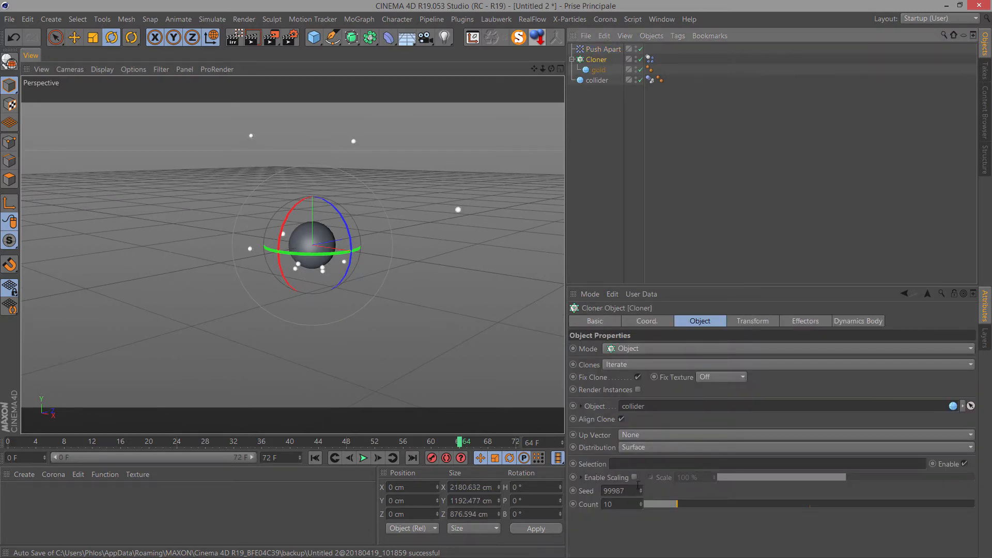
click(642, 489)
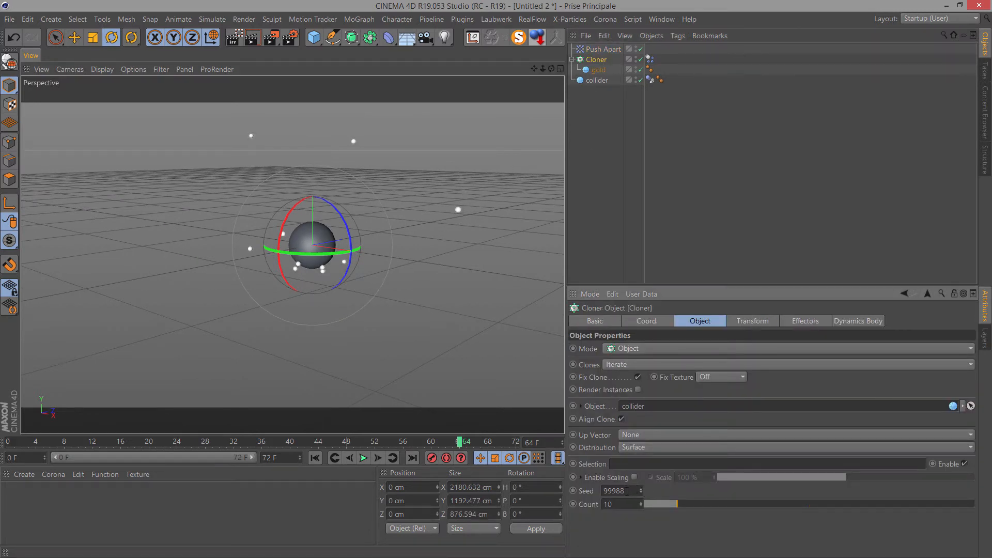
click(315, 458)
click(363, 458)
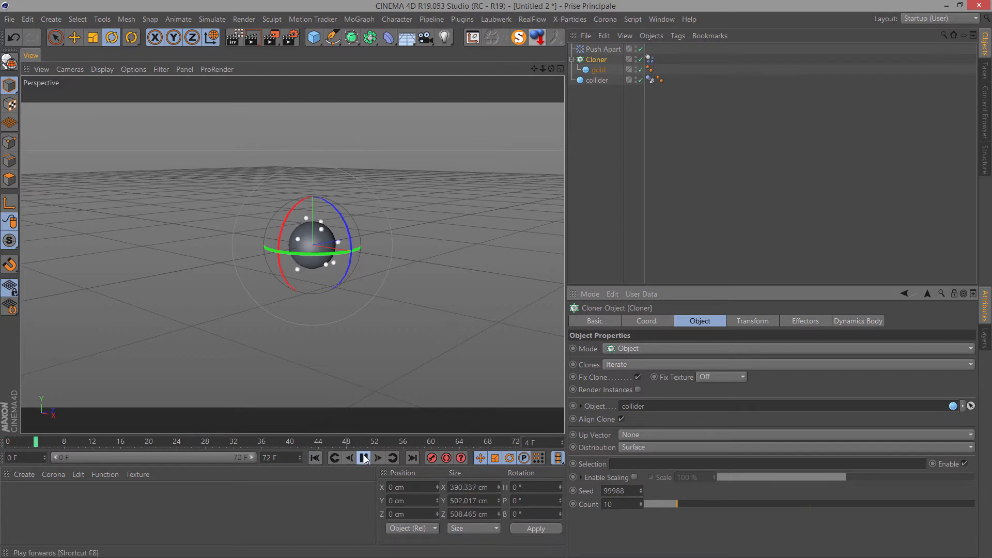
click(364, 458)
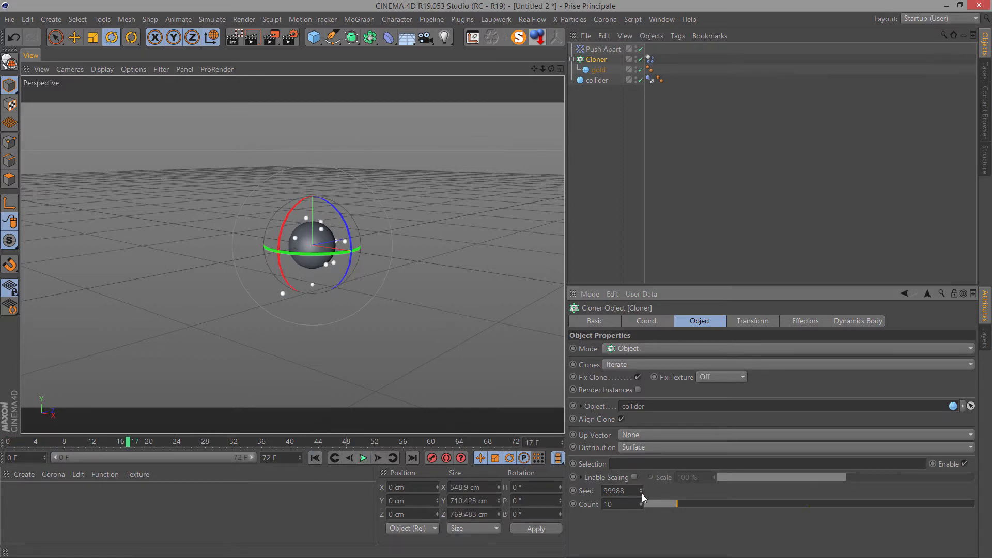
- Set the Cloner's seed to 99983 and replay the simulation from the first frame with a closer view of the collider
drag(642, 494, 637, 494)
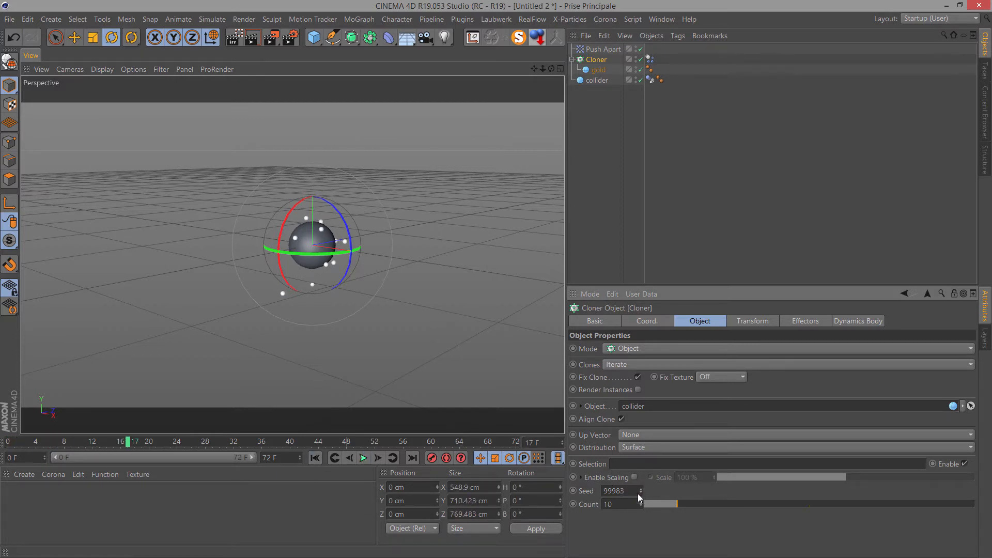
click(333, 458)
click(364, 458)
click(367, 458)
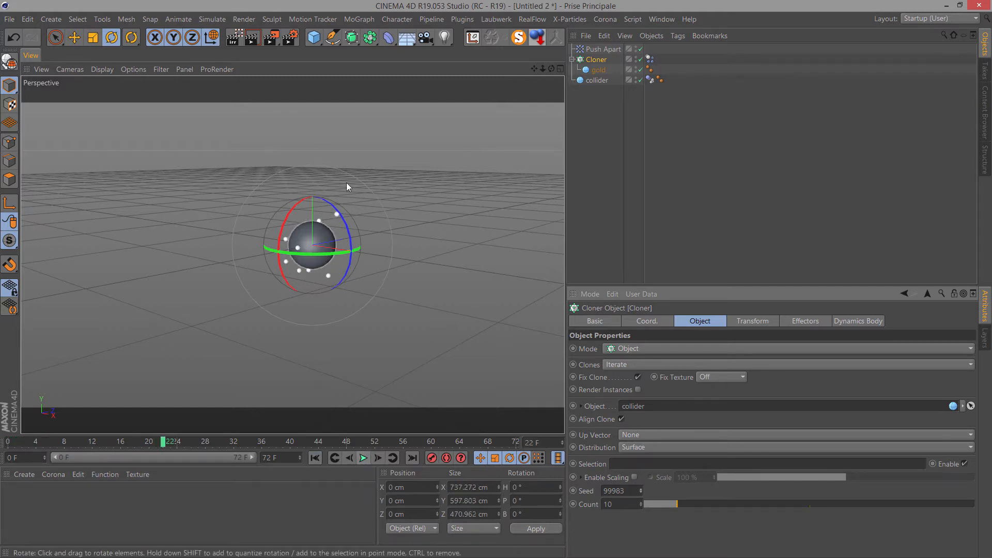
alt+right_drag(329, 253, 332, 215)
click(314, 458)
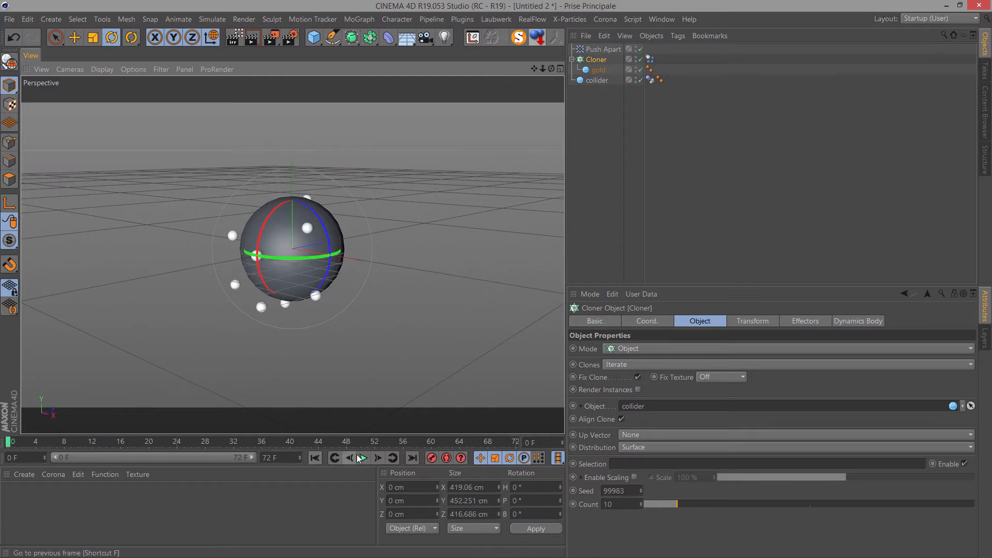
click(364, 458)
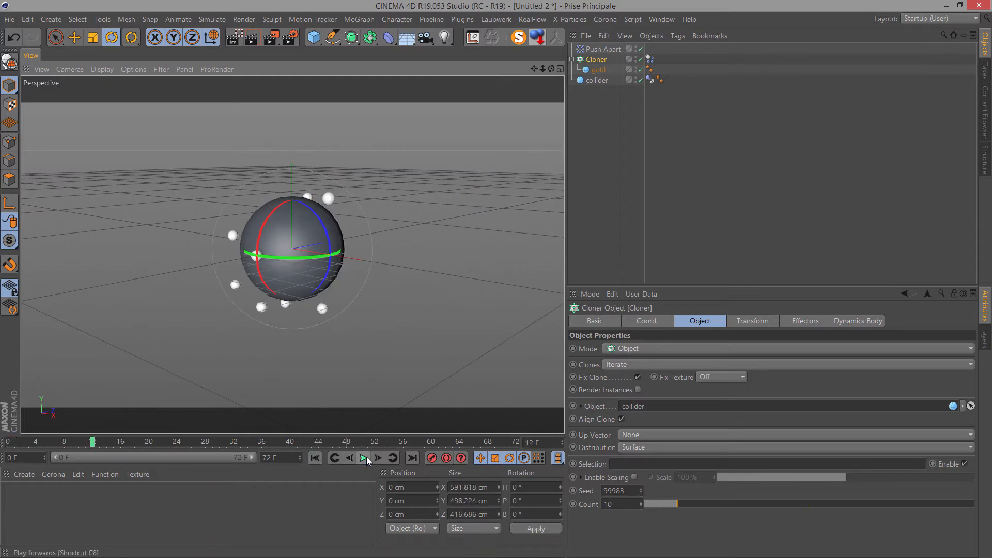
- Set the Push Apart effector's radius to 110 cm and replay the simulation
click(602, 49)
click(643, 393)
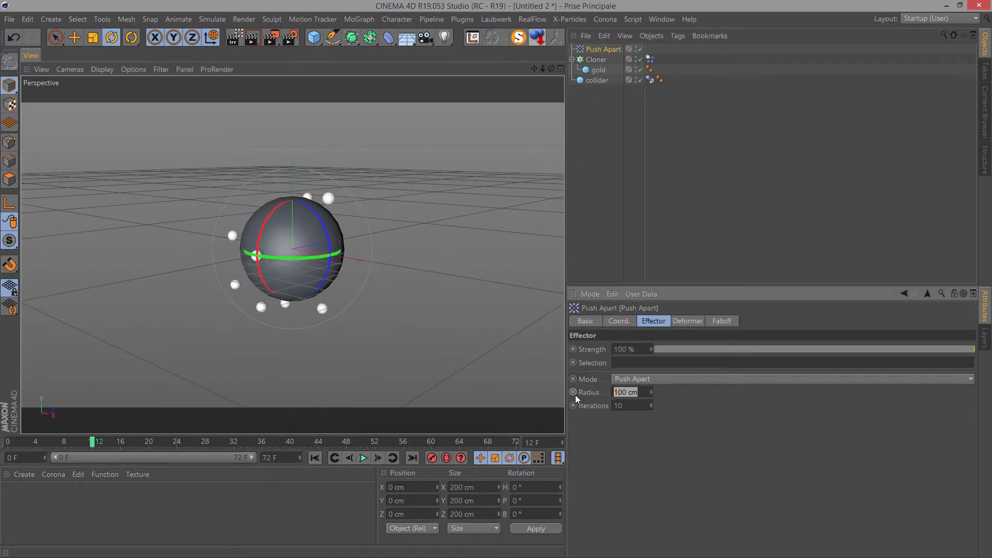
text(100)
text(10)
key(Return)
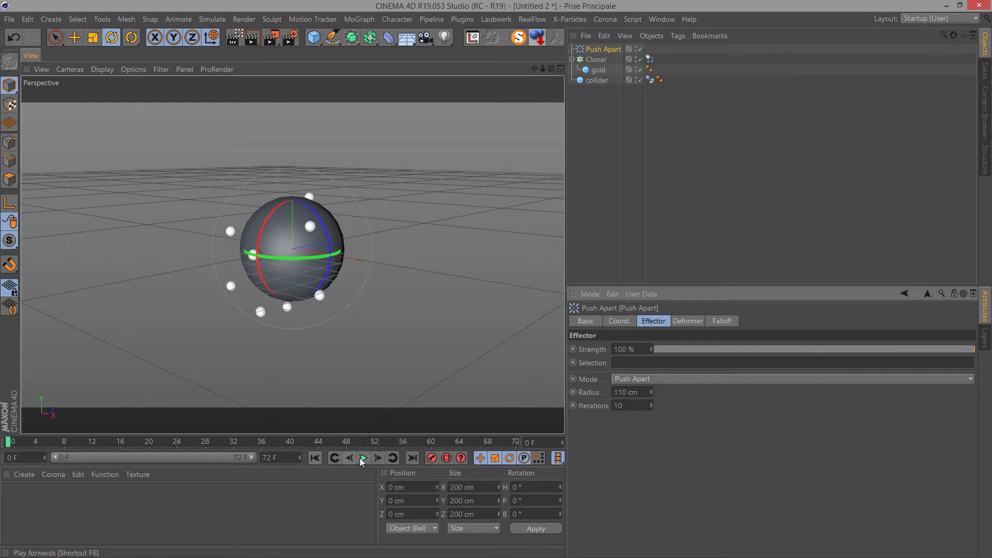
click(364, 459)
click(315, 458)
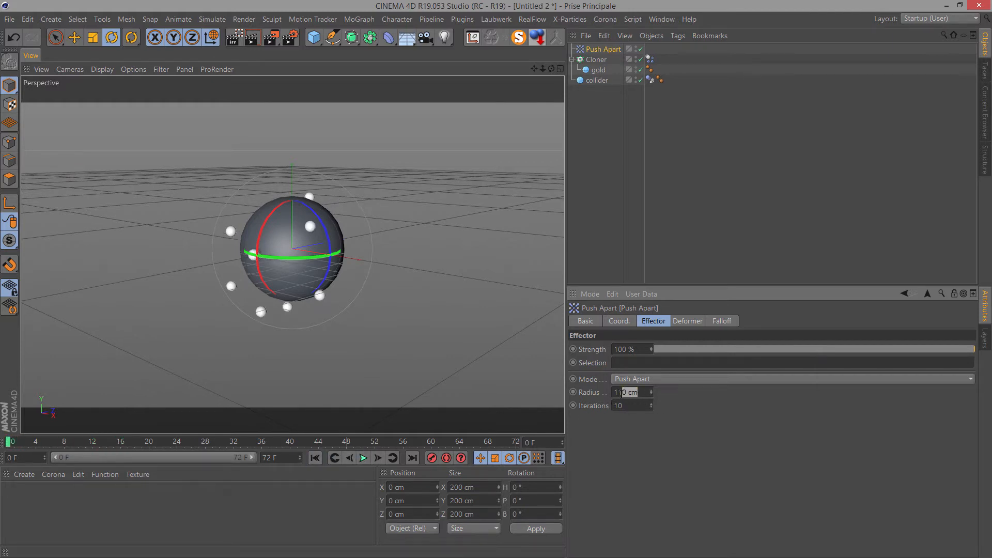
- Set the Push Apart effector's radius to 120 cm and play the simulation, checking the clones' spacing from several angles
key(Return)
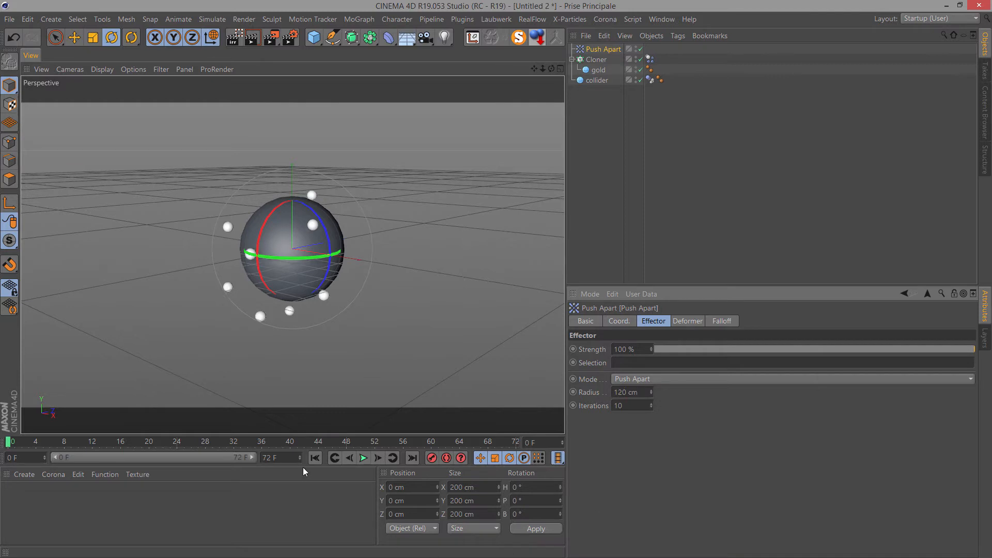
click(364, 457)
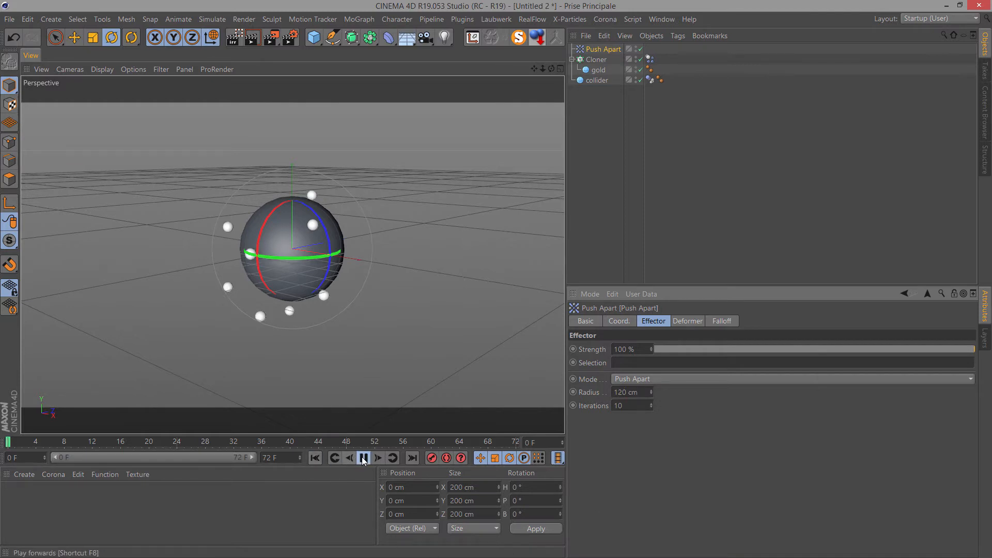
click(364, 458)
scroll(341, 222, up, 4)
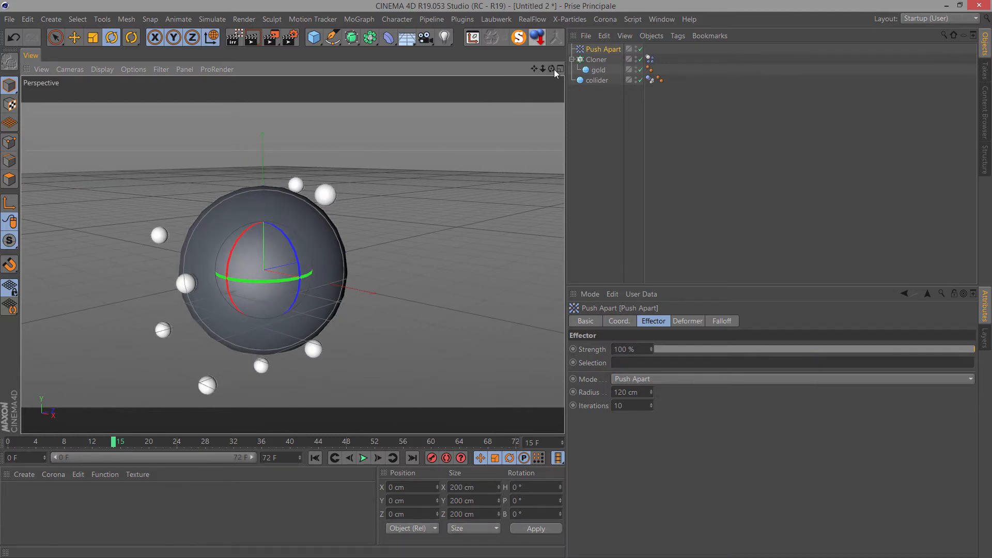
drag(553, 69, 441, 309)
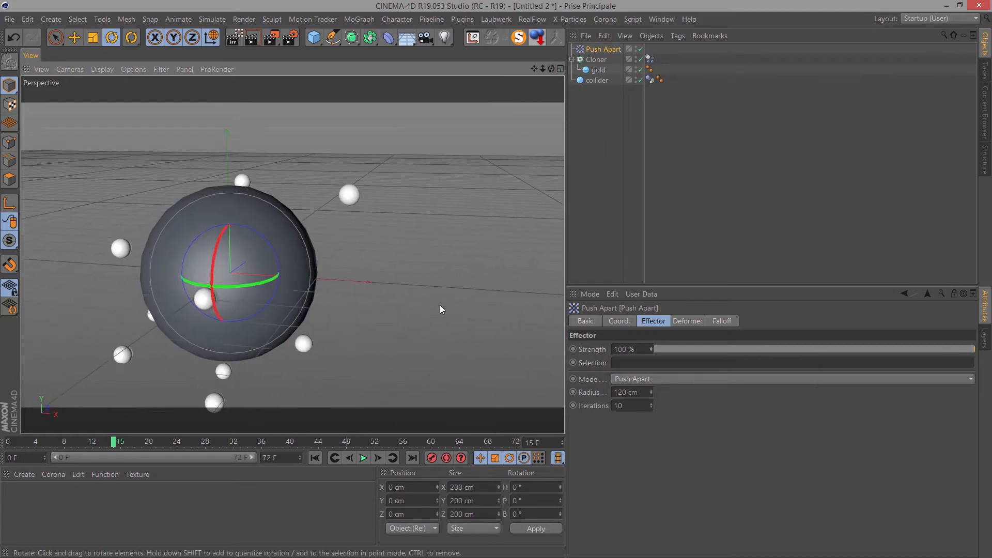
click(315, 458)
mouse_move(552, 69)
mouse_down()
mouse_move(495, 279)
mouse_move(551, 69)
mouse_up()
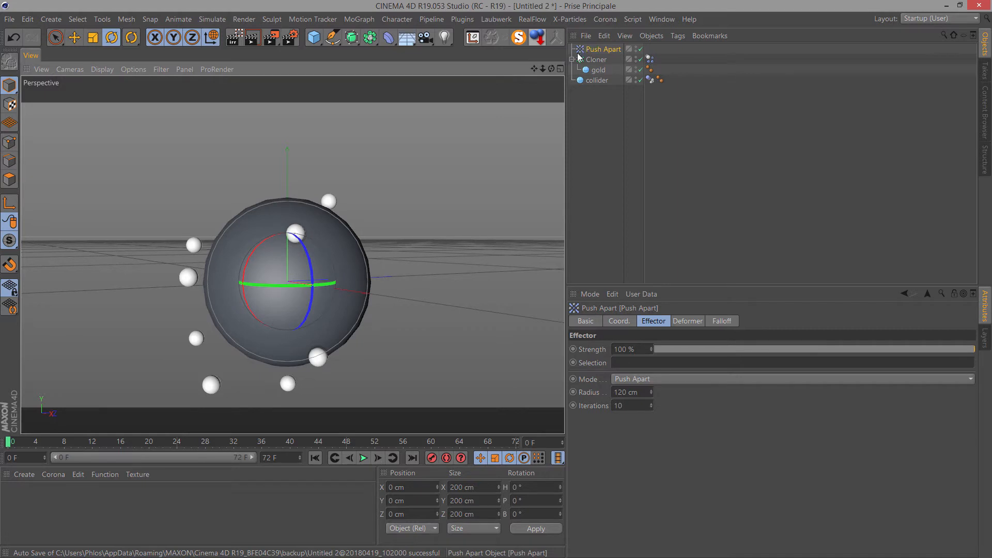
- Check the Cloner's dynamics collision settings and add an Attractor particle force to the scene
click(650, 60)
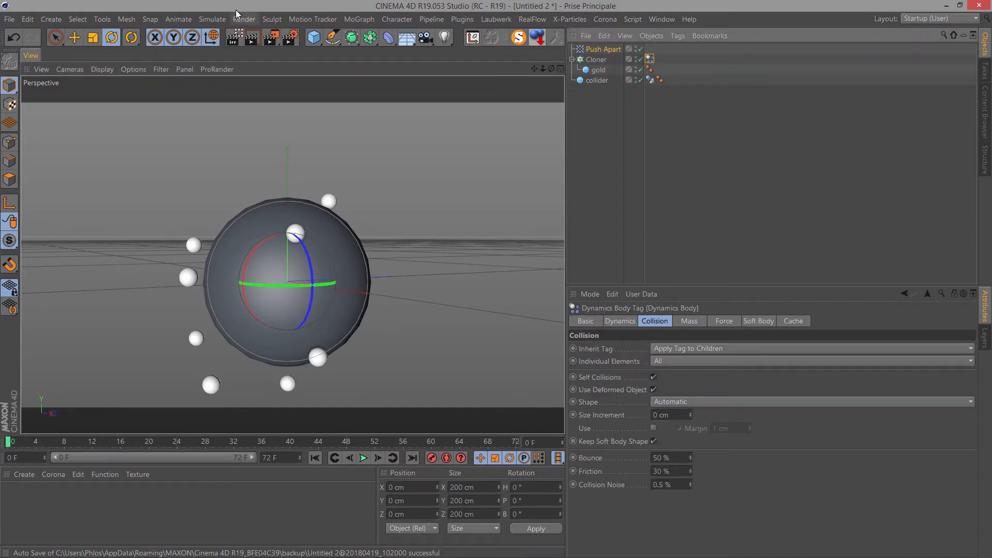
click(215, 19)
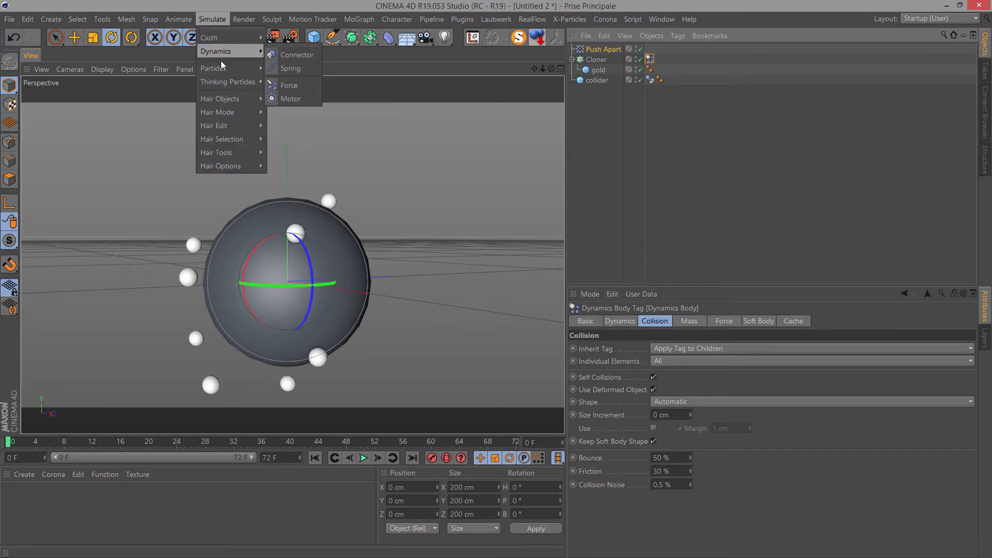
mouse_move(222, 73)
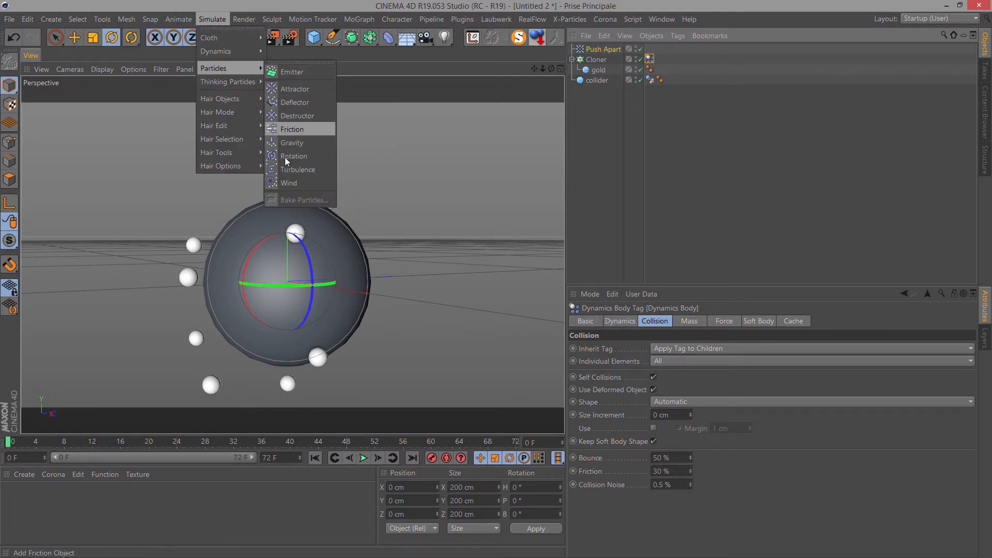
click(296, 91)
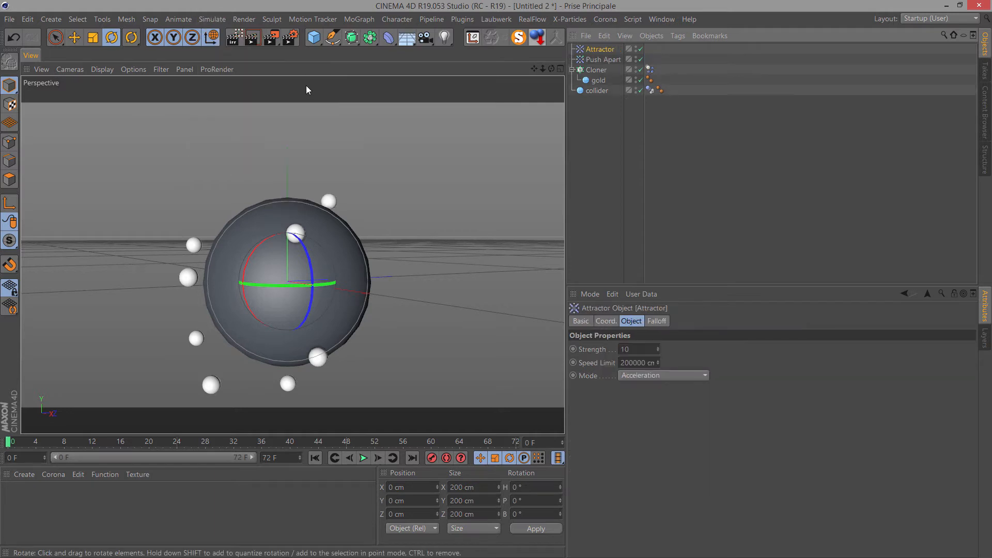
- Set the Attractor's strength to 500 and play the simulation to check how the clones are drawn to the collider
click(634, 348)
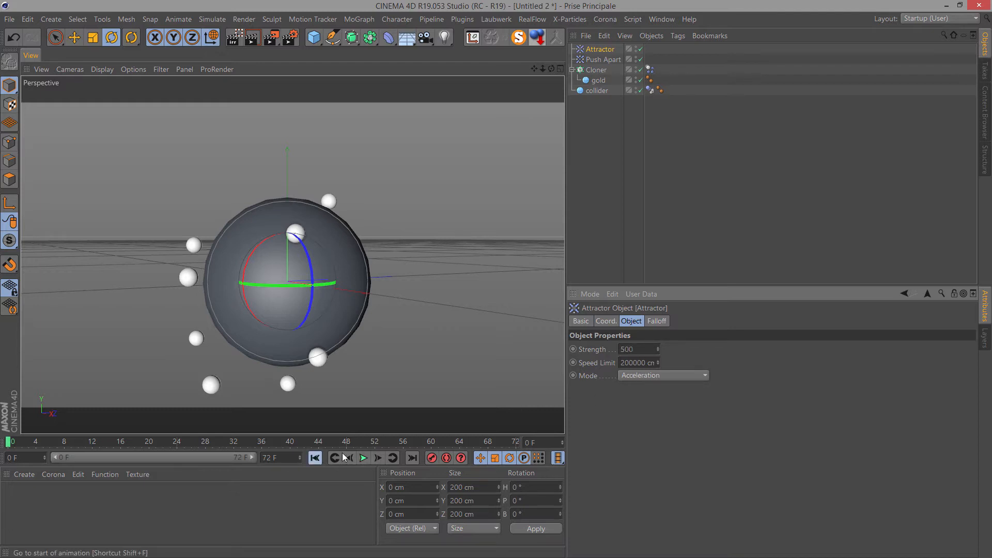
click(363, 458)
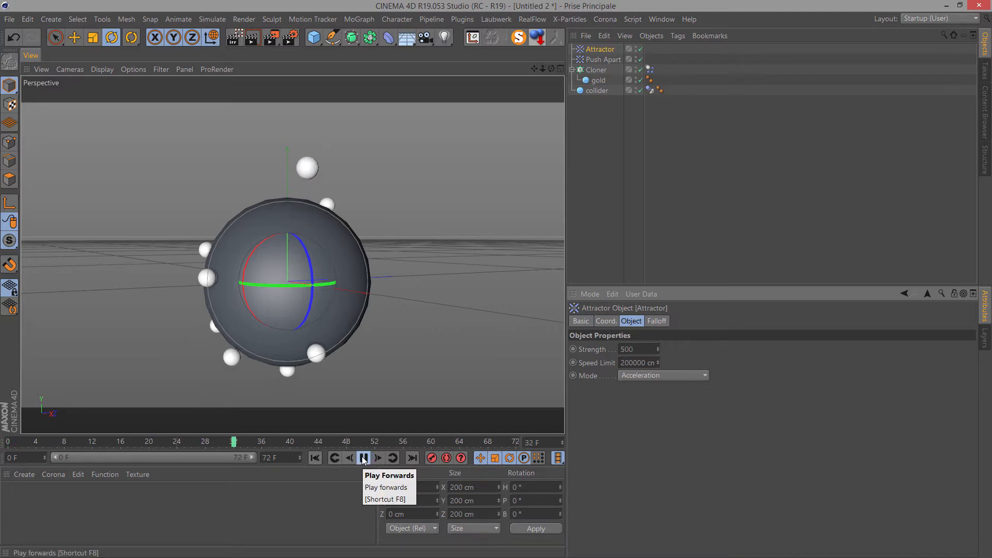
click(363, 458)
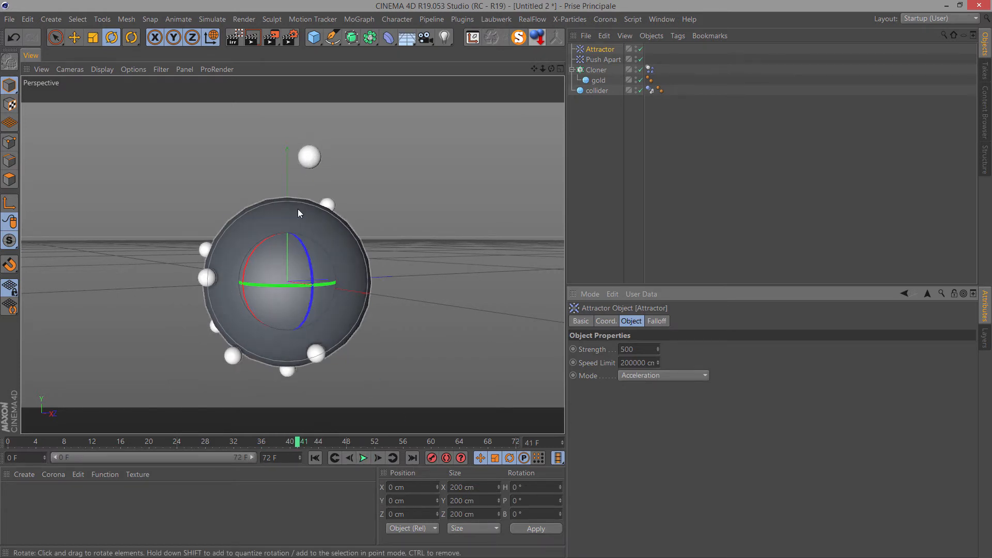
click(363, 458)
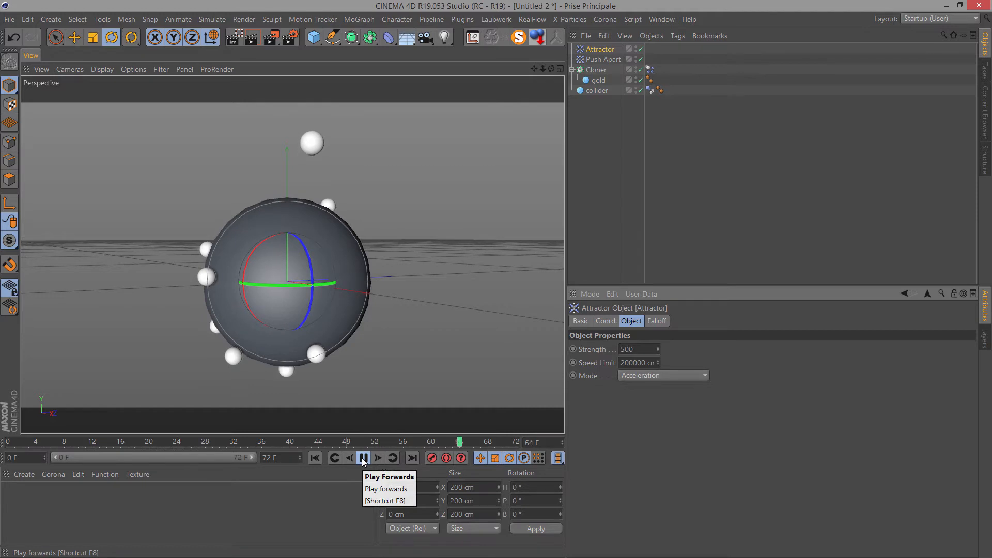
click(363, 458)
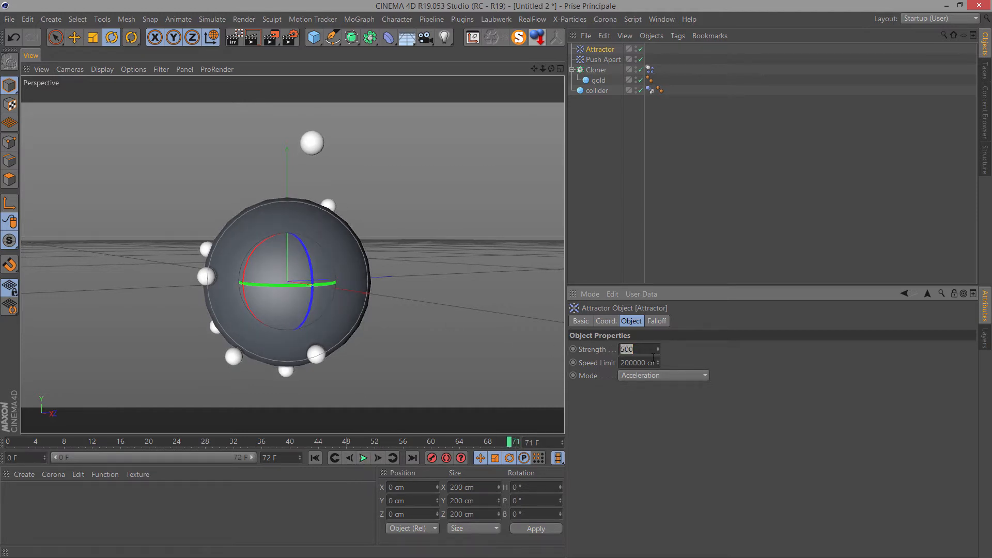
- Raise the Attractor's strength to 10000 and replay the simulation from the first frame
text(0000)
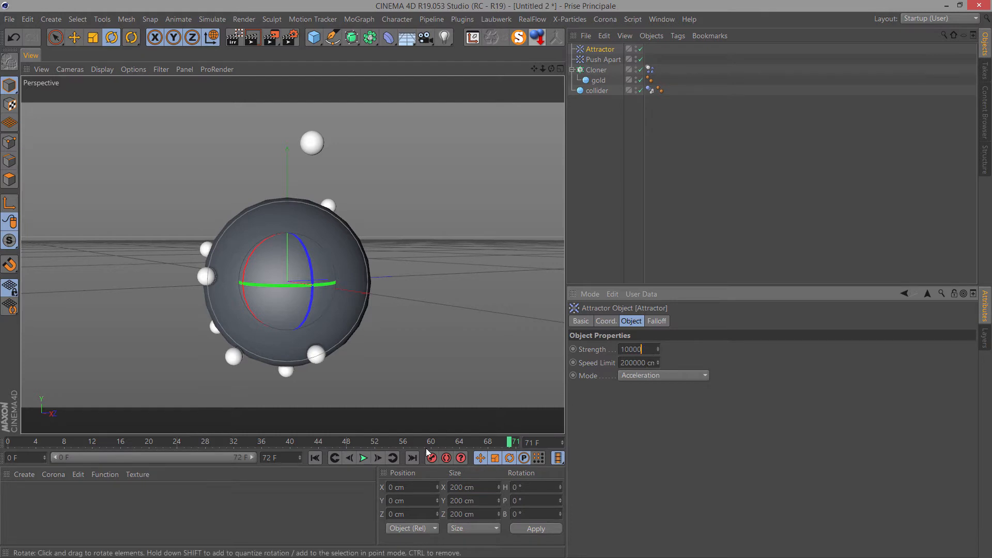
click(315, 458)
click(363, 458)
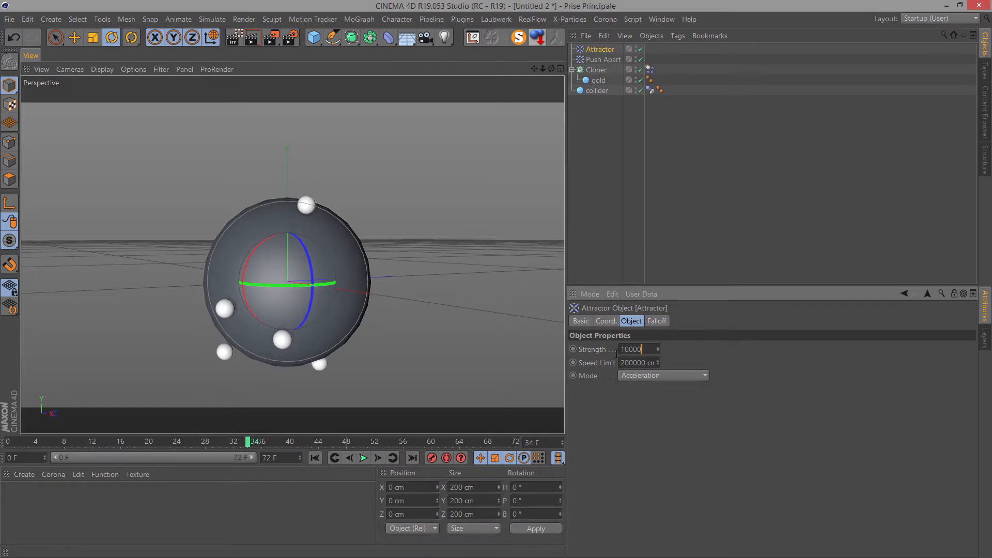
key(Return)
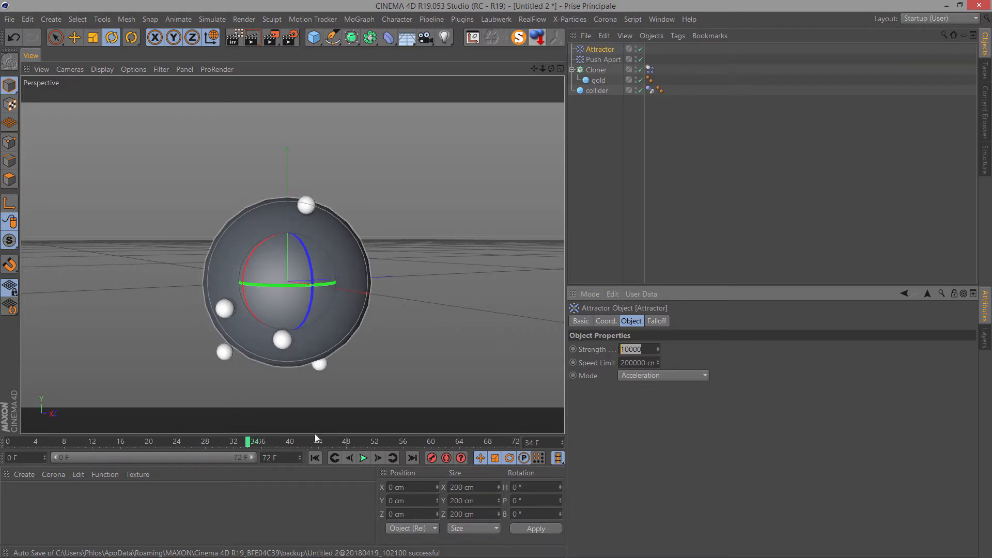
click(364, 458)
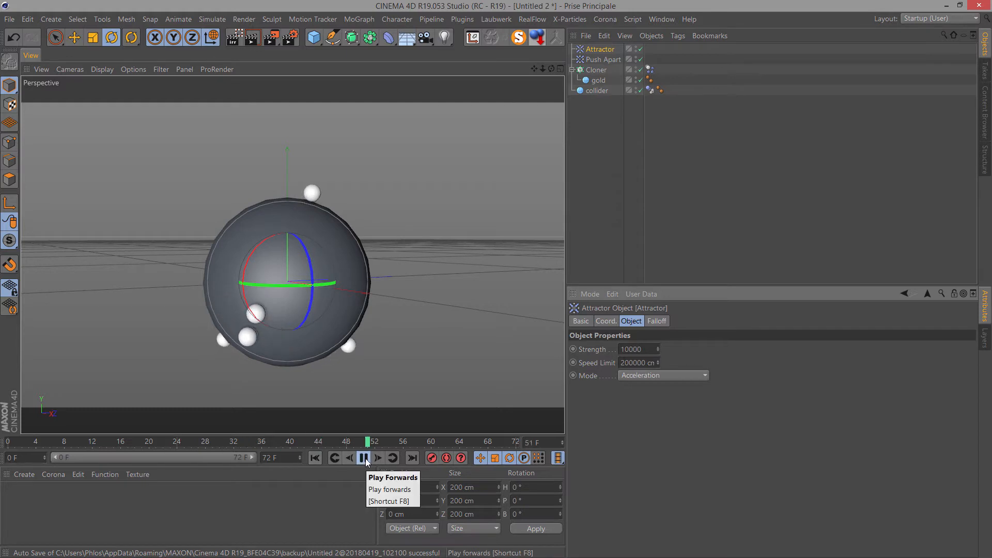
- Set the Attractor's strength to 20000 and play the simulation to examine the clones moving over the collider
click(366, 460)
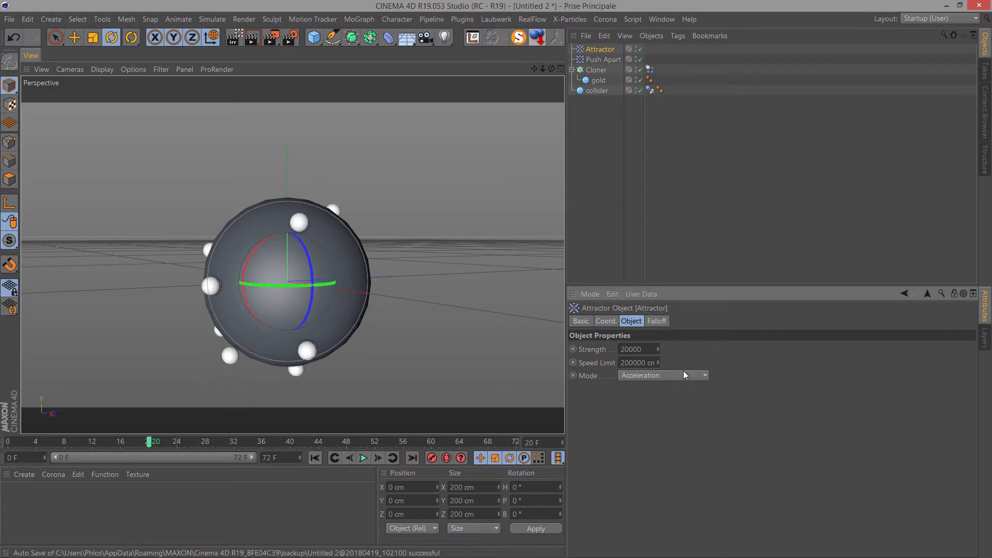
click(364, 458)
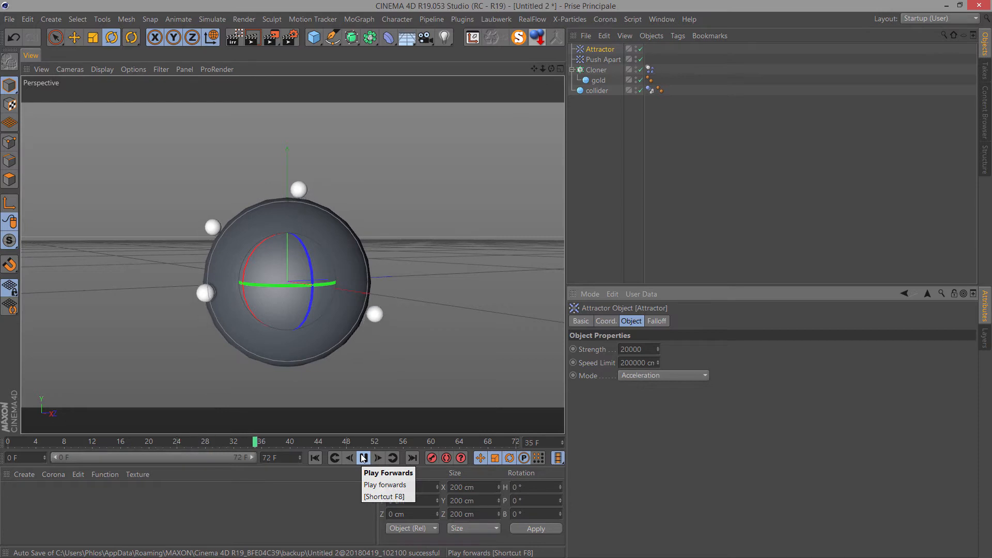
click(647, 348)
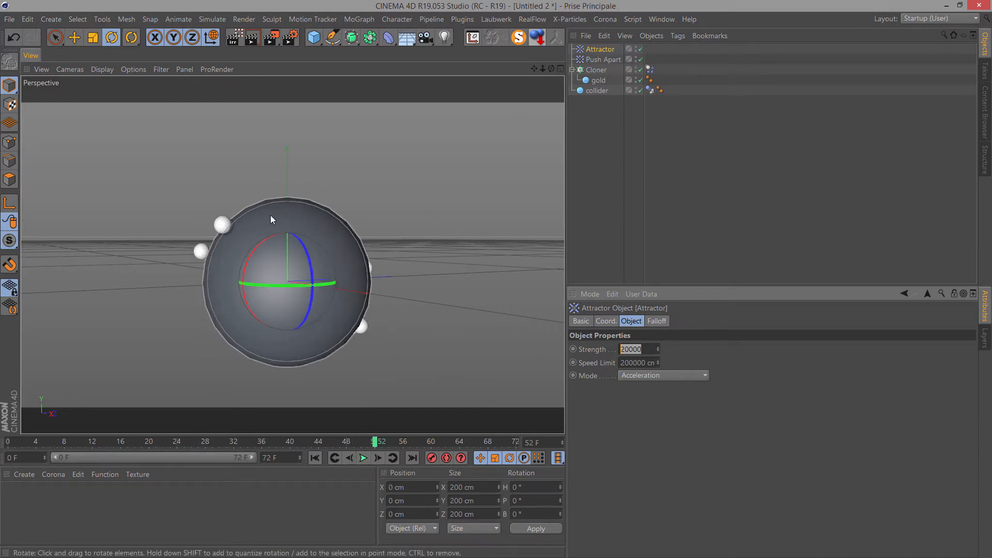
scroll(284, 253, up, 1)
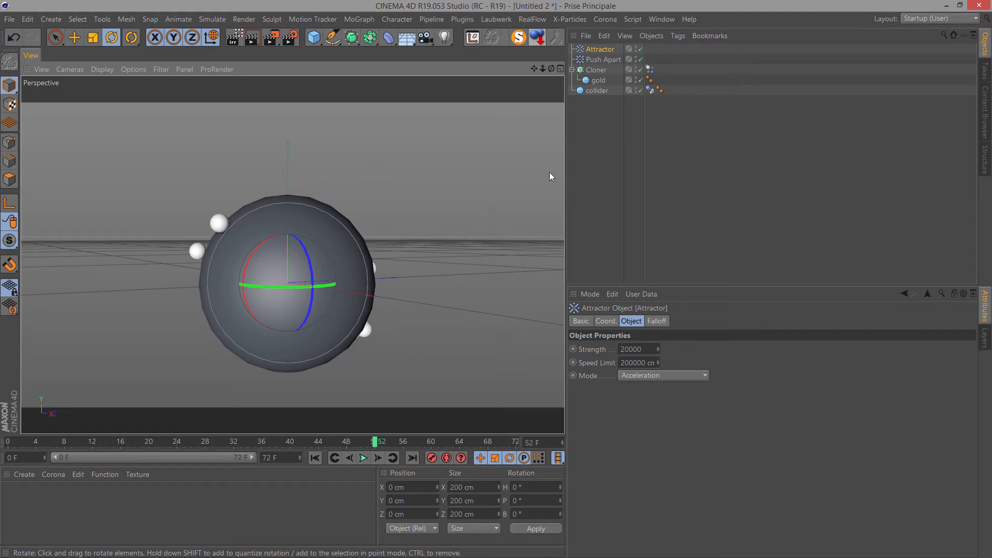
- Duplicate the collider sphere and rename the copy Leather
click(595, 91)
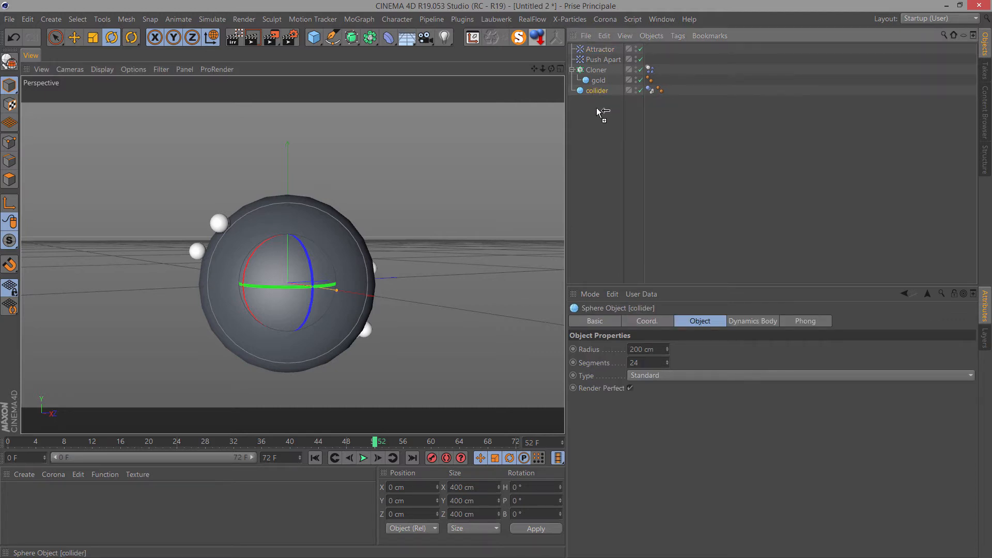
ctrl+drag(597, 108, 597, 109)
double_click(601, 101)
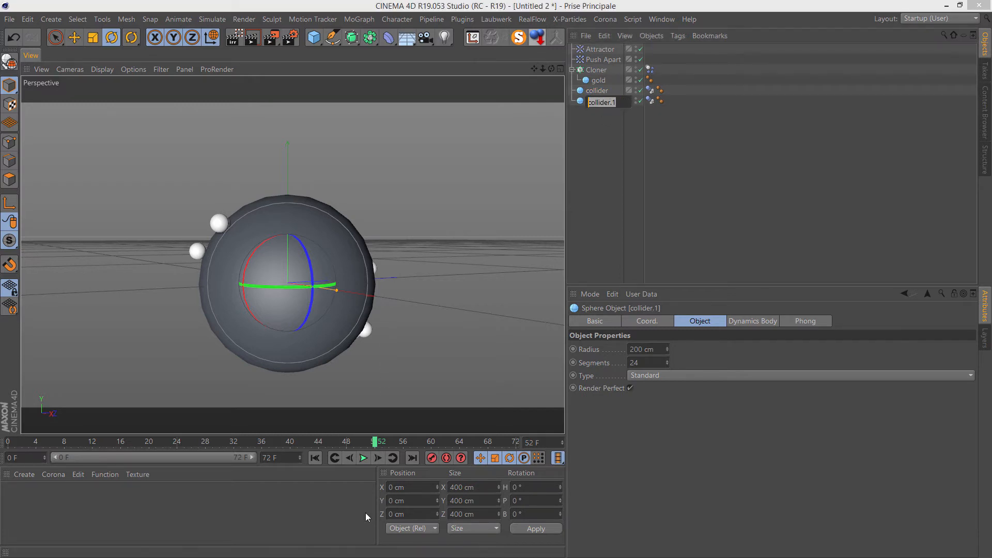
text(Leather)
key(Return)
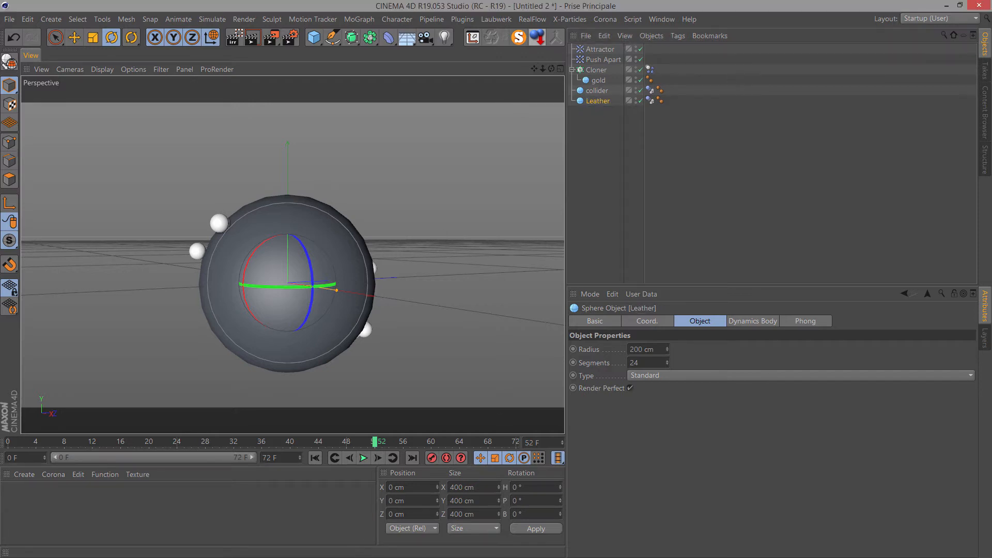
- Delete the Dynamics Body tag from the Leather sphere and reselect the sphere
click(650, 101)
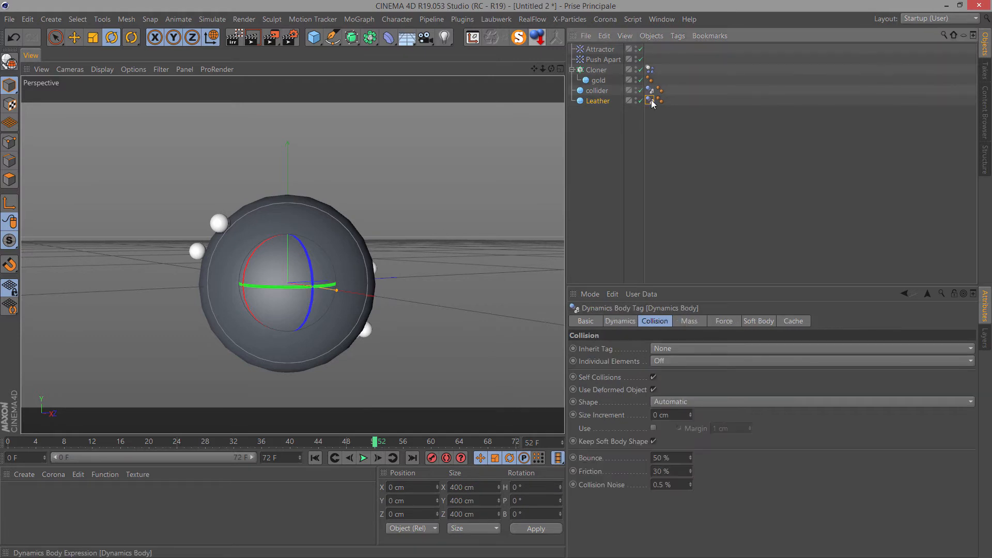
key(Delete)
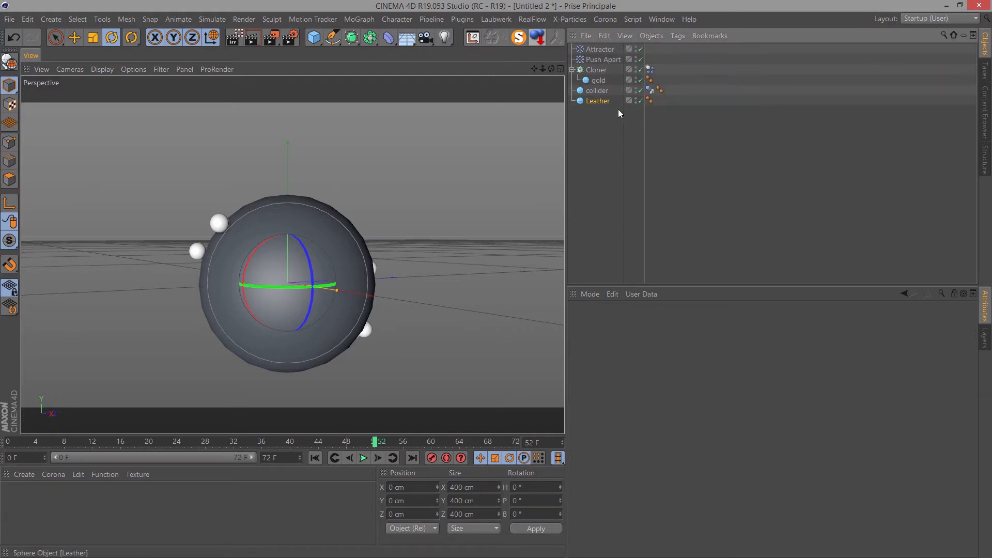
click(601, 105)
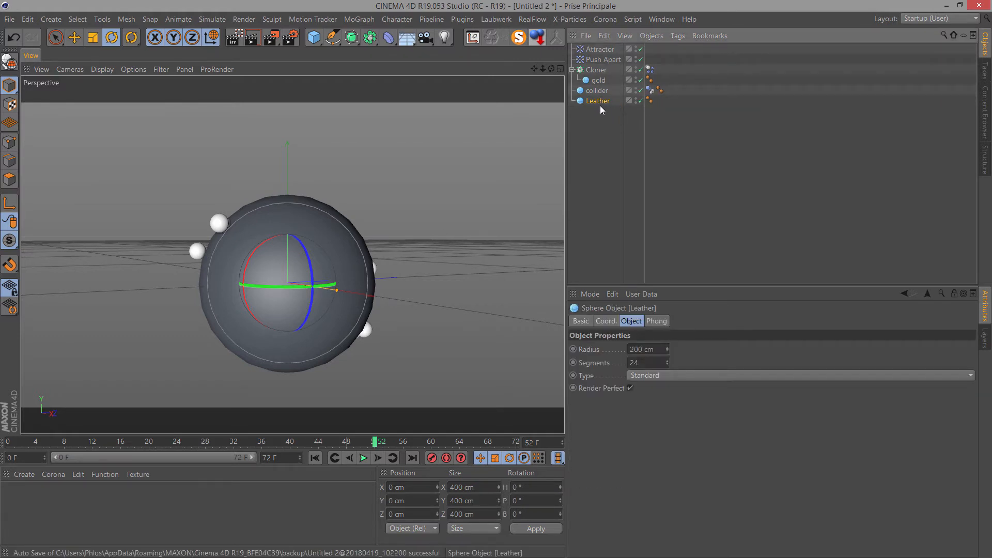
- Set the Leather sphere's radius to 220 cm
click(663, 350)
text(220)
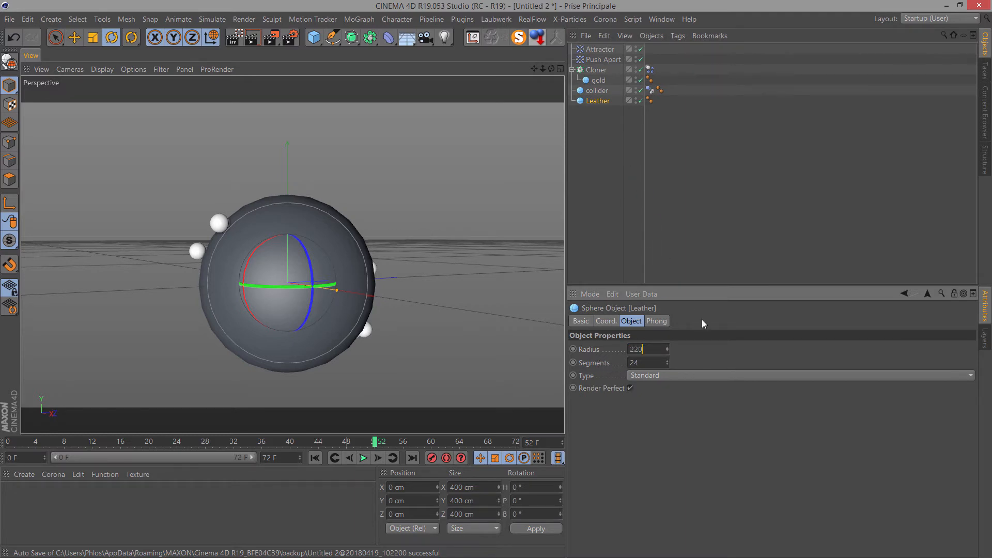
key(Return)
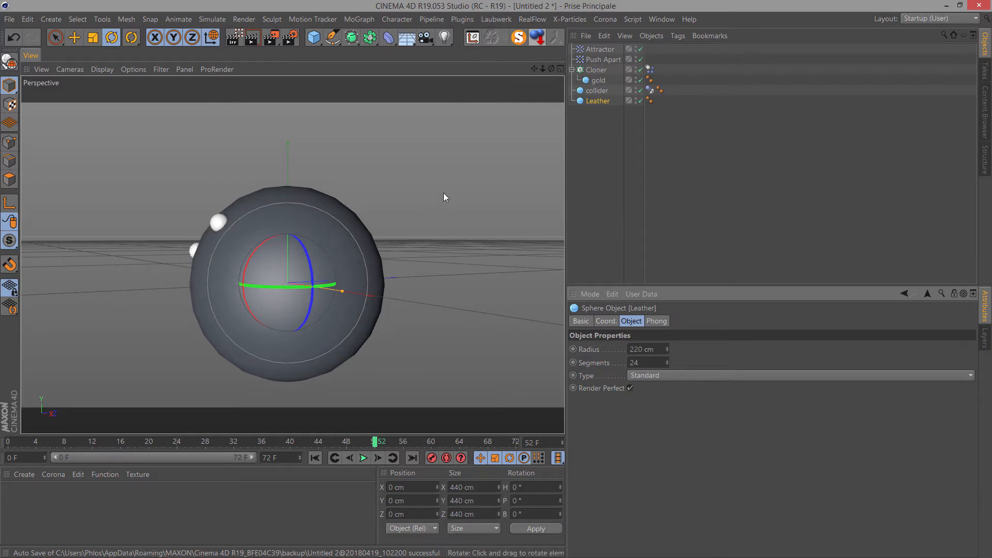
- Hide the collider sphere in both the viewport and the render, and check its Dynamics Body collision settings
click(596, 90)
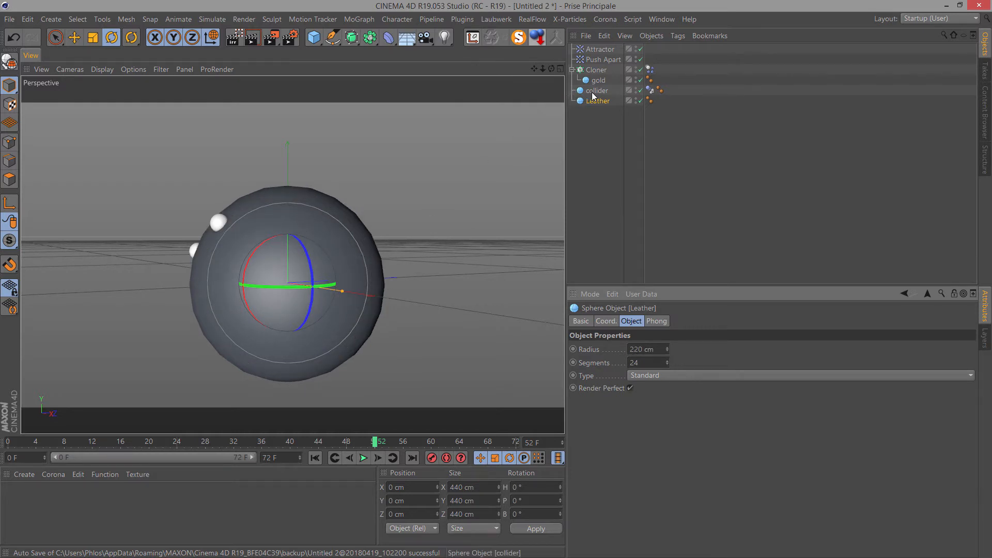
click(635, 90)
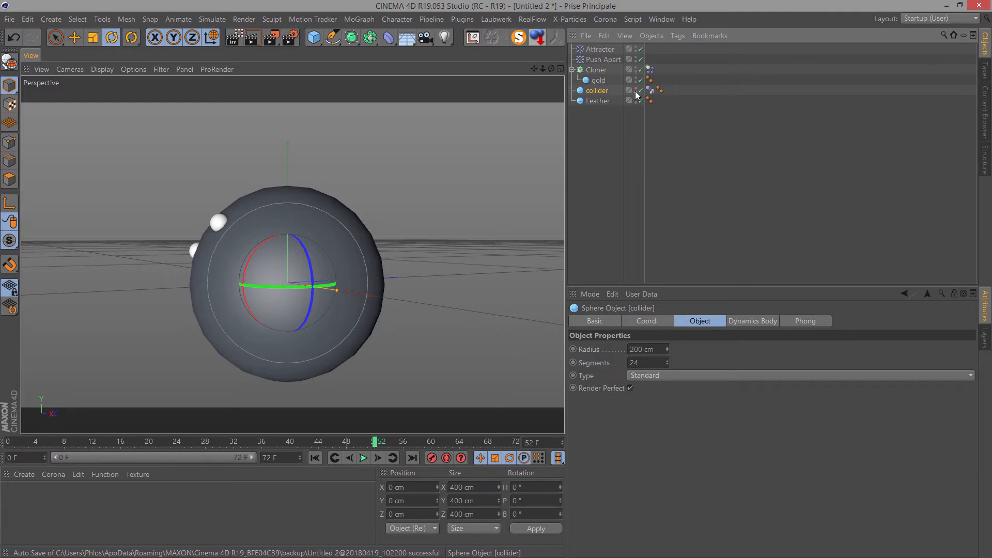
double_click(636, 92)
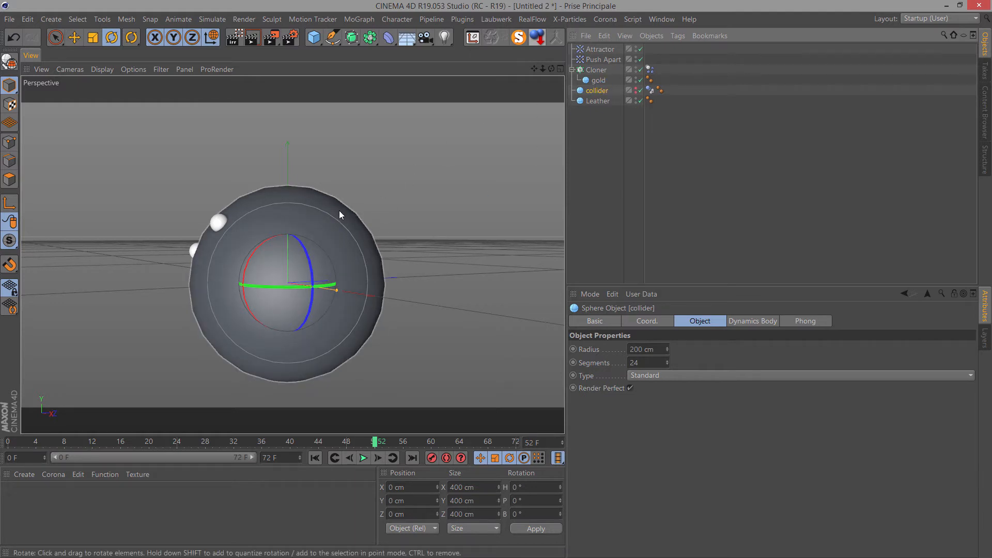
click(651, 91)
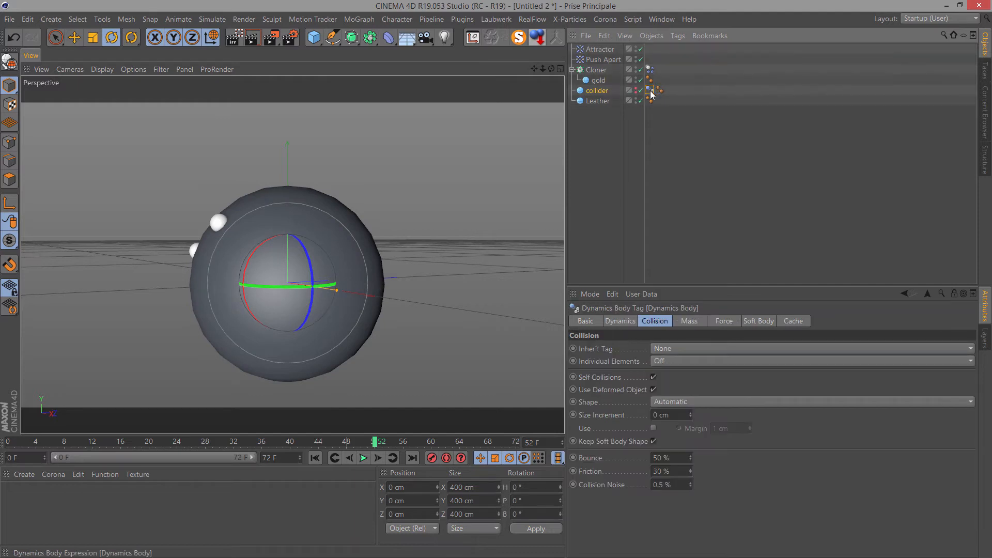
click(599, 93)
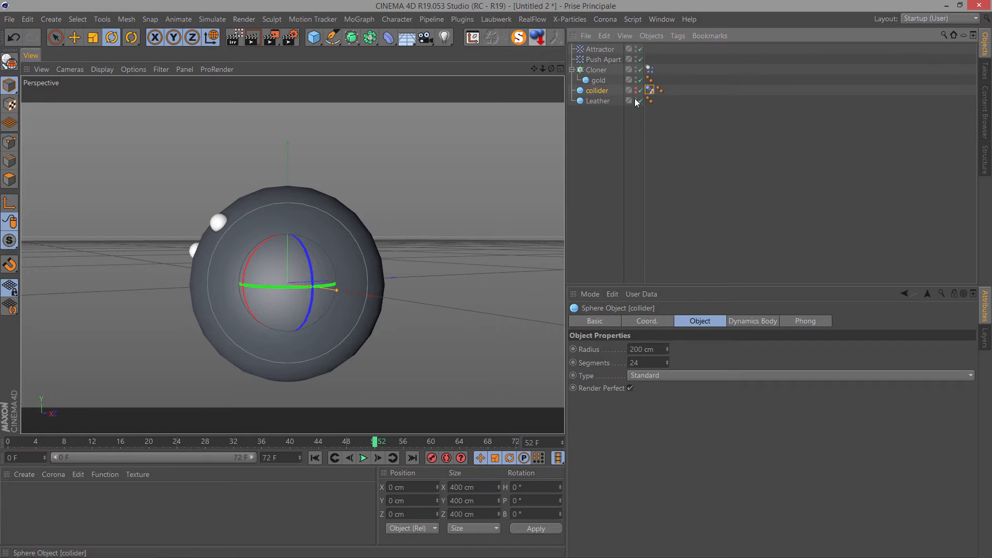
- Add a Collision deformer and make it a child of the Leather sphere
click(594, 103)
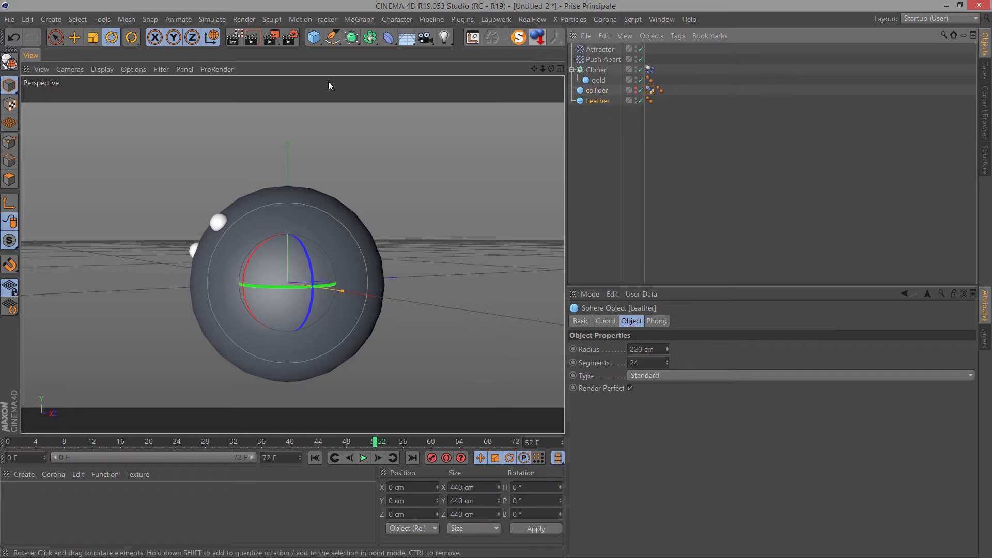
click(389, 37)
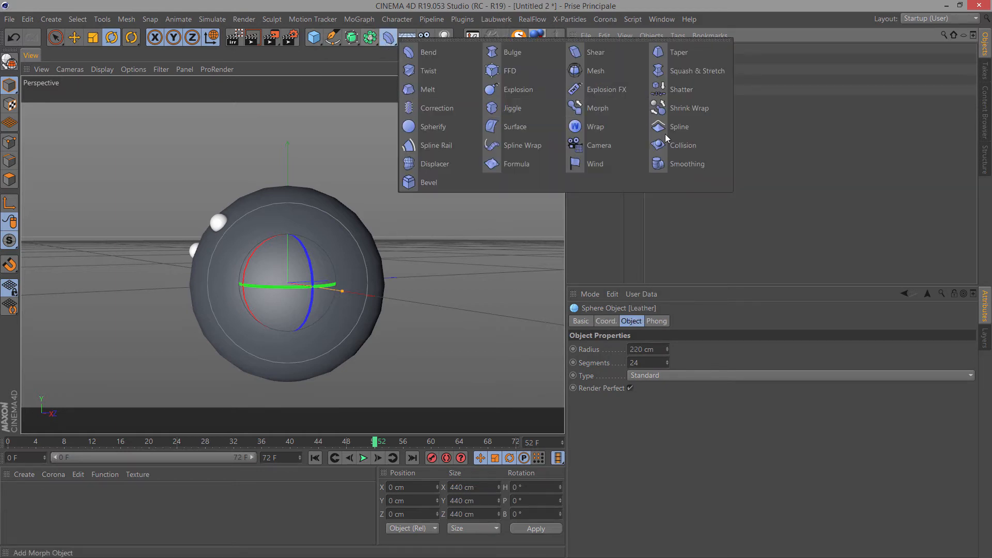
click(679, 147)
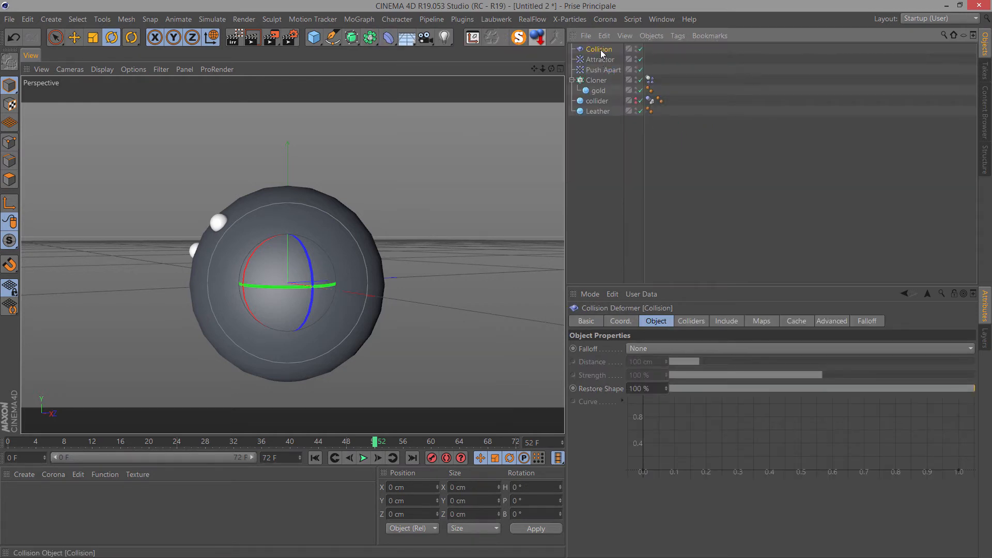
drag(600, 50, 603, 113)
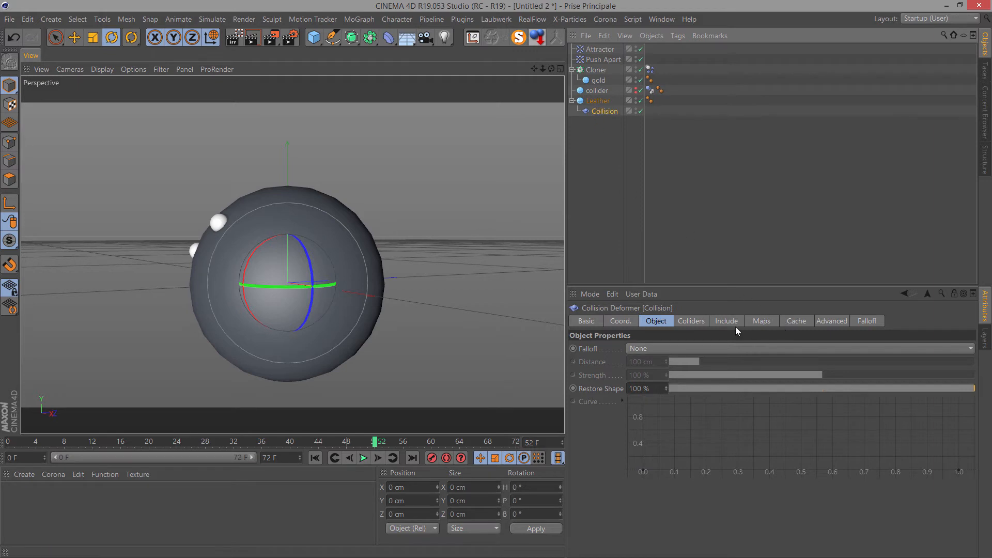
- Add the Cloner to the Collision deformer's collider objects and play the simulation from the first frame
click(692, 322)
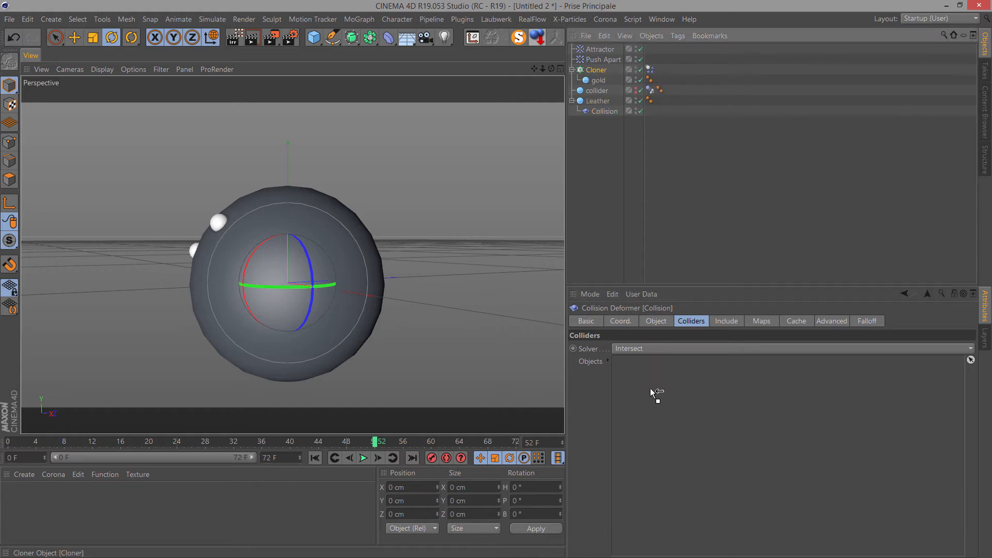
drag(656, 393, 656, 394)
click(315, 458)
click(363, 458)
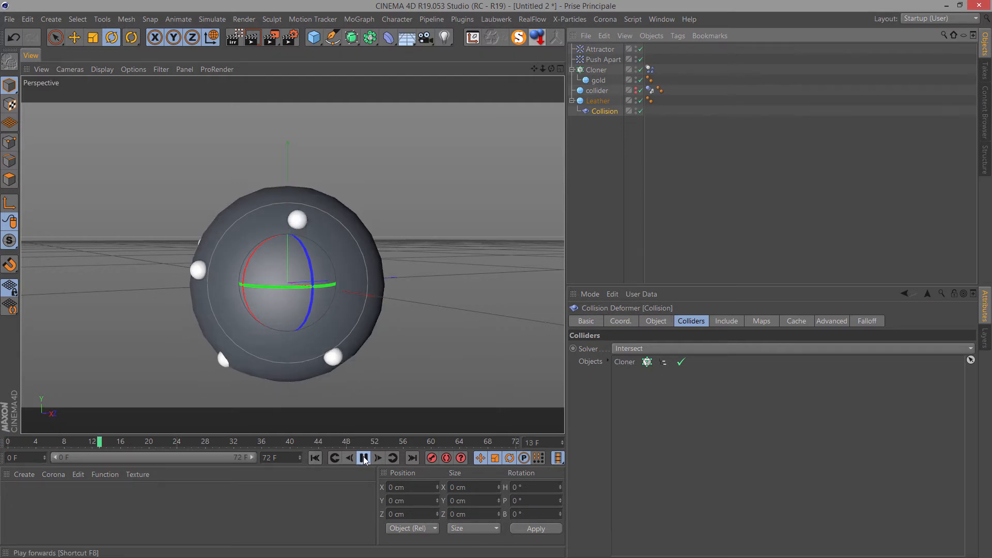
click(364, 459)
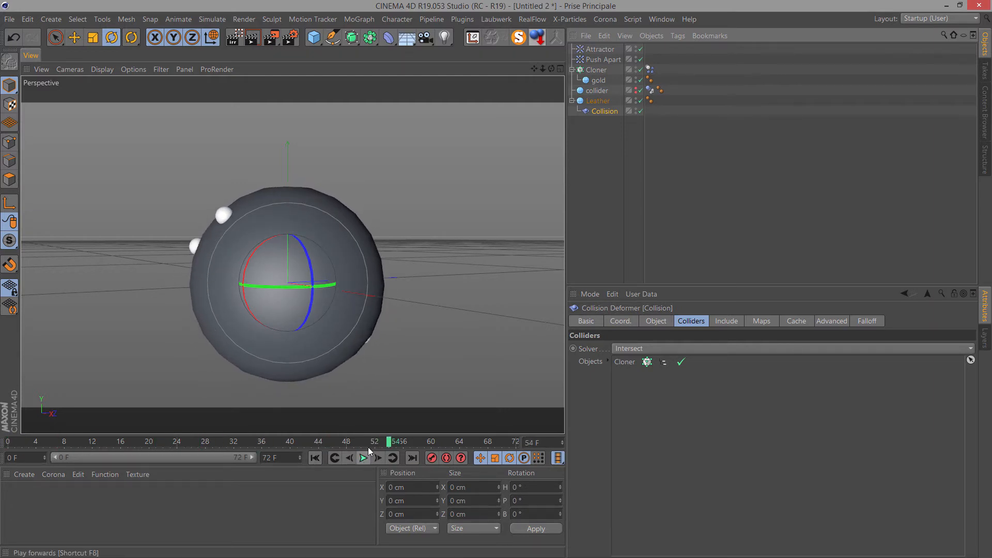
- Switch the viewport display to Gouraud Shading (Lines) to inspect the Leather sphere's mesh
scroll(231, 219, up, 5)
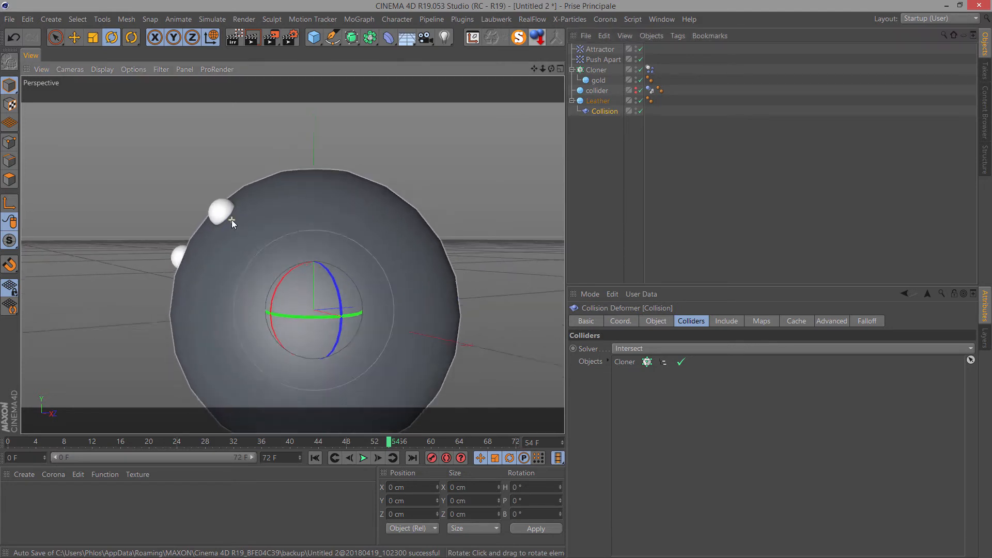
click(99, 70)
click(110, 102)
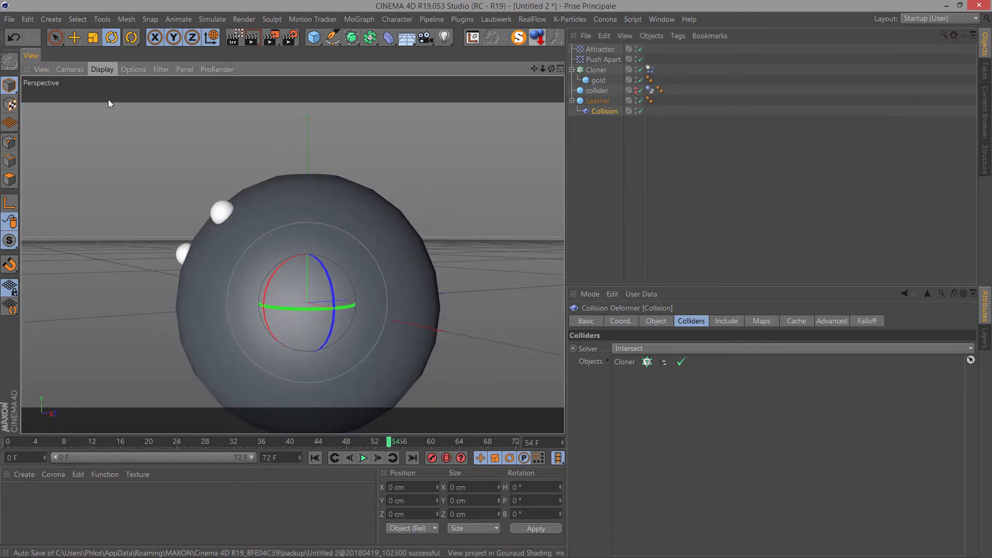
scroll(283, 257, up, 1)
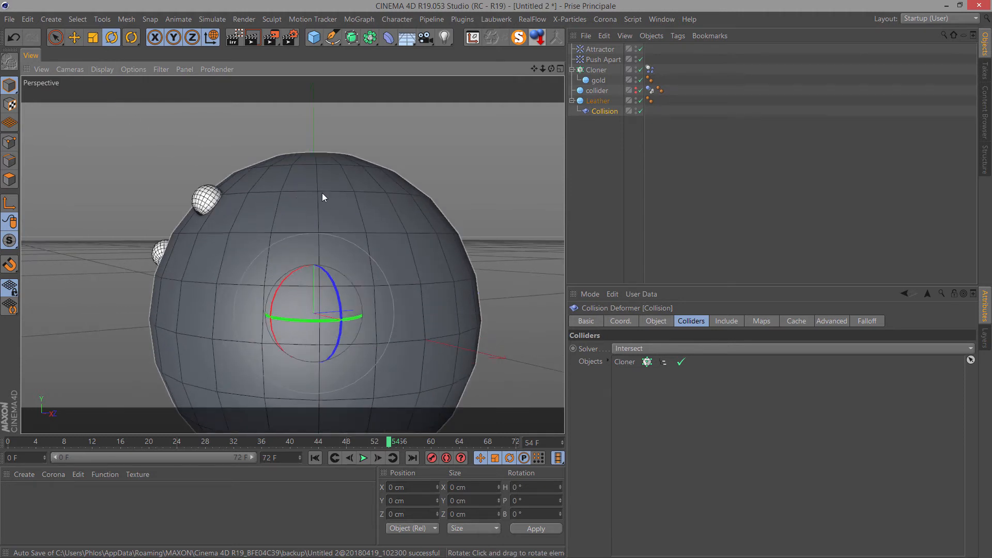
scroll(318, 196, down, 2)
- Change the Leather sphere's type to Icosahedron and set its segments to 120
click(598, 102)
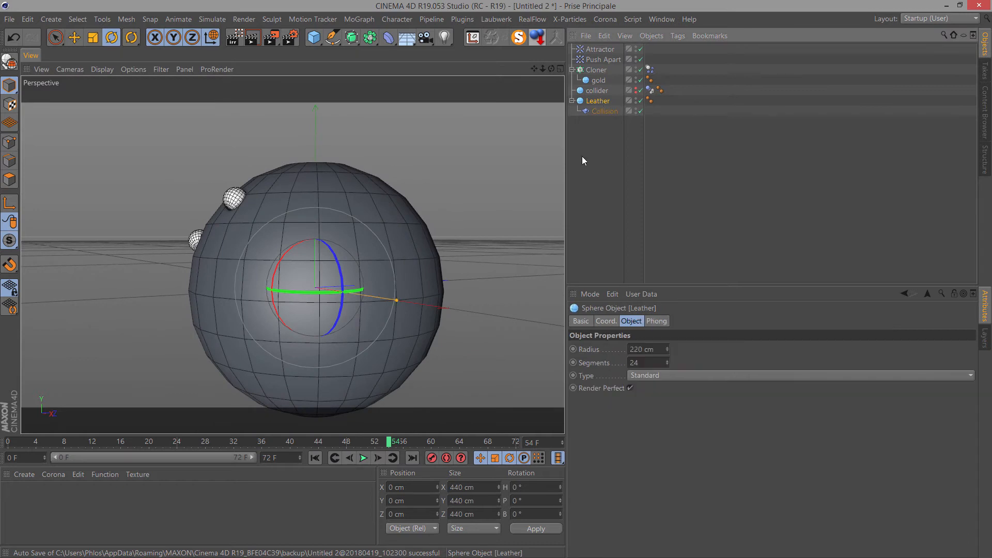
click(651, 375)
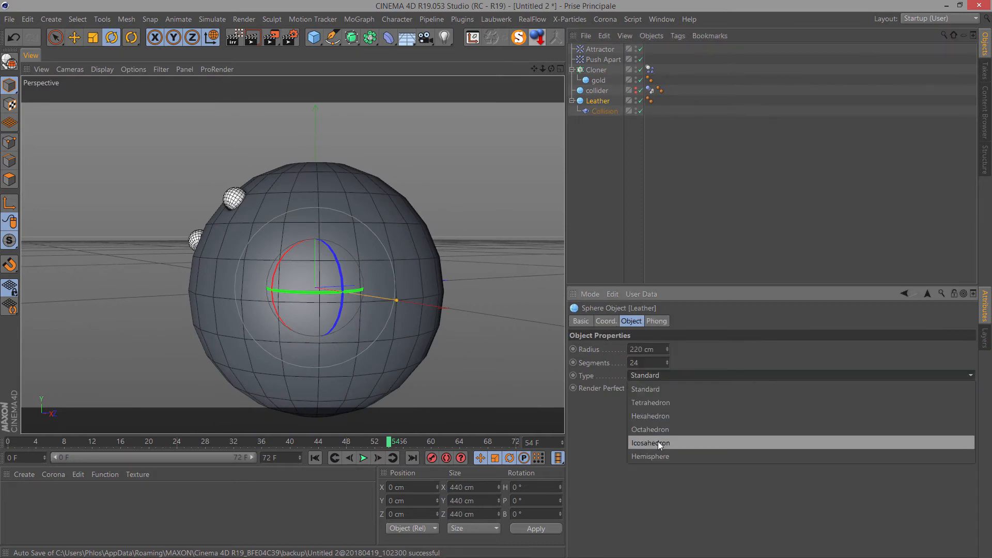
click(658, 443)
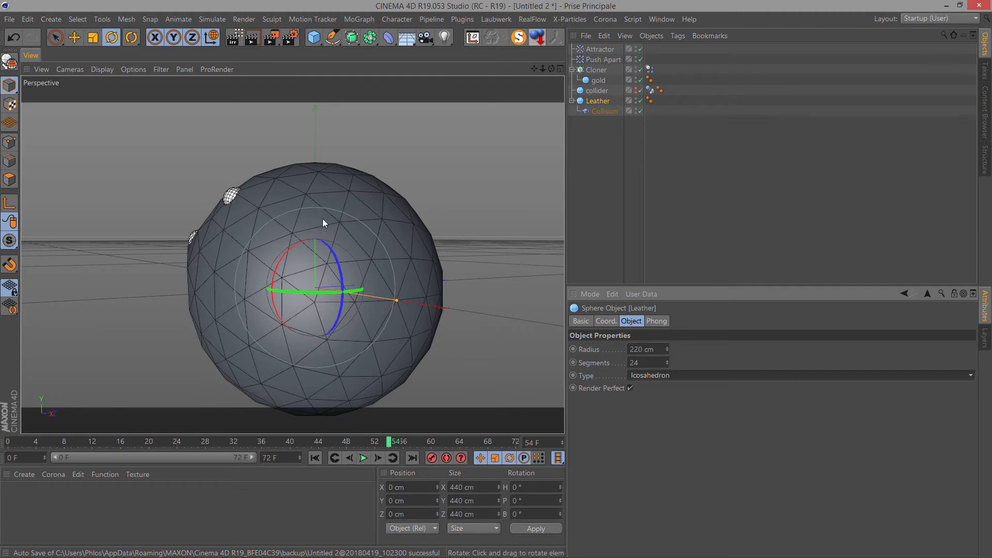
alt+right_drag(323, 219, 289, 226)
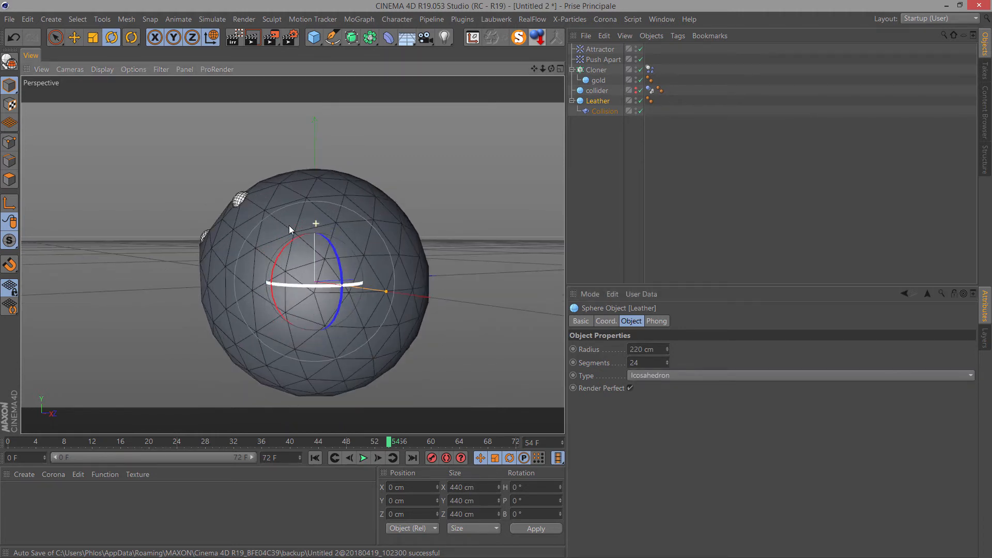
double_click(644, 362)
text(12)
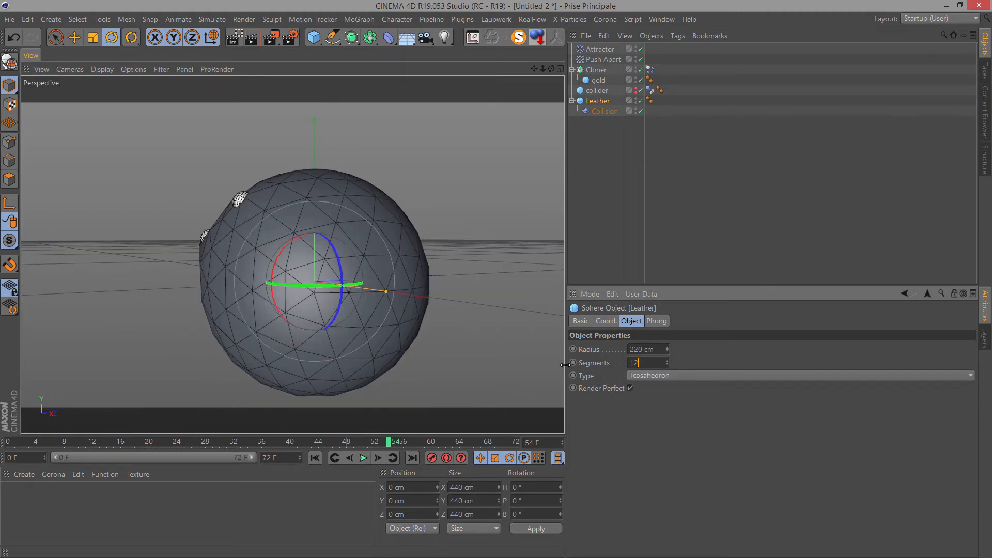
text(0)
key(Return)
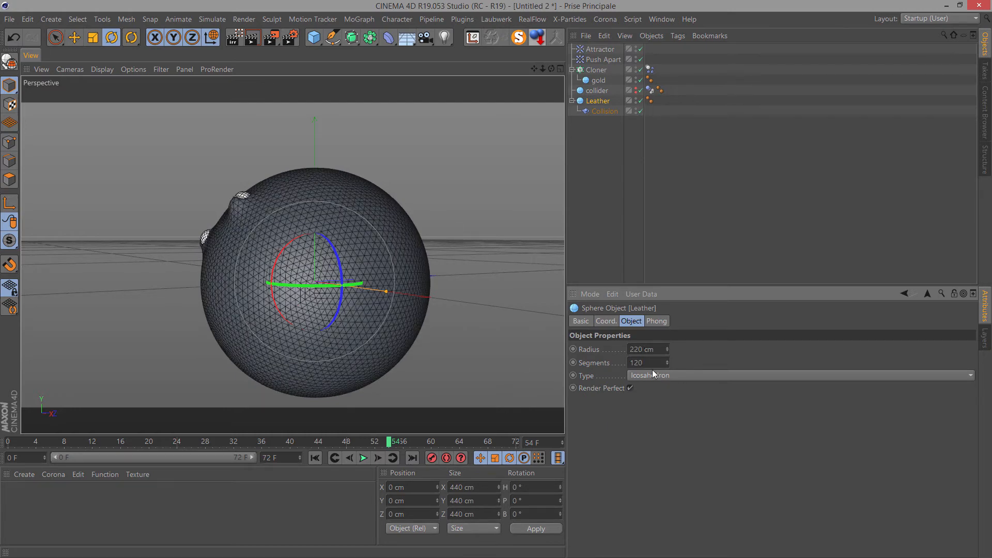
- Examine up close how the clones deform the Leather surface and play the simulation onward
scroll(237, 207, up, 5)
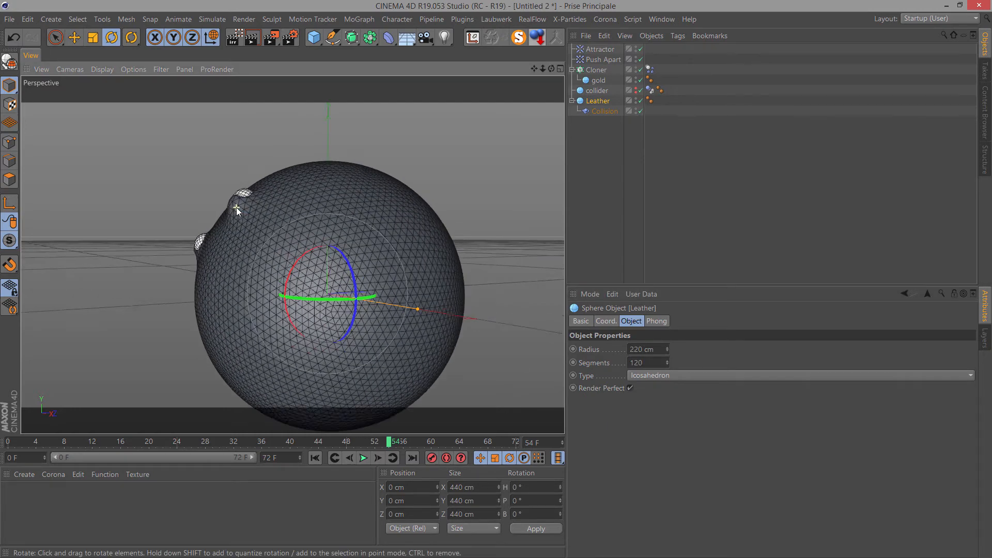
scroll(238, 207, up, 2)
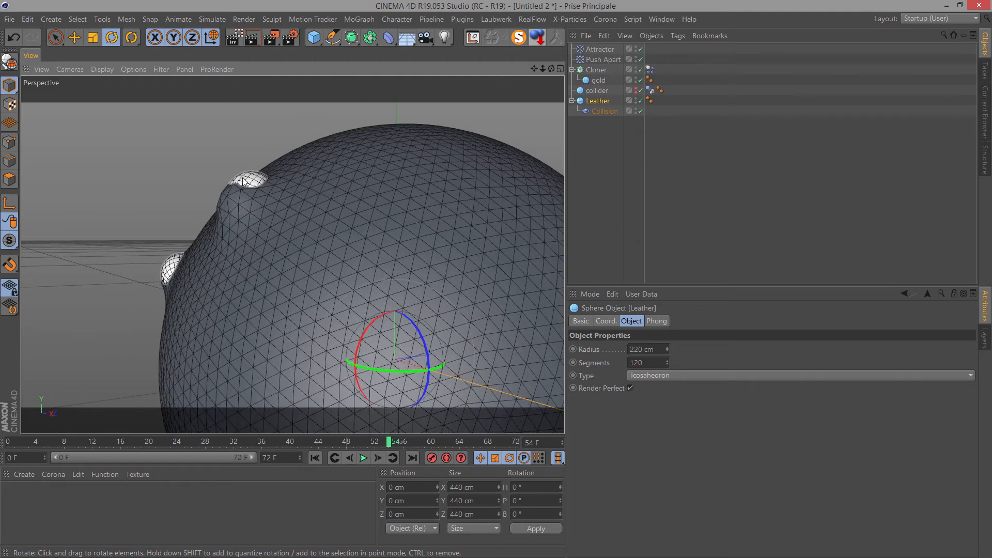
scroll(241, 193, down, 4)
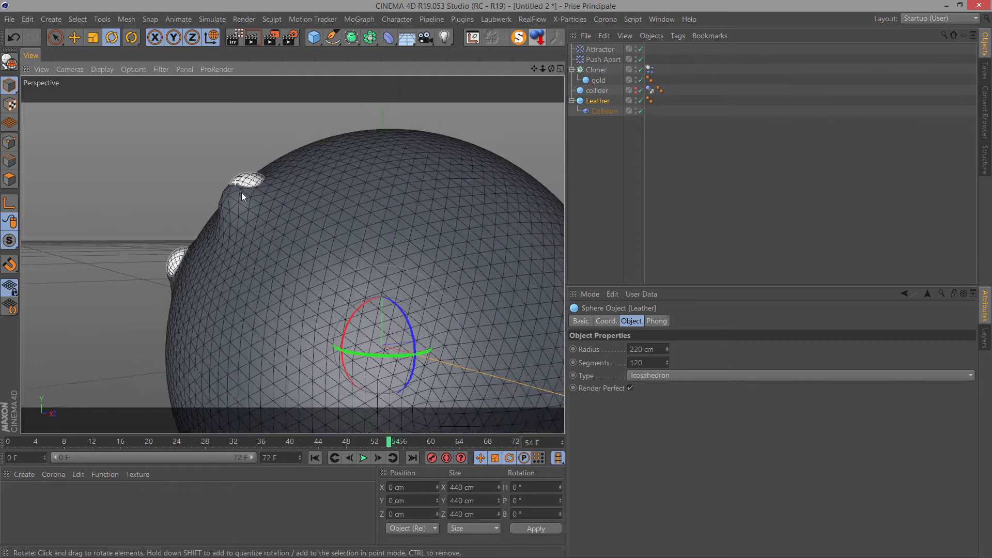
click(363, 458)
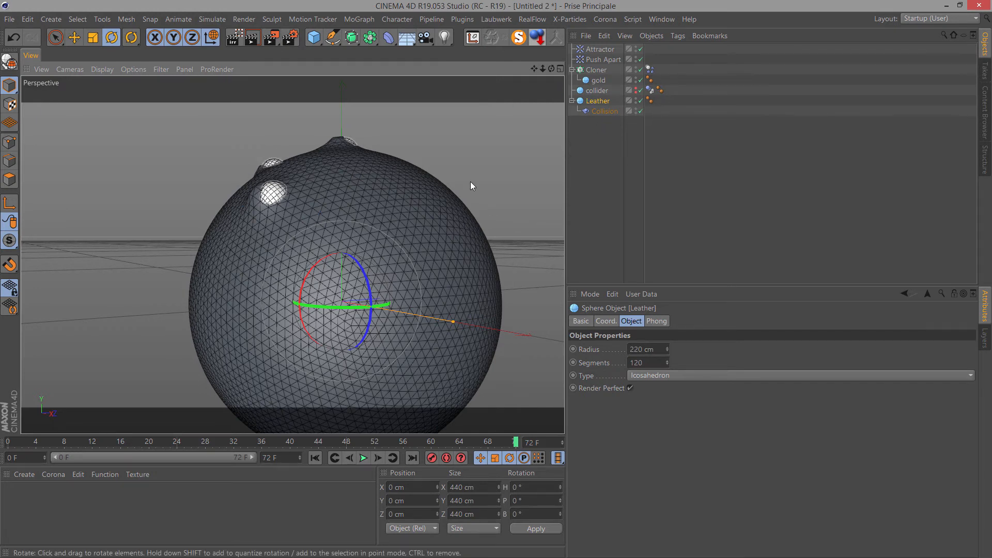
- Set the Collision deformer's solver to Outside and replay the simulation from the first frame
click(599, 112)
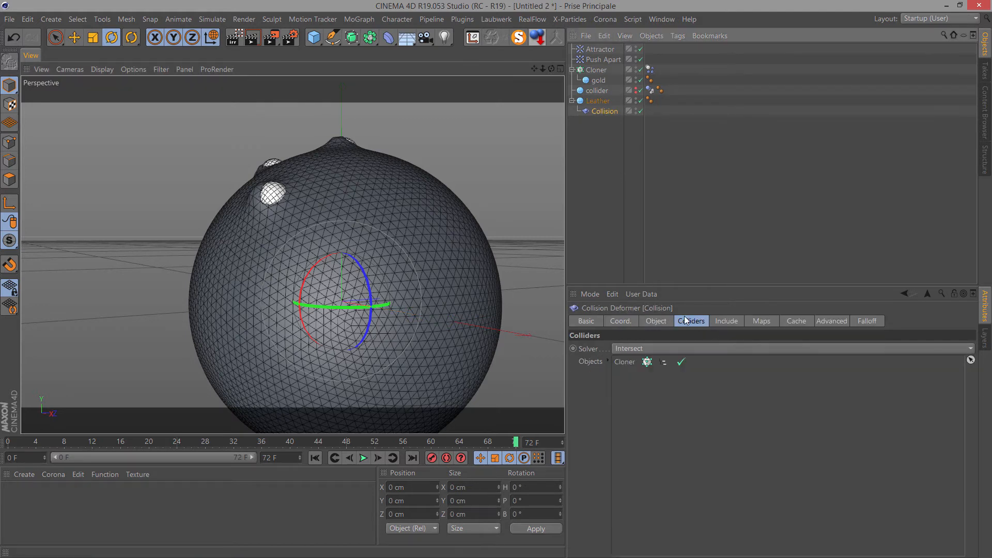
click(635, 349)
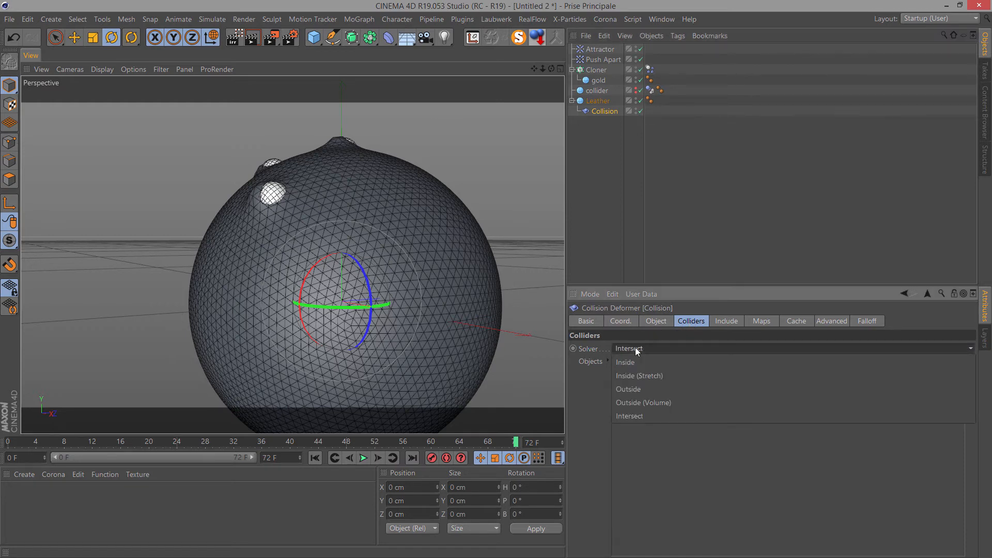
click(633, 389)
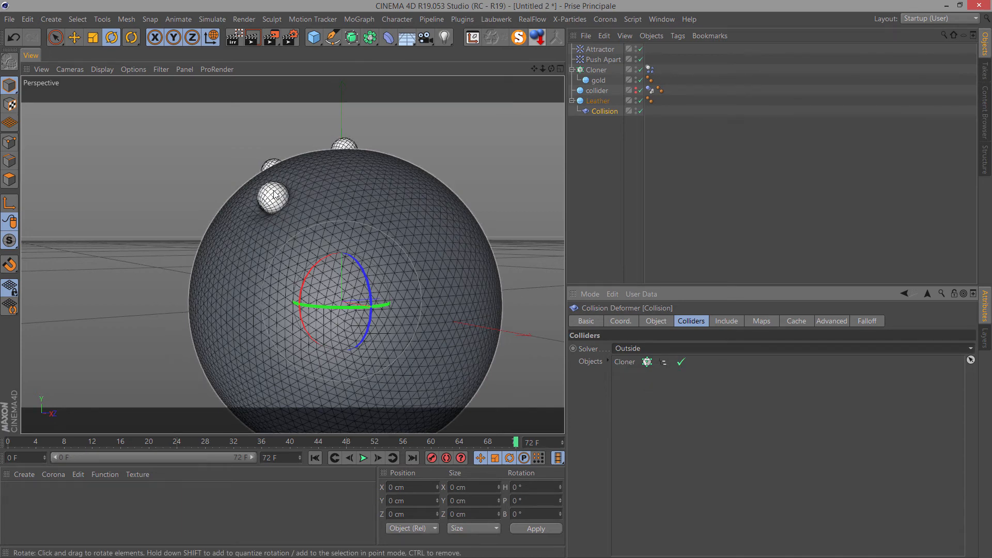
drag(551, 69, 321, 150)
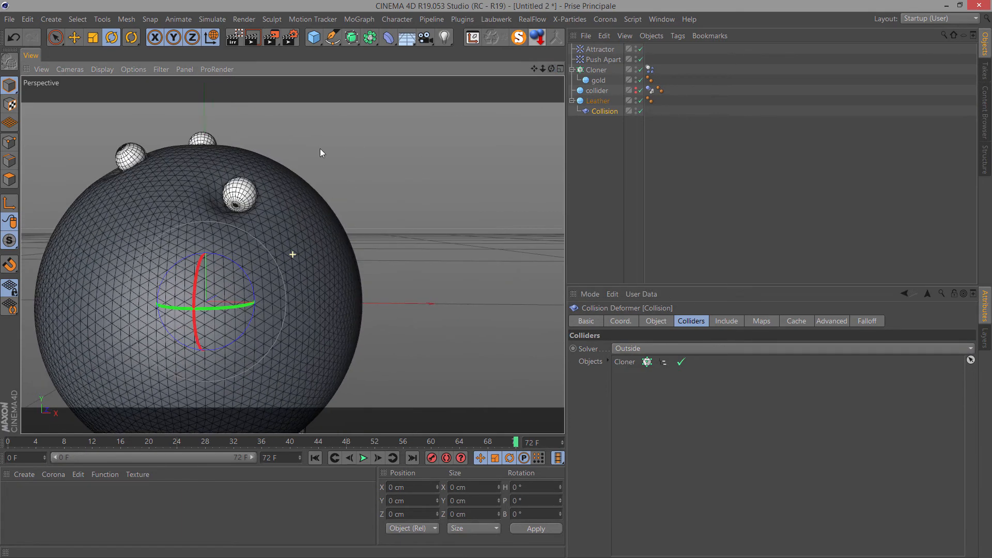
click(314, 458)
click(363, 458)
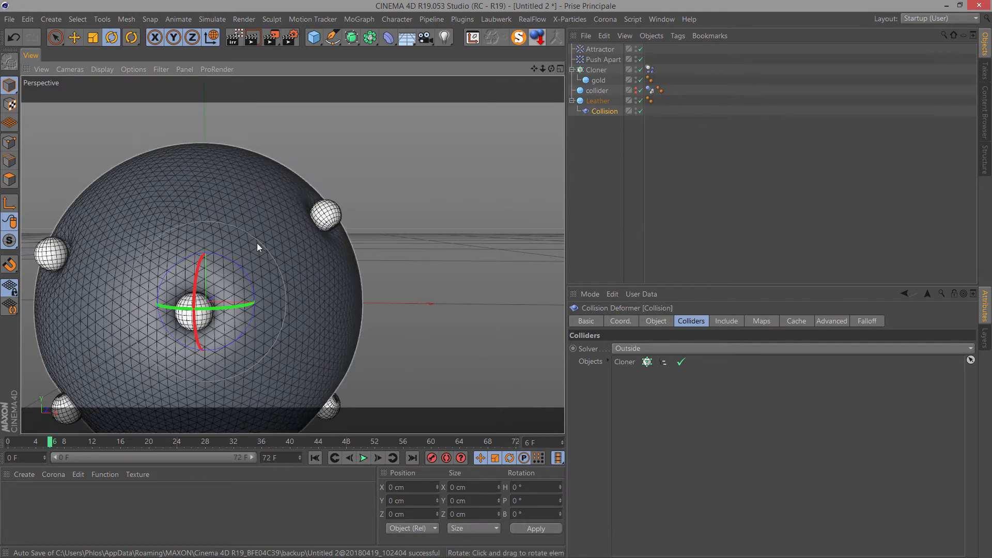
- Switch the viewport display to Gouraud Shading without mesh lines
click(70, 69)
mouse_move(75, 88)
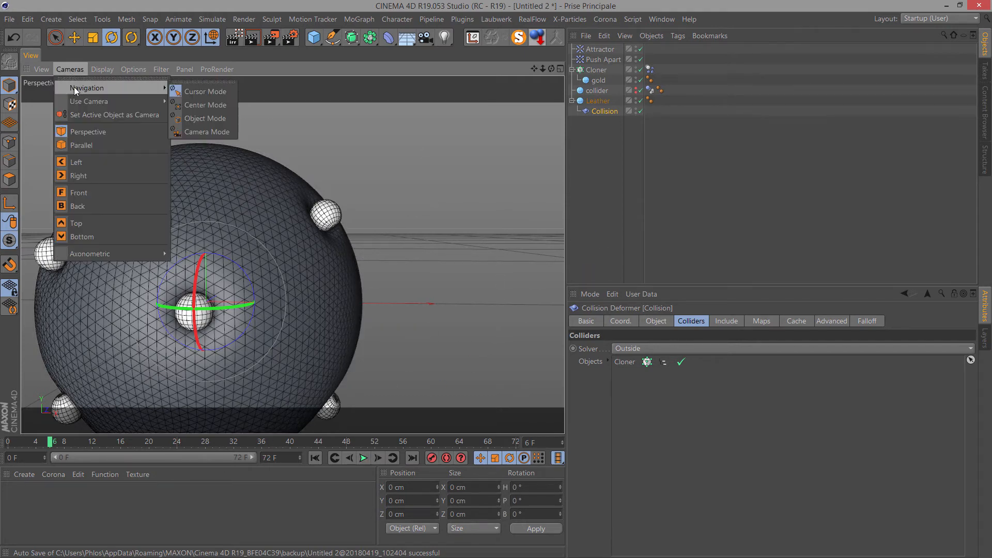
mouse_move(104, 68)
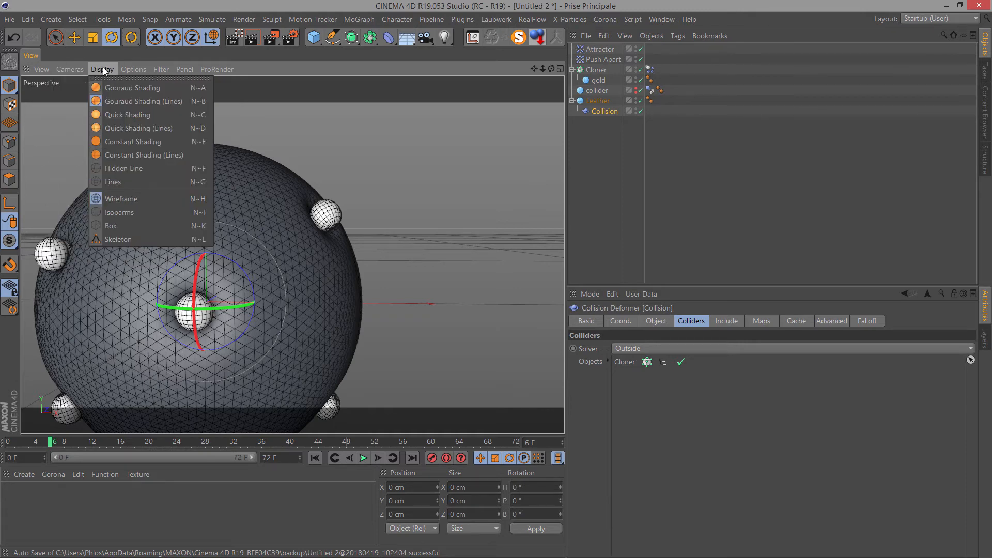
click(125, 90)
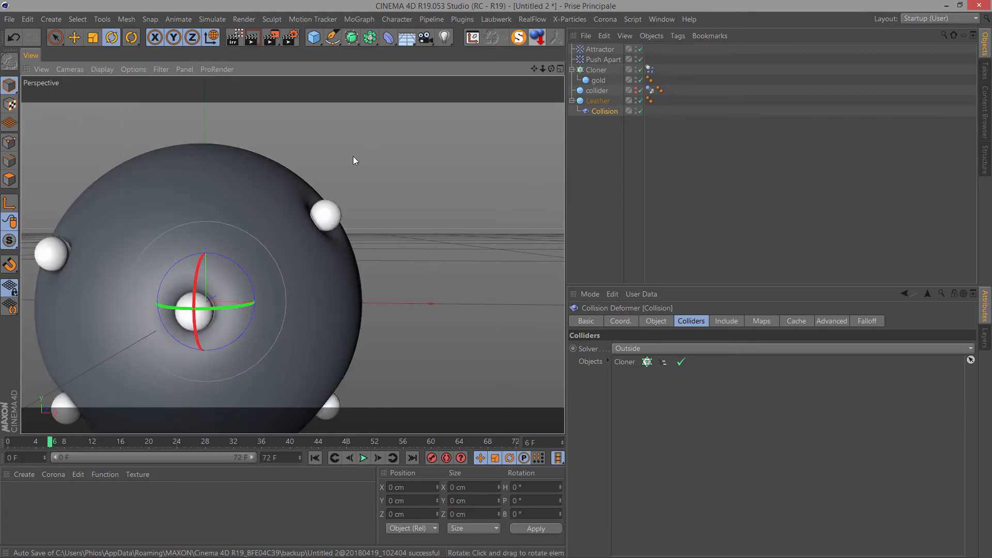
- Set the Collision deformer's falloff to Distance with a distance of 10 cm
drag(534, 68, 259, 271)
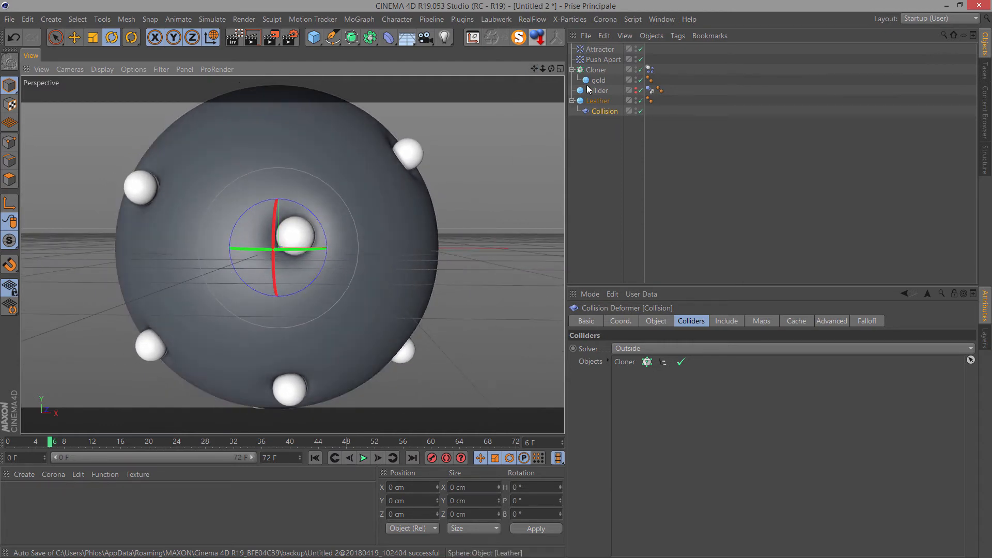
click(602, 111)
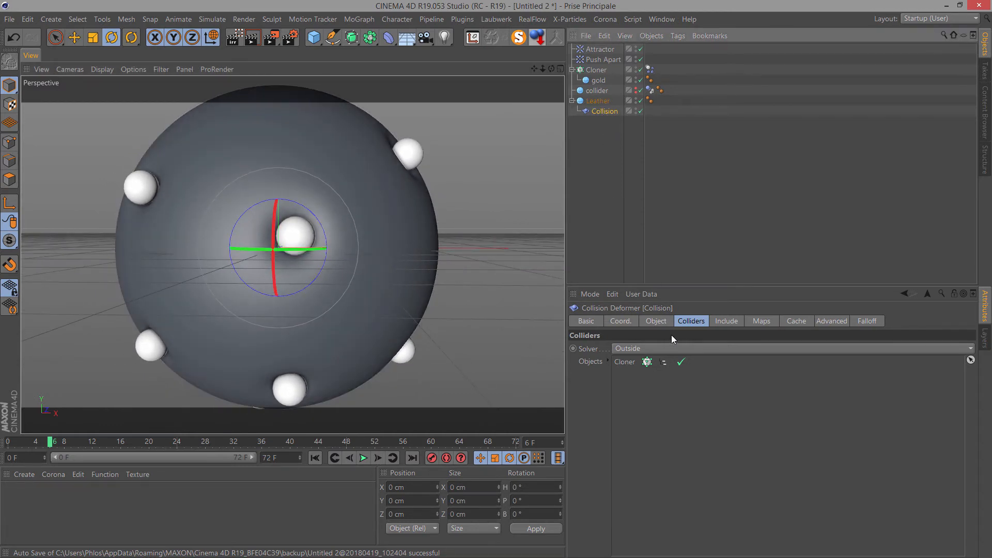
click(656, 321)
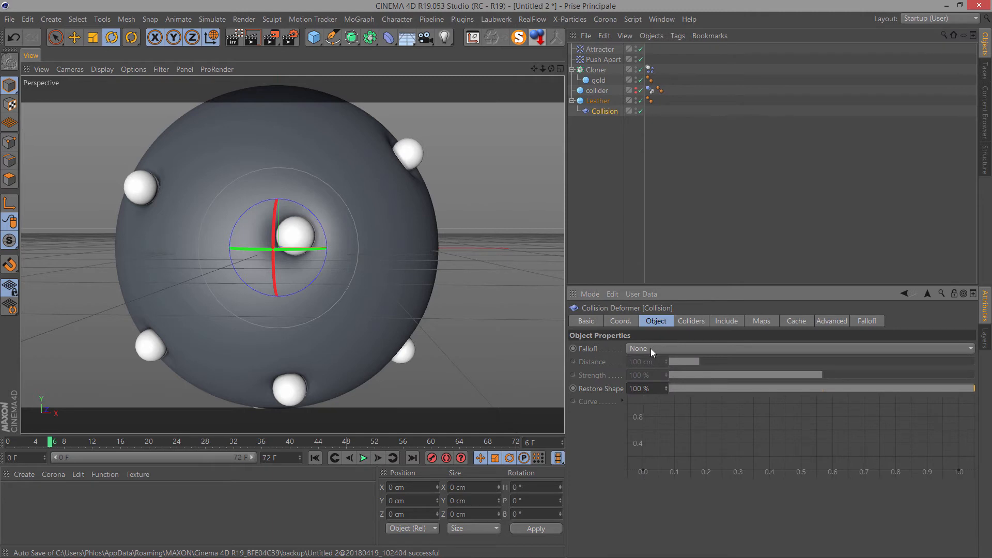
click(666, 348)
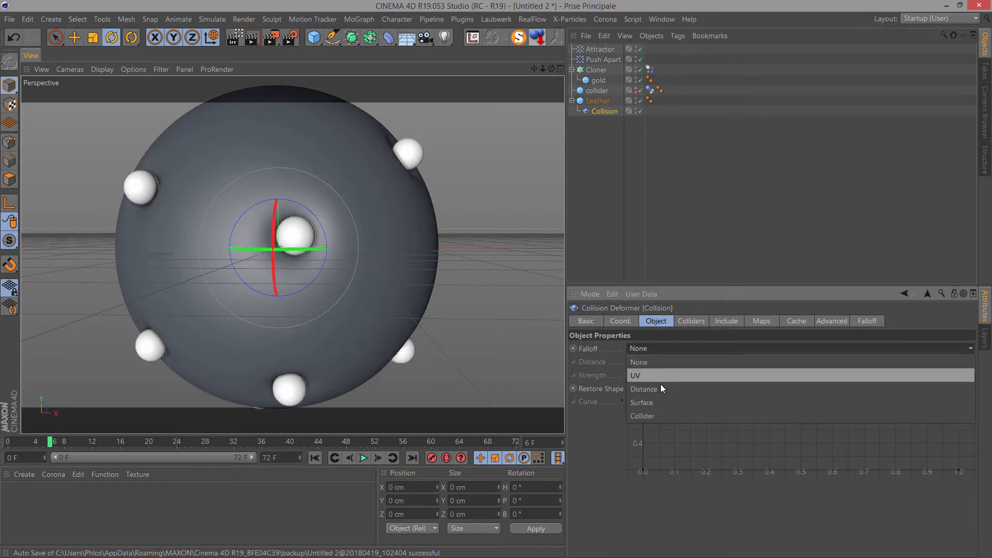
click(659, 389)
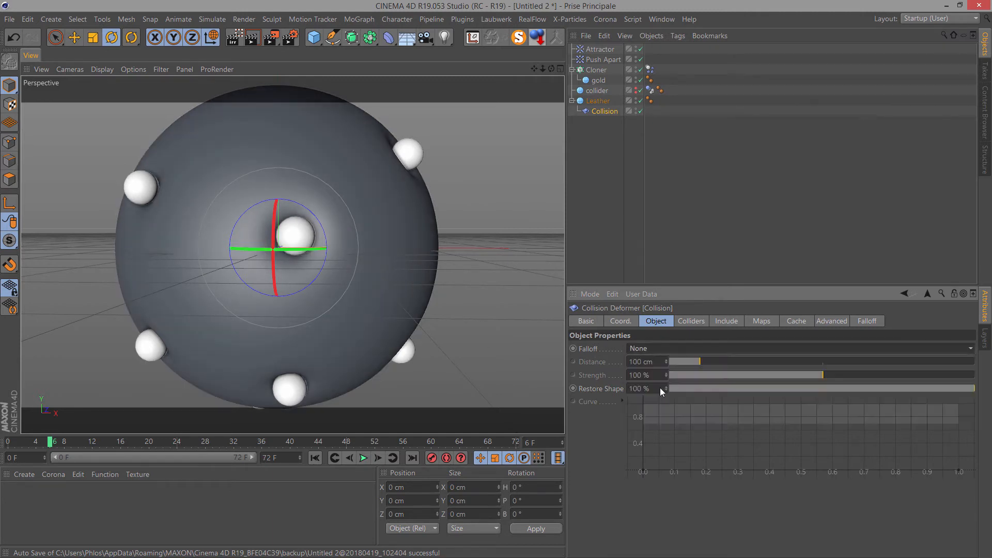
click(646, 362)
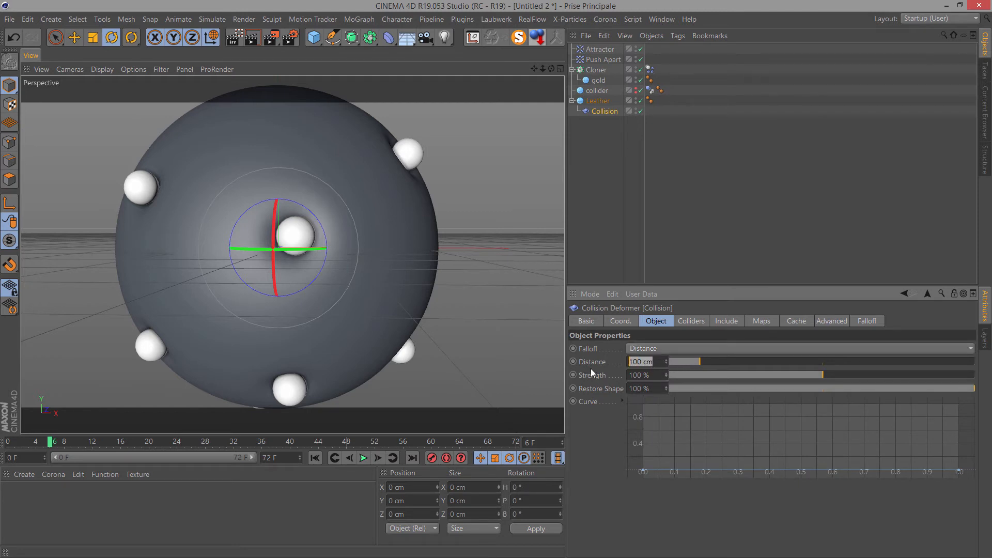
text(10)
key(Return)
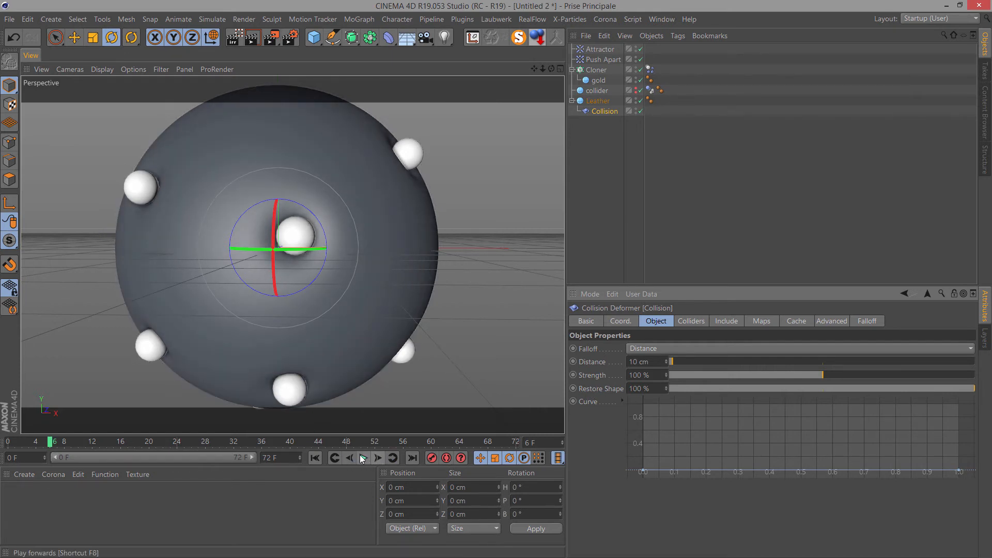
- Play the simulation onward and compare it with the reference animation in VLC, returning to Cinema 4D
key(F8)
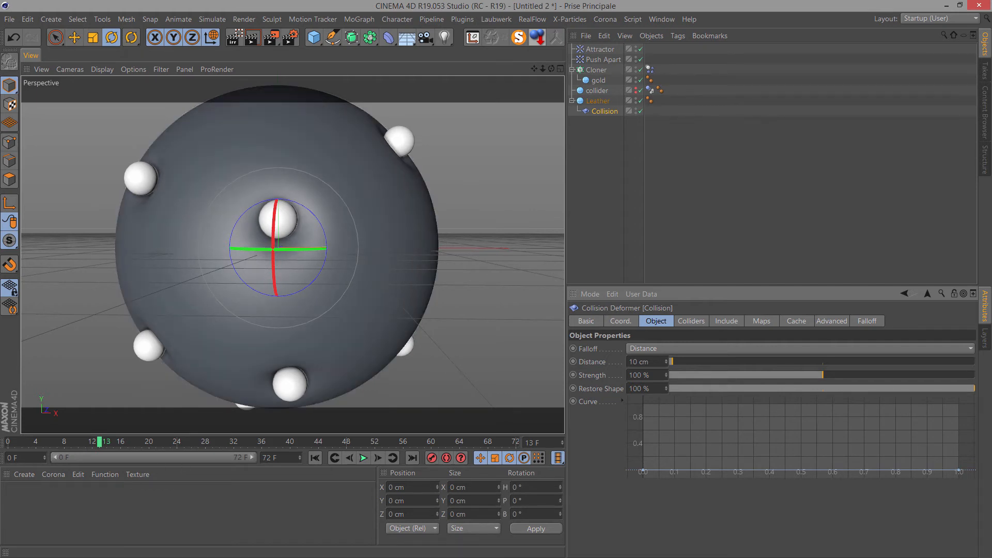
key(alt+Tab)
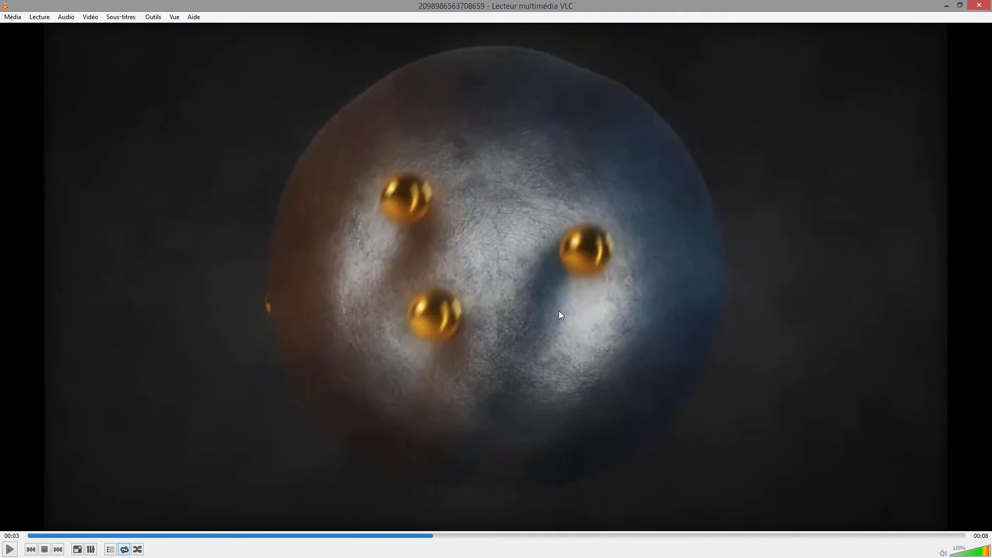
click(946, 6)
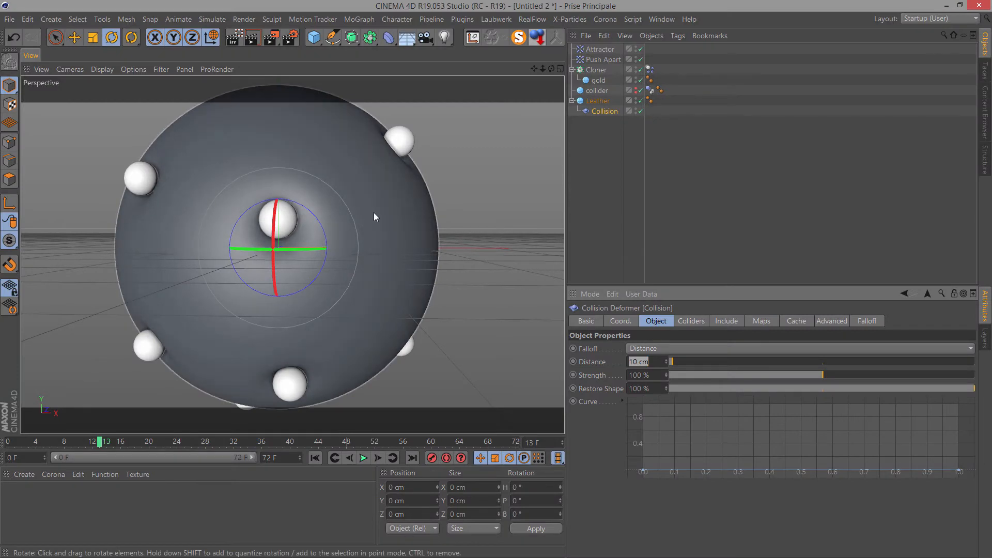
- Set the Collision deformer's Restore Shape to 10 % and replay the simulation from the first frame
click(591, 390)
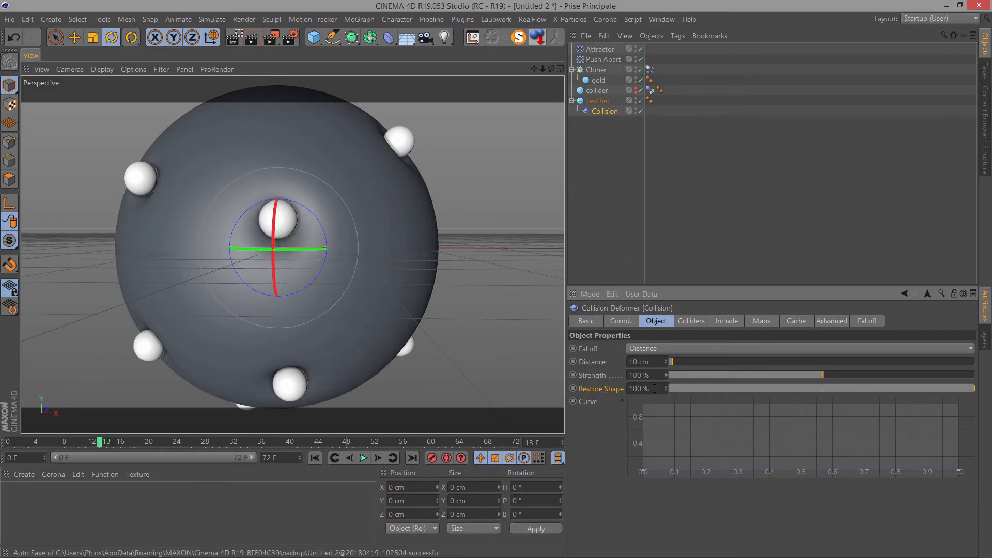
text(10)
key(Return)
click(316, 459)
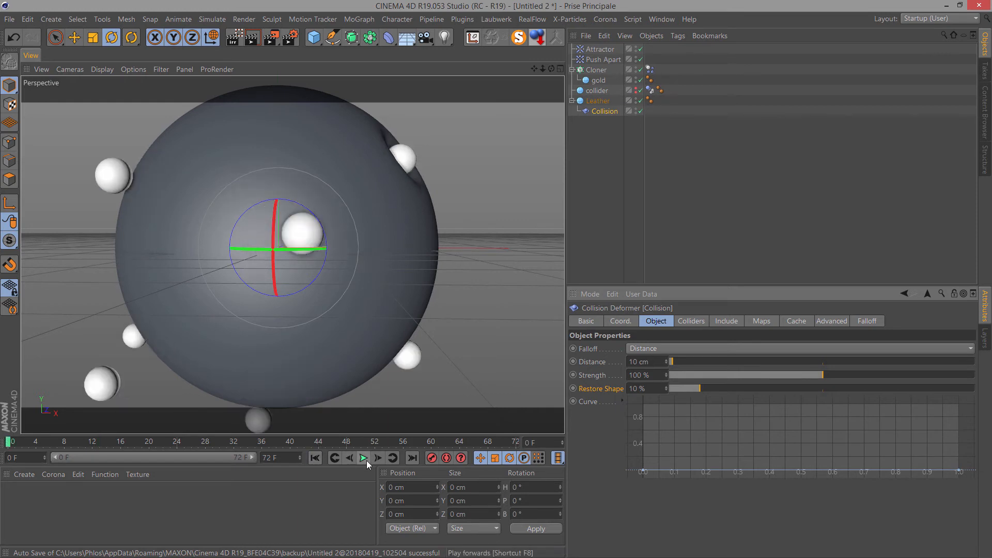
click(365, 459)
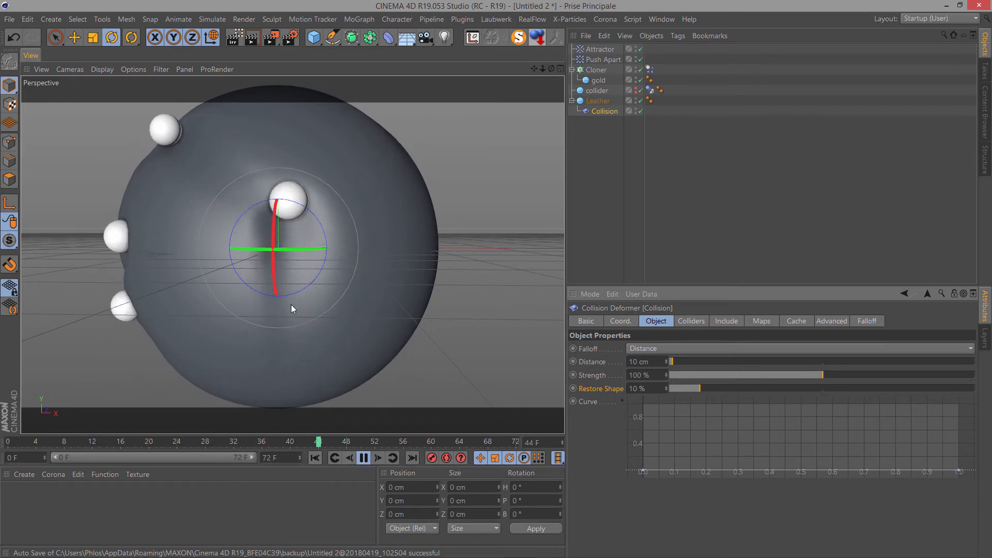
click(365, 459)
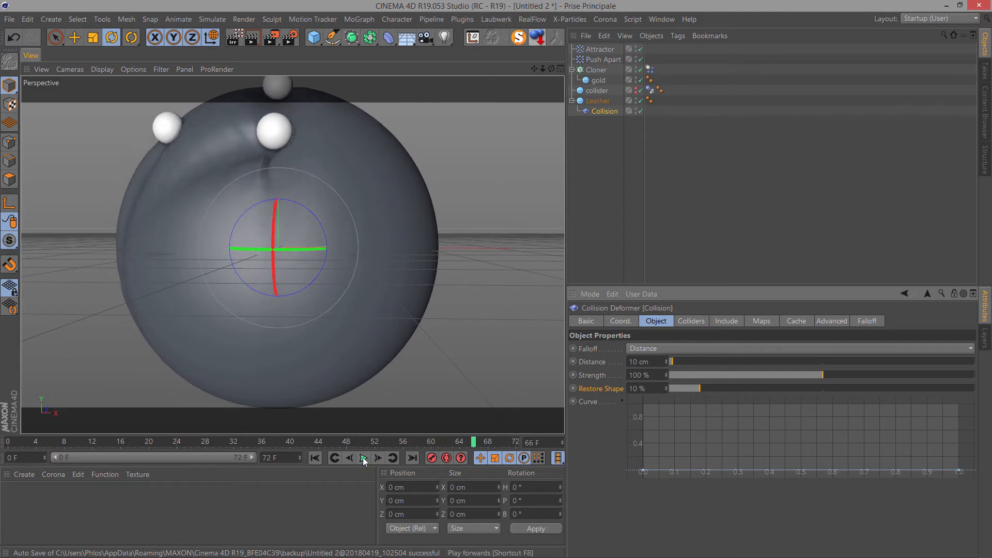
- Try a Restore Shape value of 1 % on the Collision deformer and replay the simulation from the start
drag(578, 398, 558, 395)
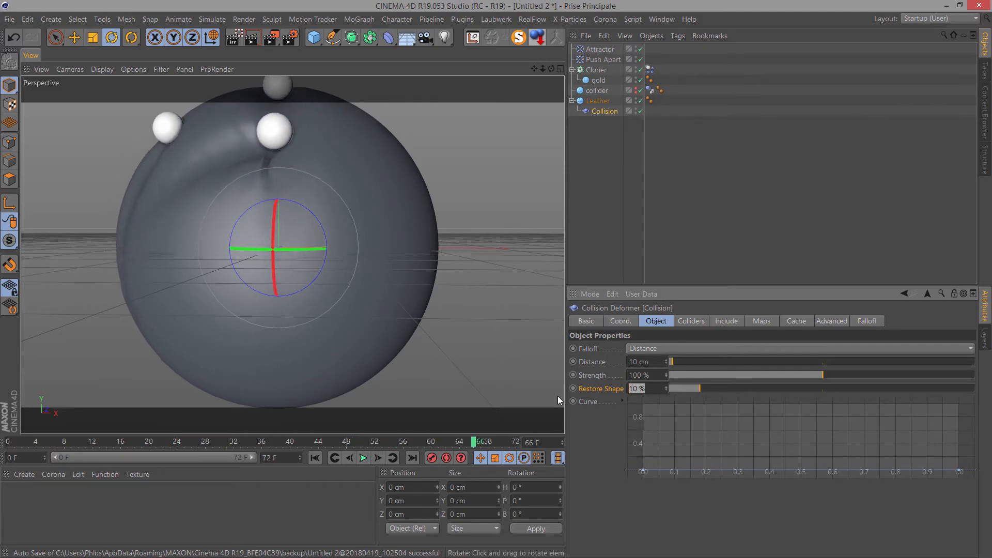
text(1)
click(316, 458)
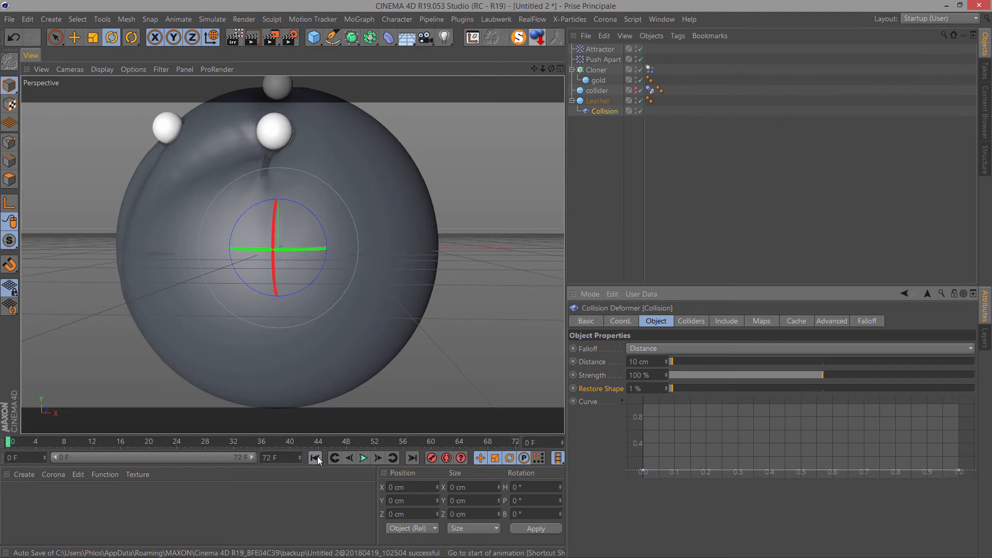
click(364, 458)
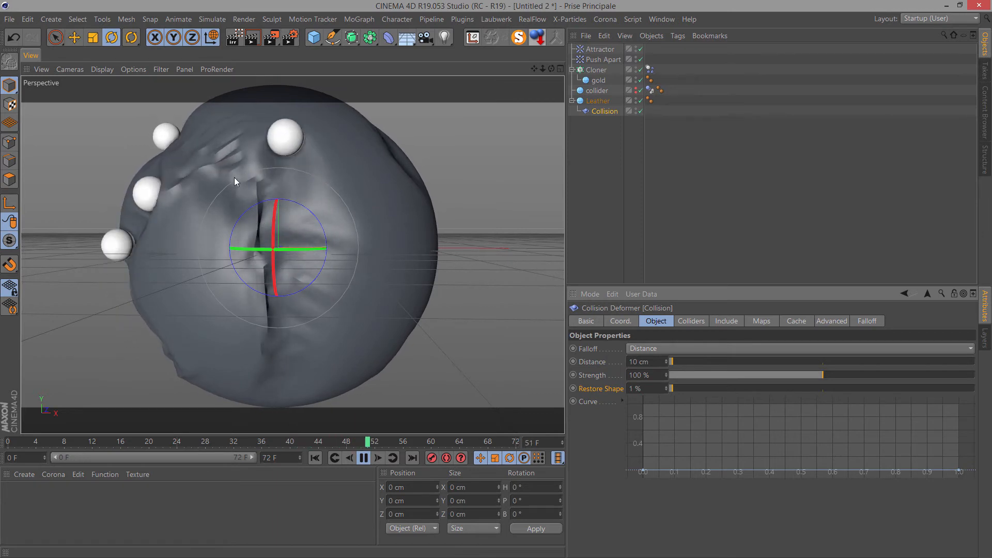
click(365, 459)
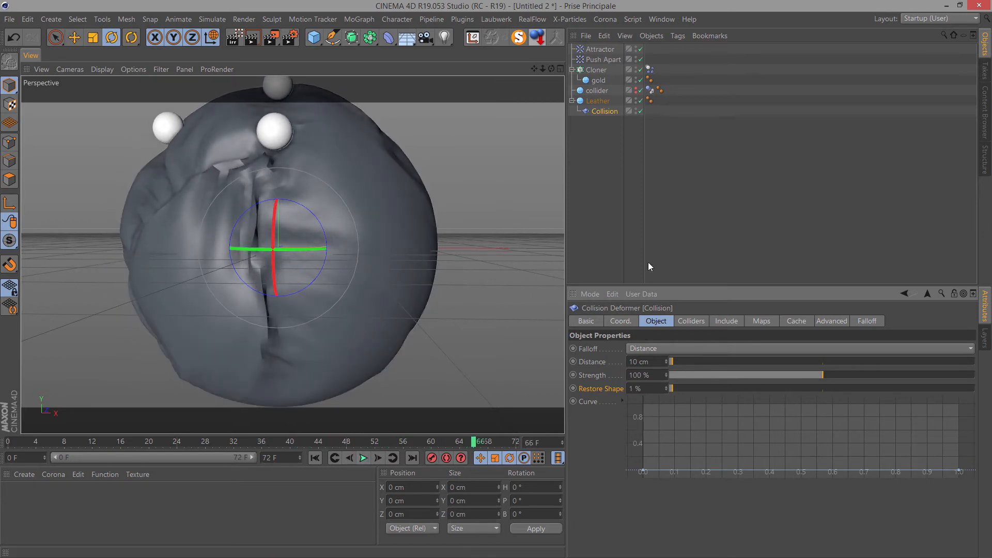
- Try 200 segments on the Leather sphere and replay the simulation from the first frame
click(599, 101)
click(644, 363)
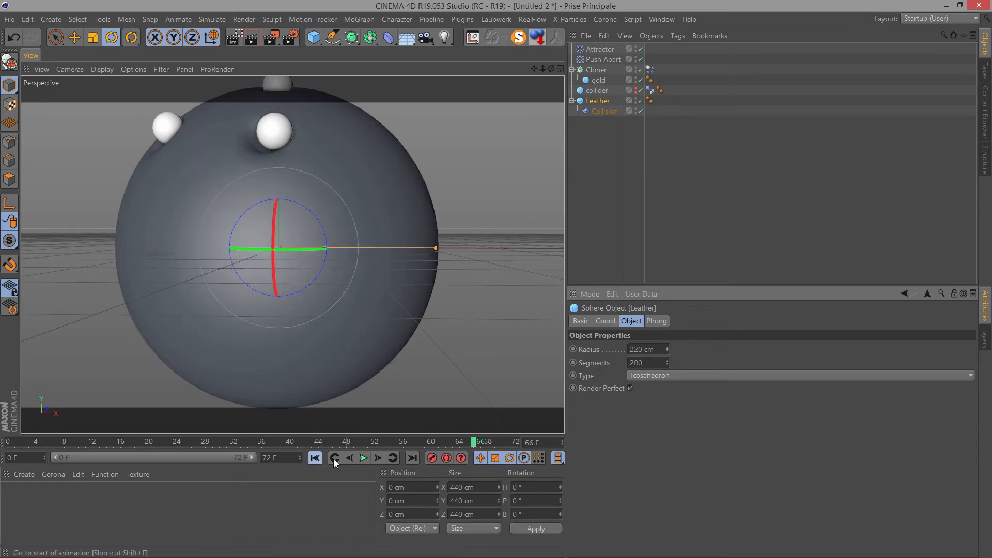
click(315, 458)
click(364, 458)
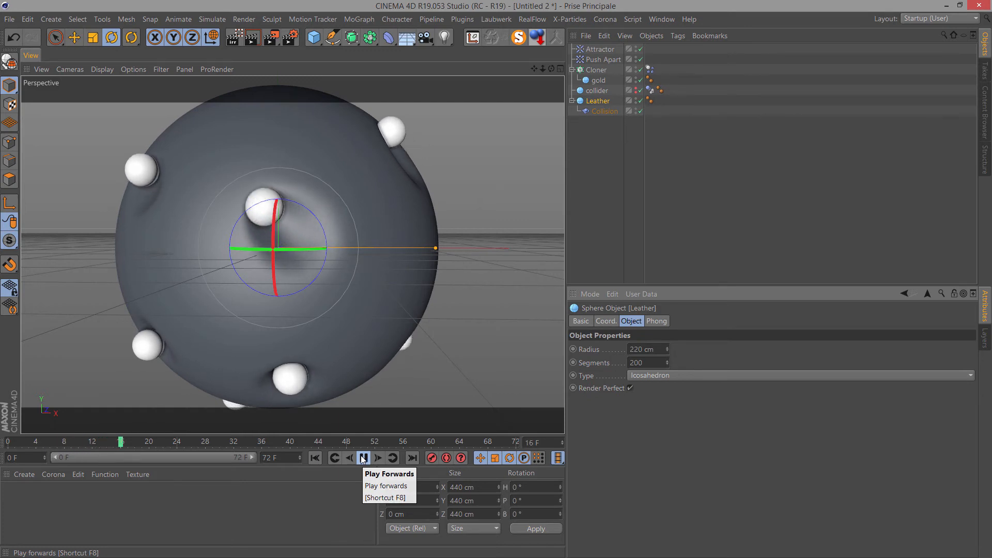
click(363, 458)
- Set the Leather sphere's segments to 150
double_click(654, 363)
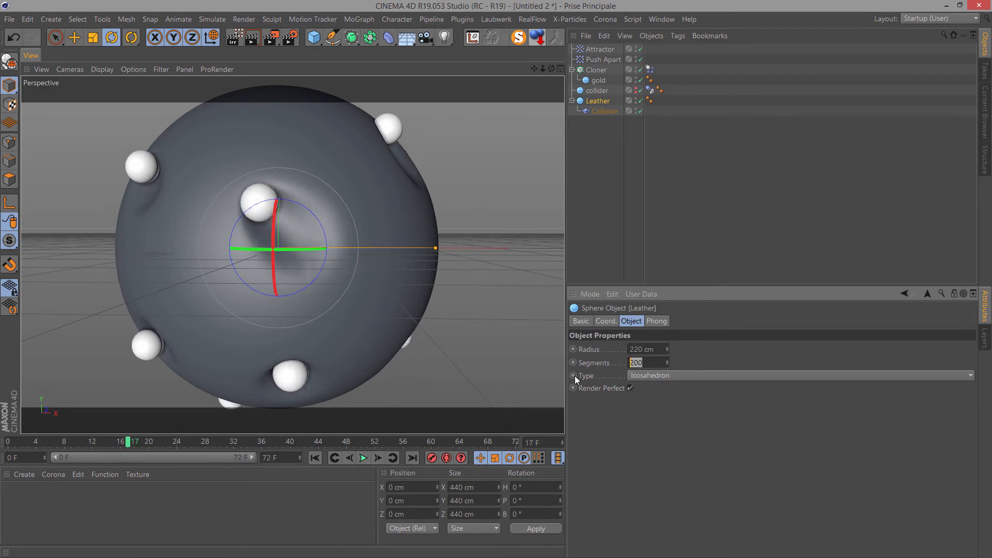
key(Return)
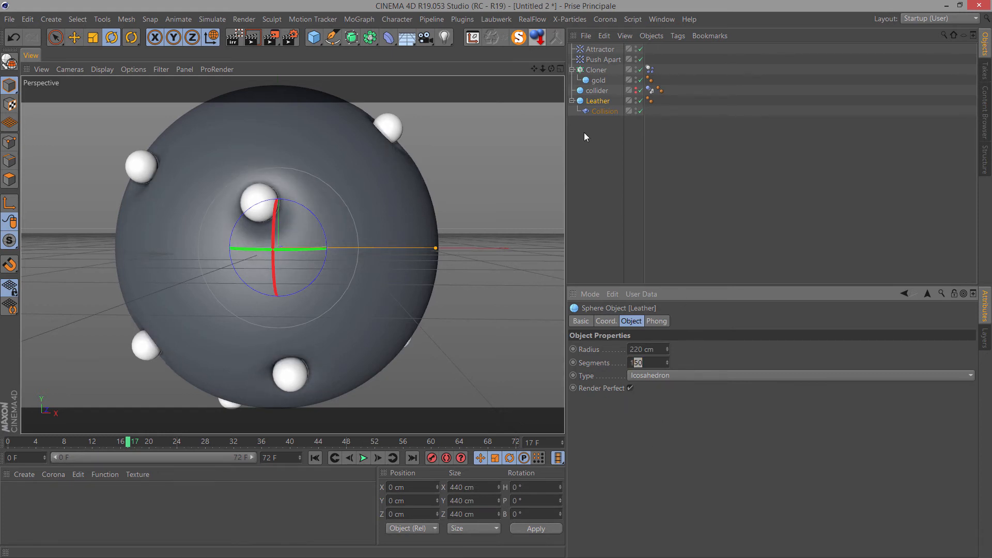
- Set the Collision deformer's Restore Shape to 15 % and Strength to 200 %, and replay the simulation from the first frame
click(605, 111)
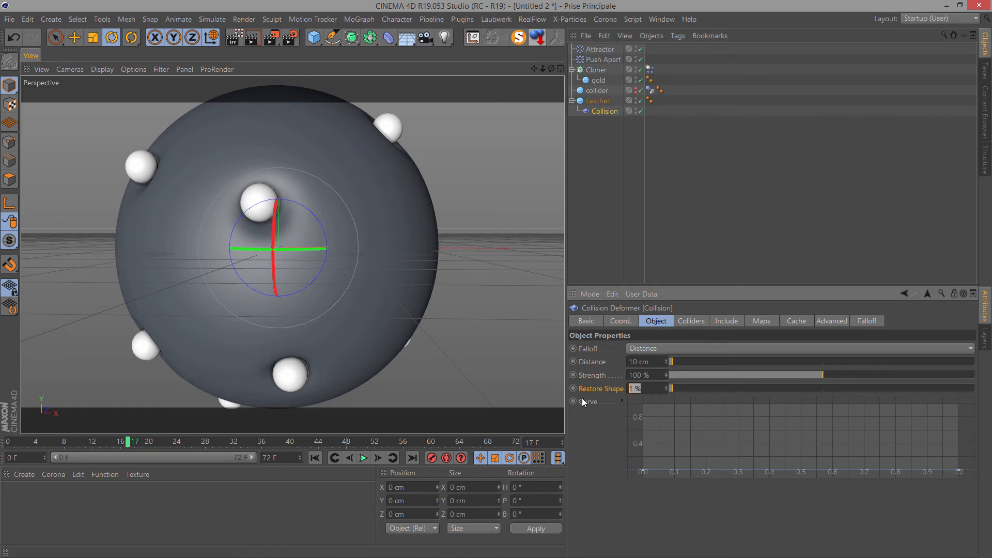
text(15)
key(Return)
drag(812, 379, 990, 404)
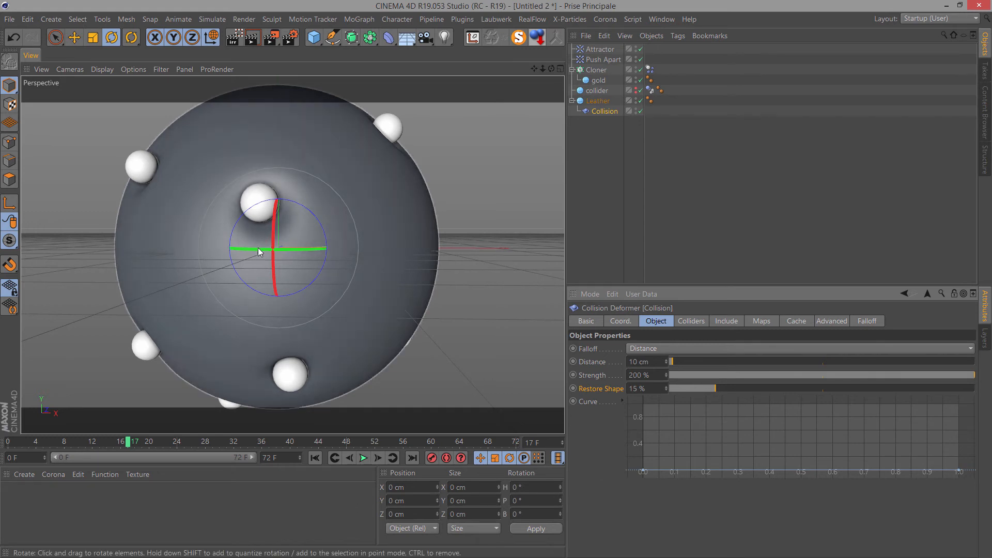
click(315, 458)
click(363, 458)
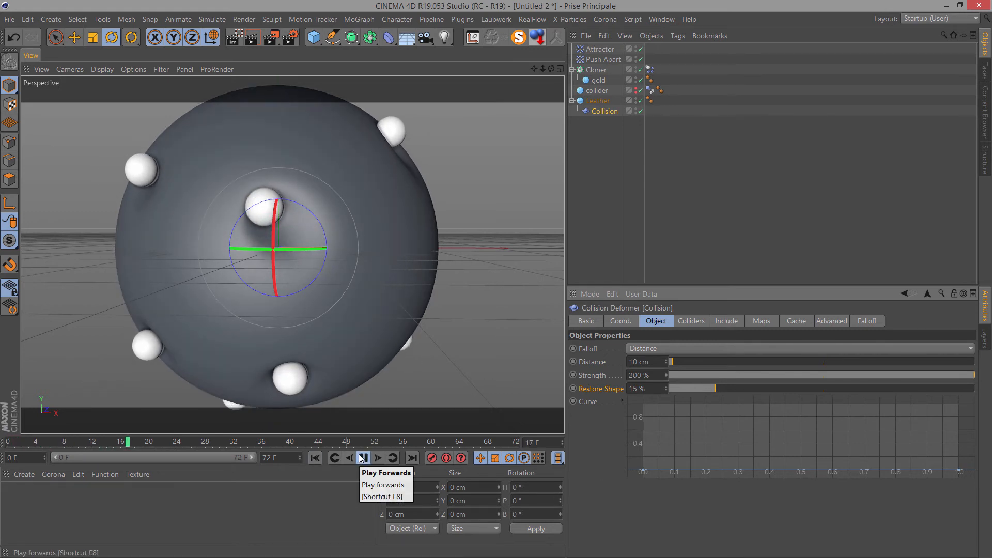
click(363, 458)
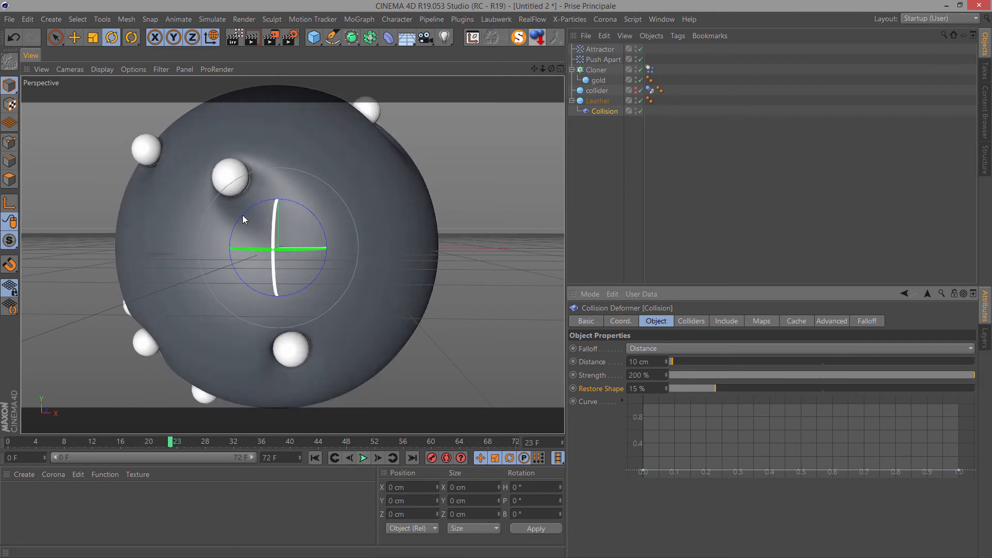
scroll(245, 212, up, 2)
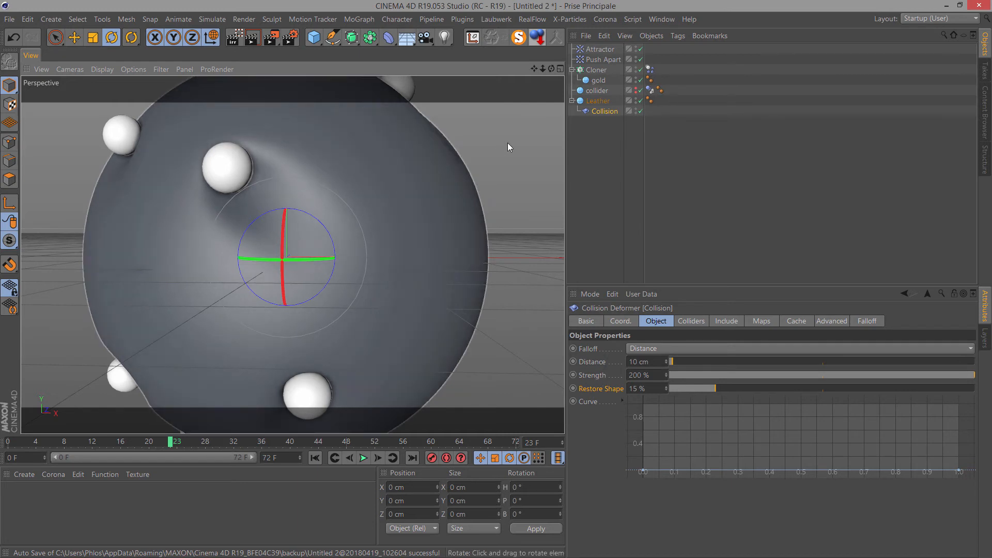
- Try a radius of 240 cm on the Leather sphere and replay the simulation from the first frame
click(595, 101)
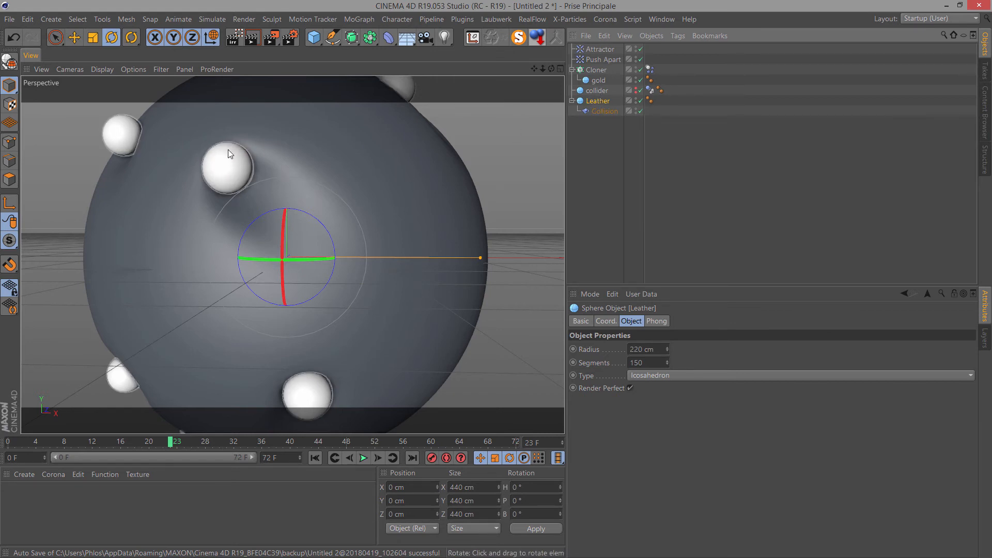
click(658, 351)
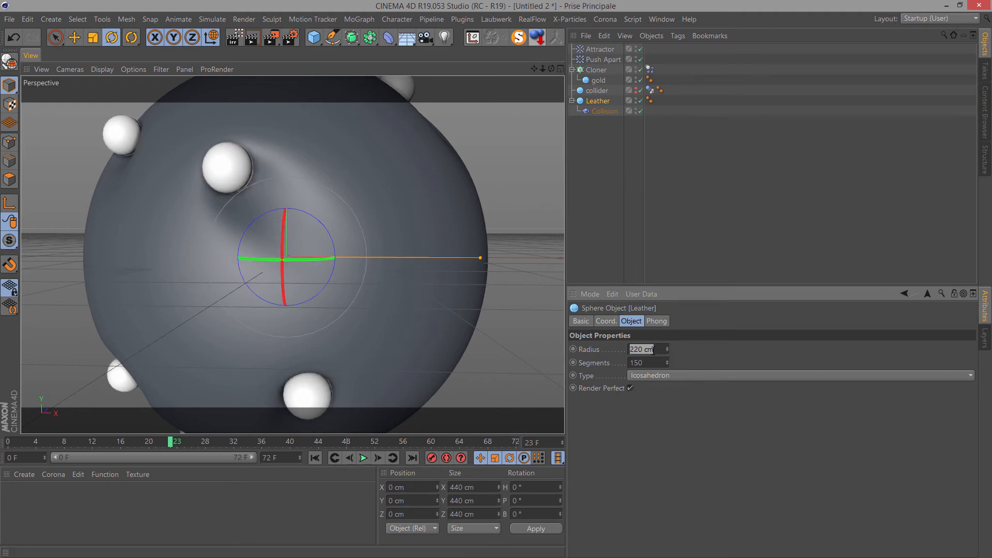
text(240)
key(Return)
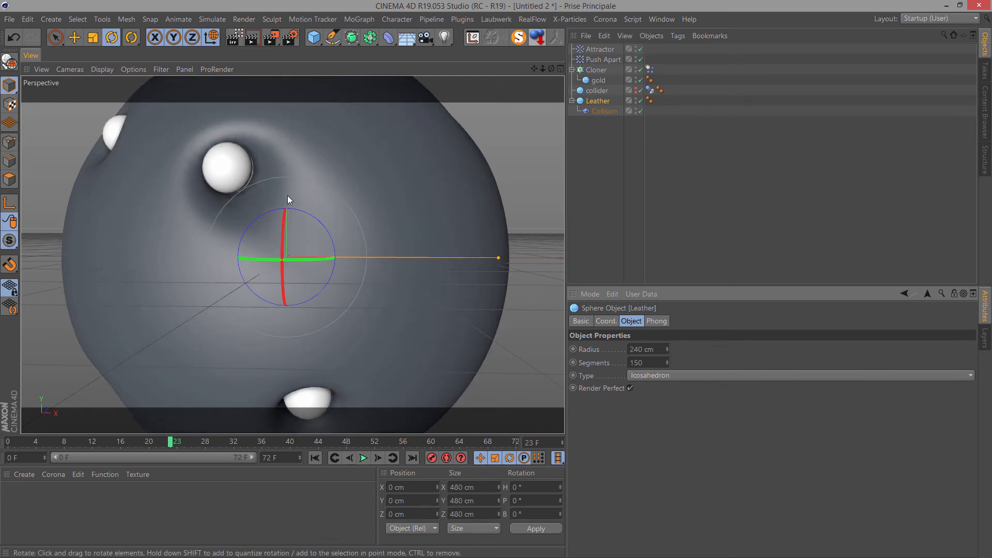
click(315, 458)
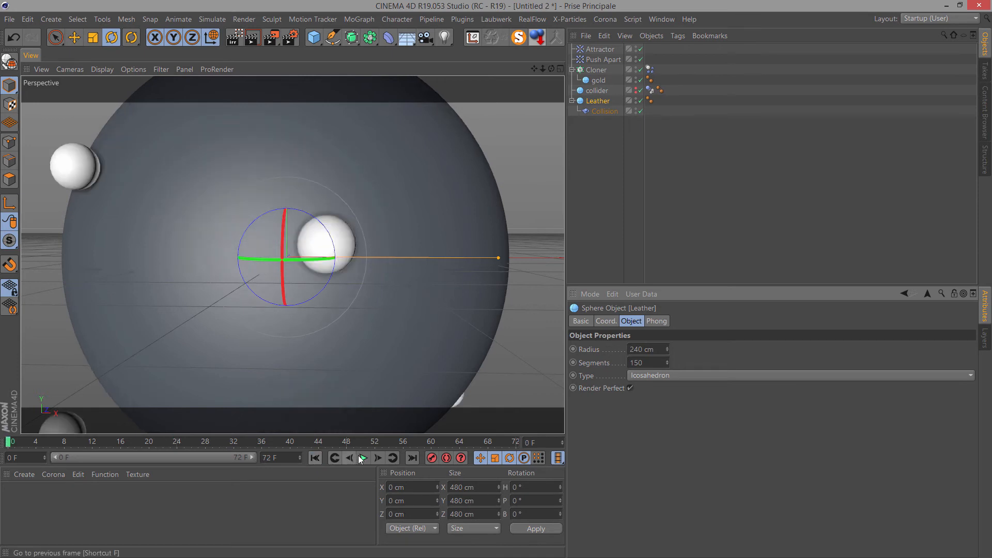
click(363, 458)
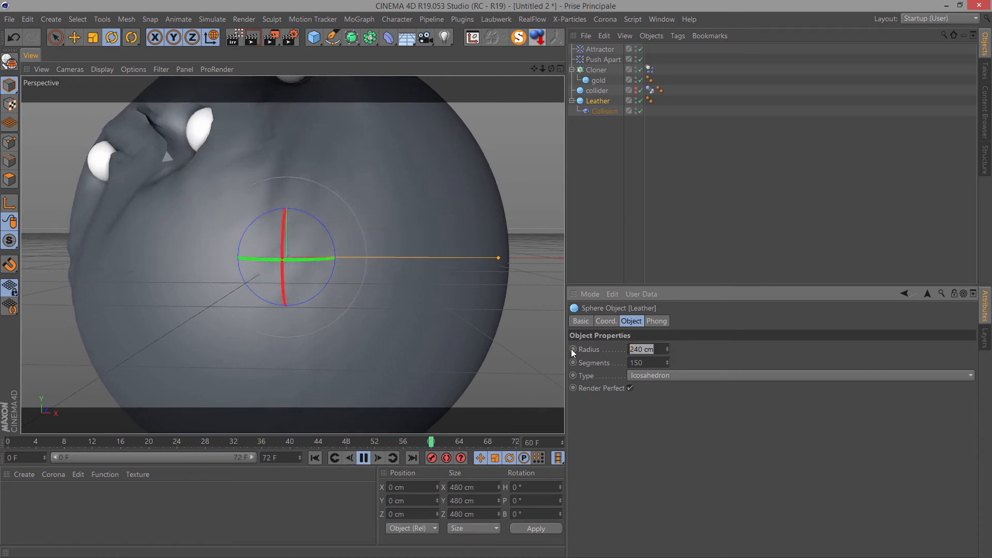
- Set the Leather sphere's radius to 225 cm and watch the whole sphere deform during playback
text(2250)
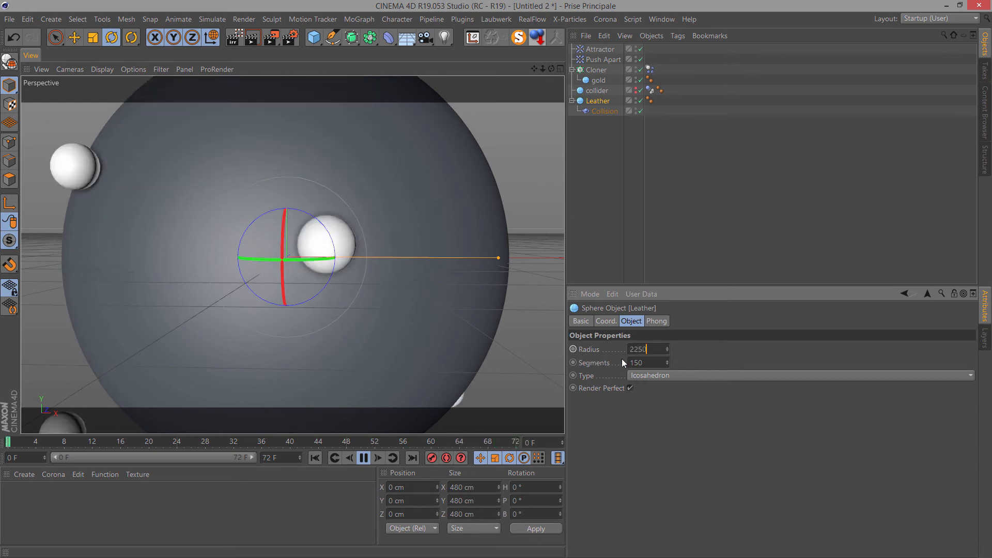
key(BackSpace)
key(Return)
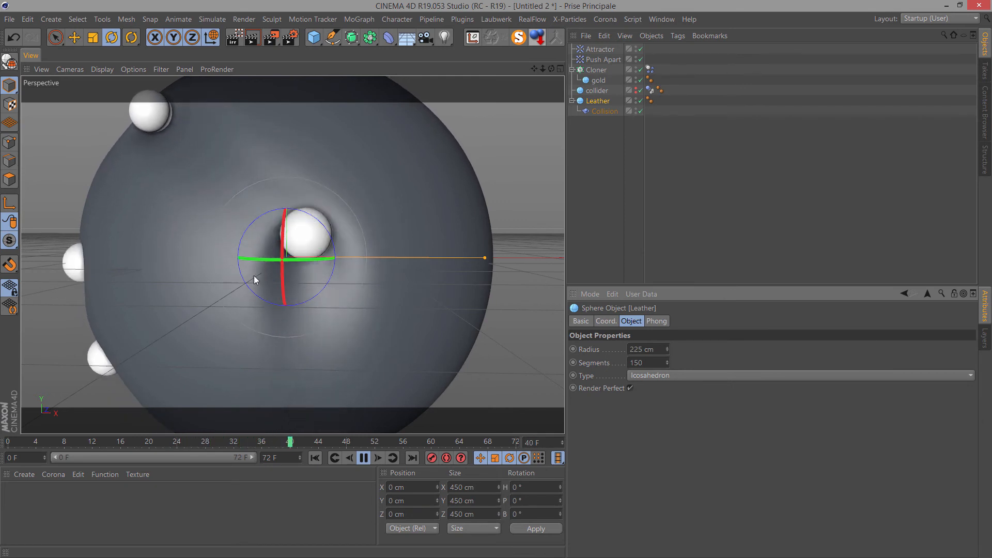
scroll(255, 275, down, 3)
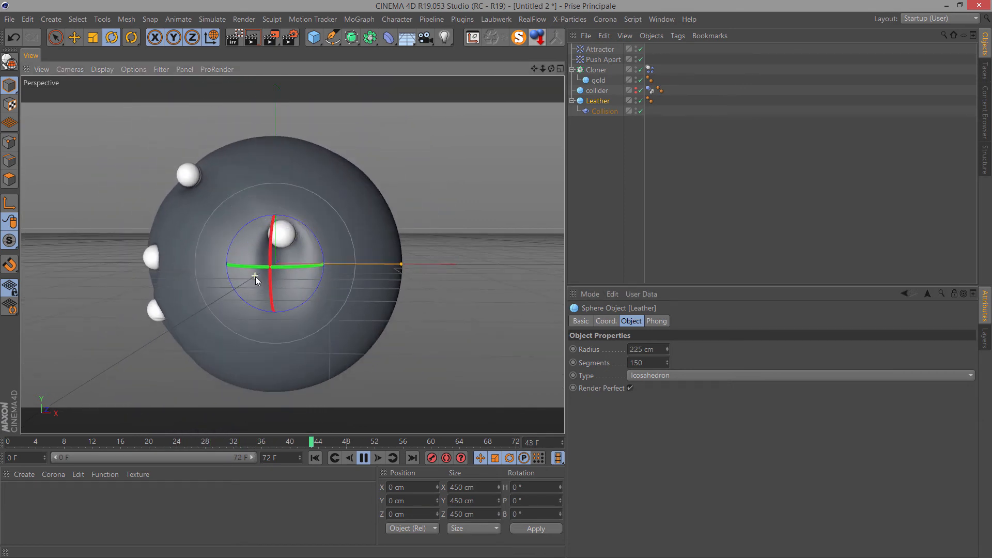
- Stop playback, set the animation's end to 200 frames and extend the preview range to the full length
click(363, 459)
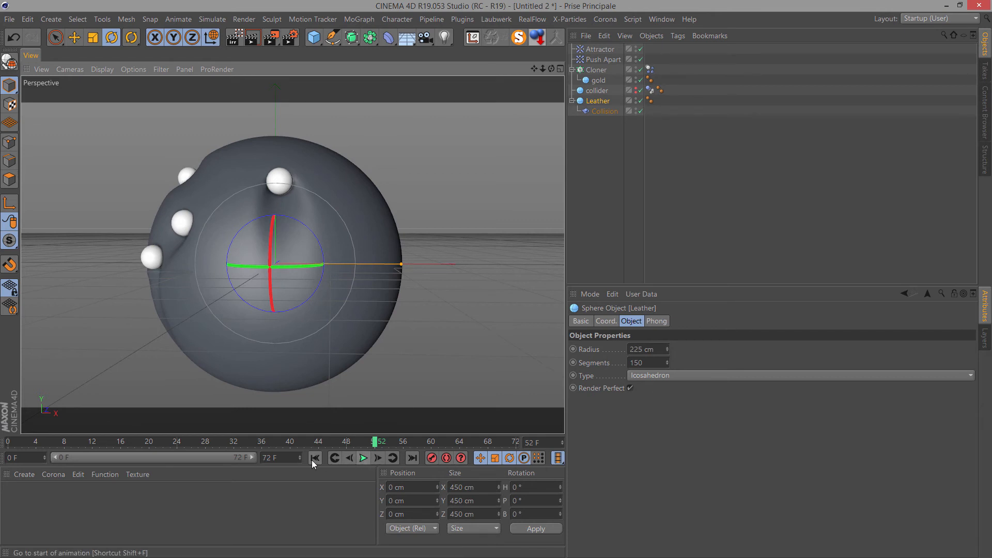
text(200)
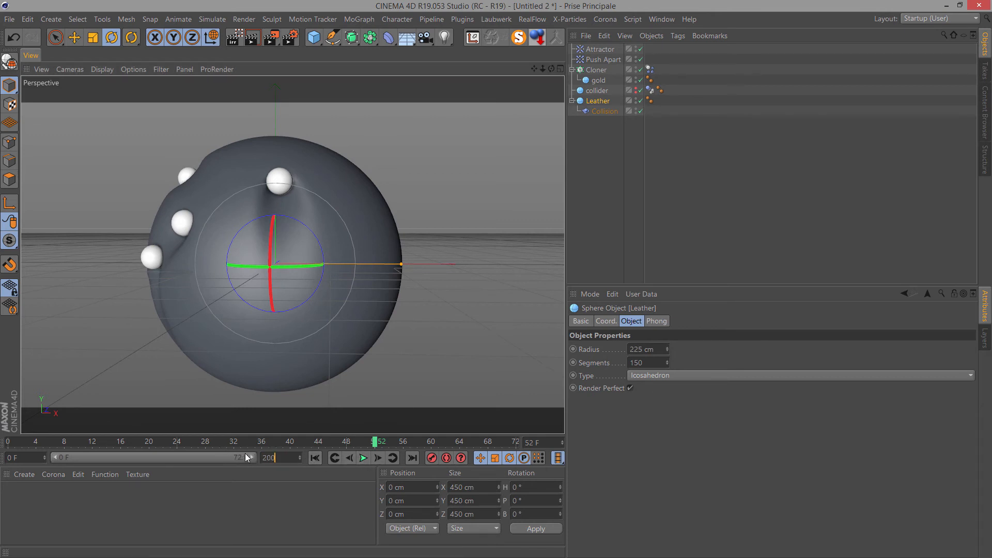
text(0)
key(BackSpace)
key(Return)
drag(123, 457, 311, 455)
- Replay the simulation from the first frame and examine the rolling spheres and dents from another side of the leather sphere
click(314, 458)
click(364, 458)
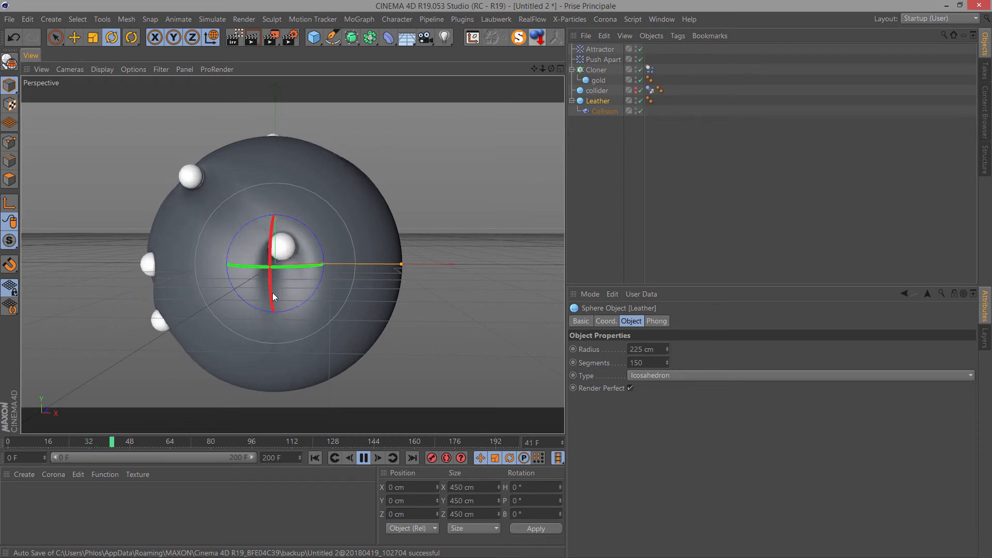
drag(551, 69, 498, 276)
scroll(135, 245, down, 4)
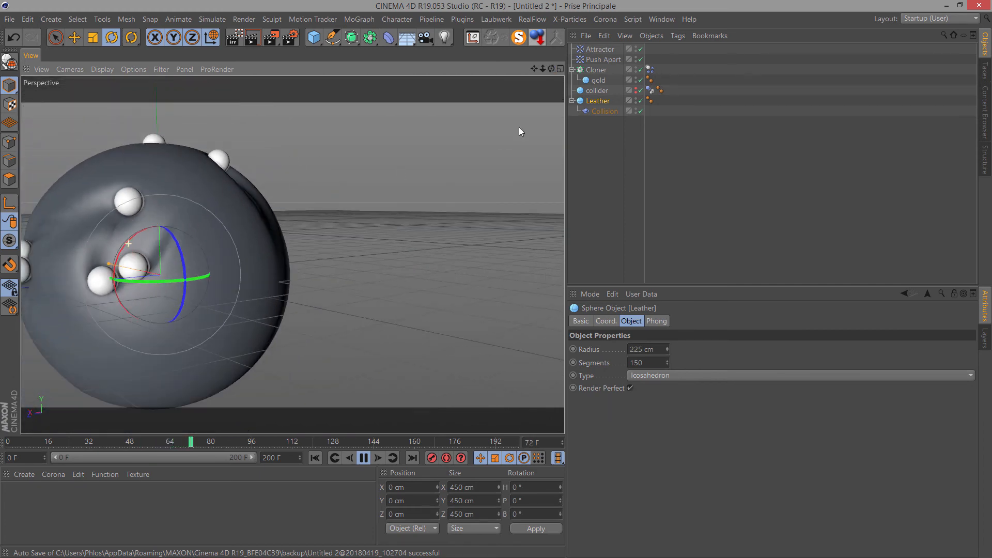
drag(541, 70, 501, 281)
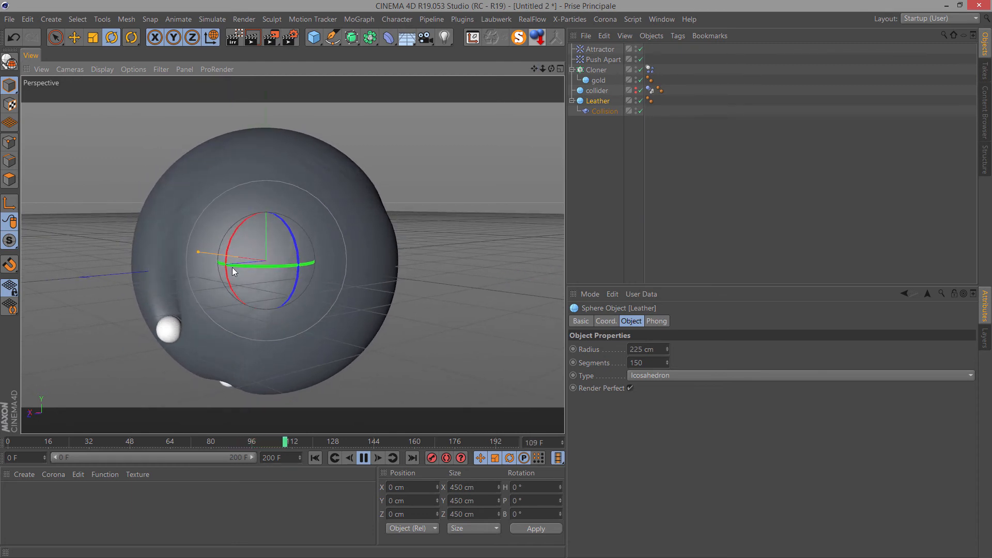
click(363, 457)
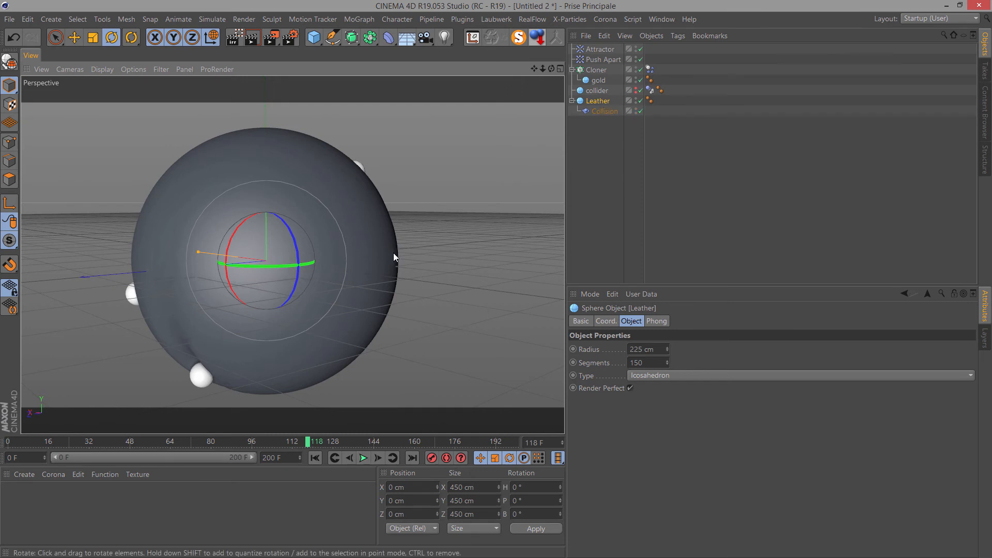
click(595, 70)
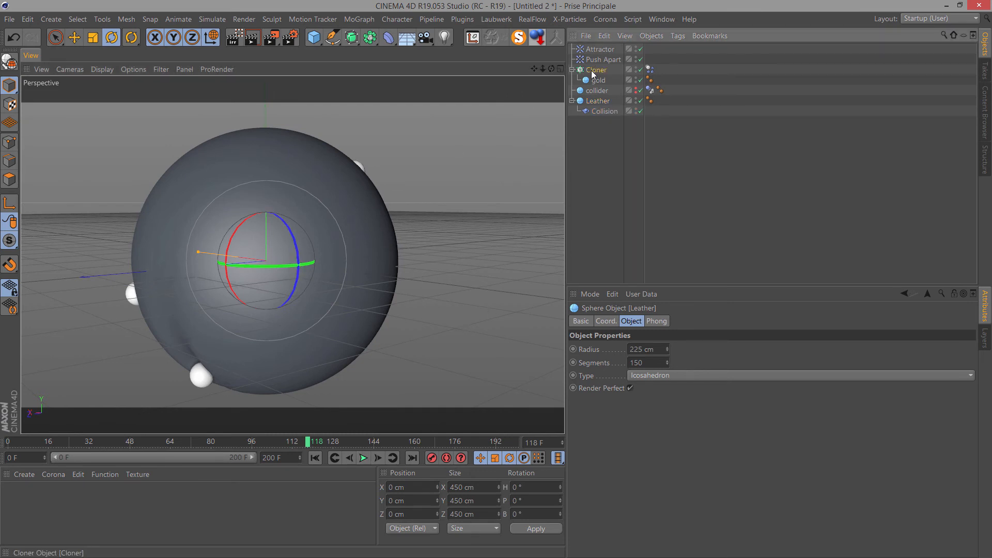
click(627, 490)
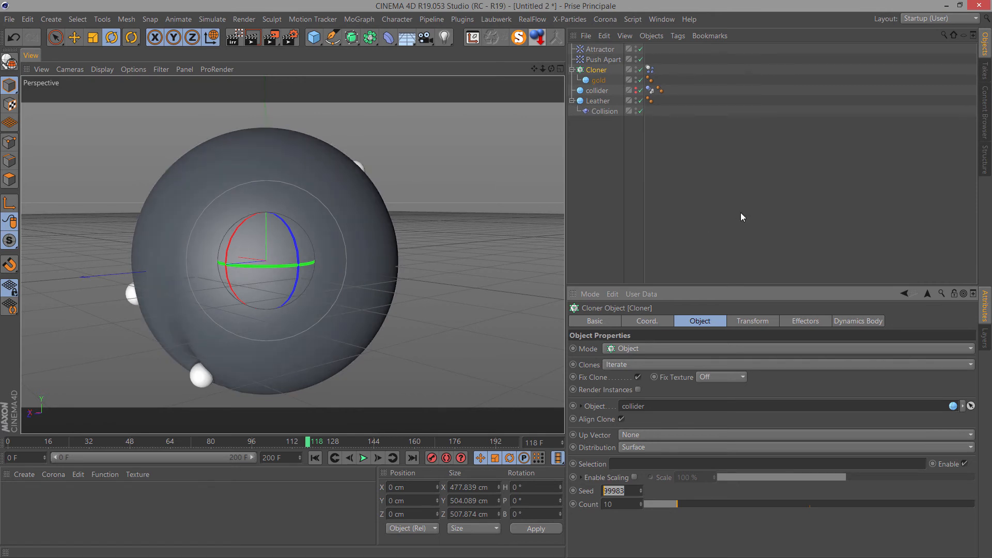
- Search the preset library for "gold" and add the Gold - Metal material to the scene
click(985, 111)
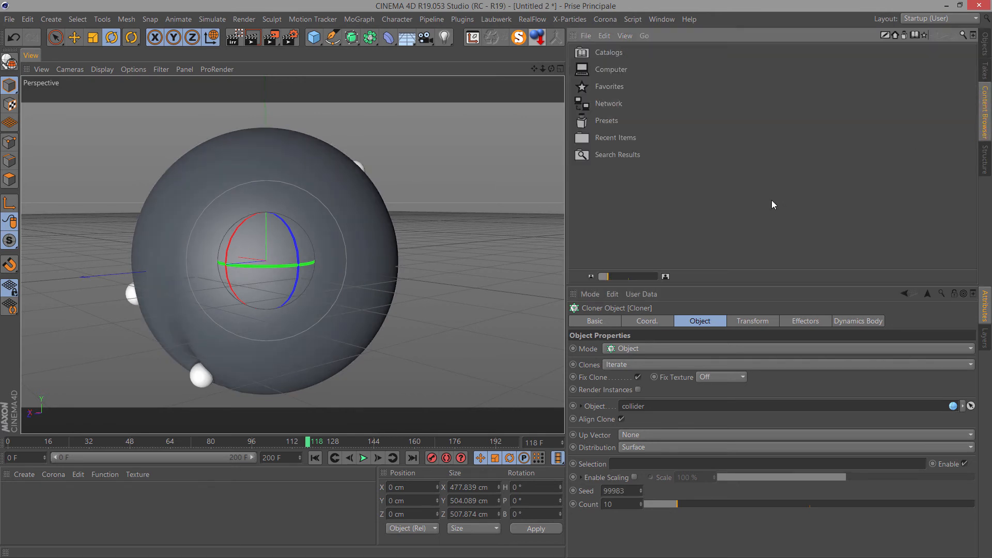
click(966, 32)
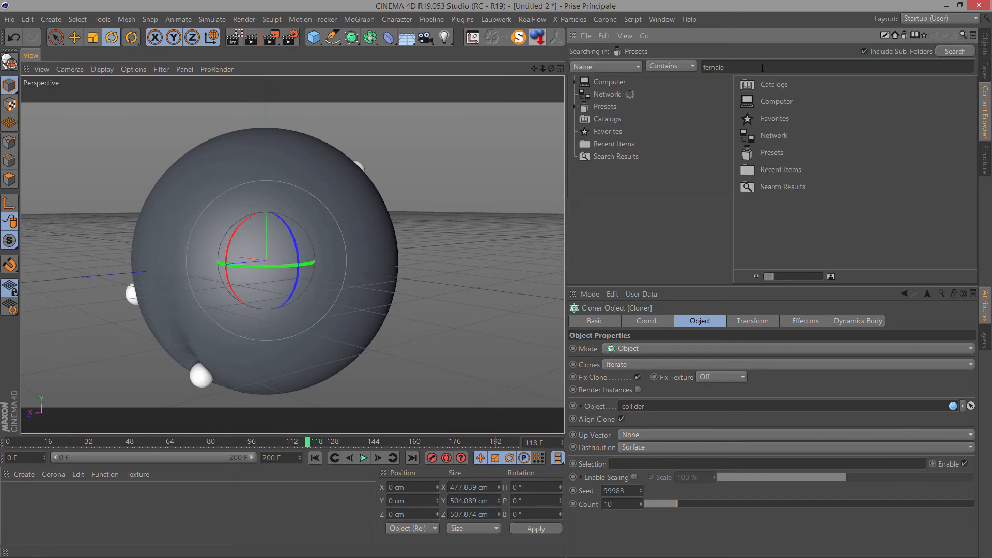
drag(726, 67, 618, 65)
text(gold)
key(Return)
click(761, 188)
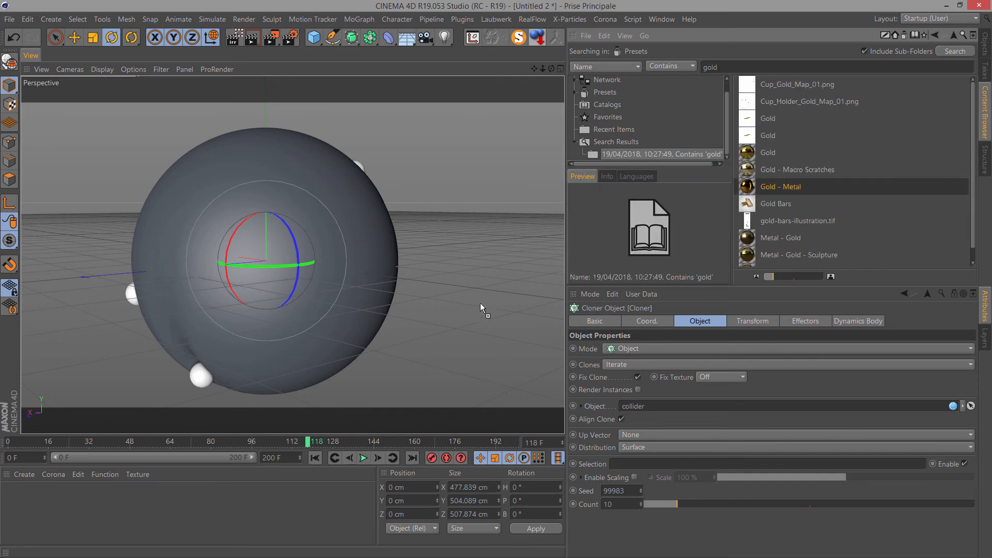
drag(114, 495, 85, 514)
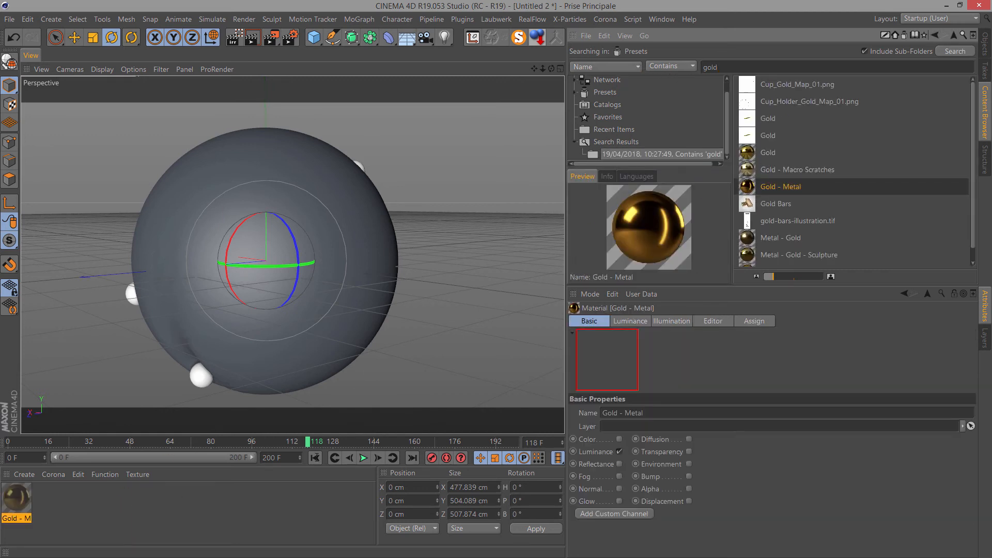
- Search the preset library for "leather" and add the Leather 03 material to the scene
double_click(747, 67)
key(BackSpace)
text(lea)
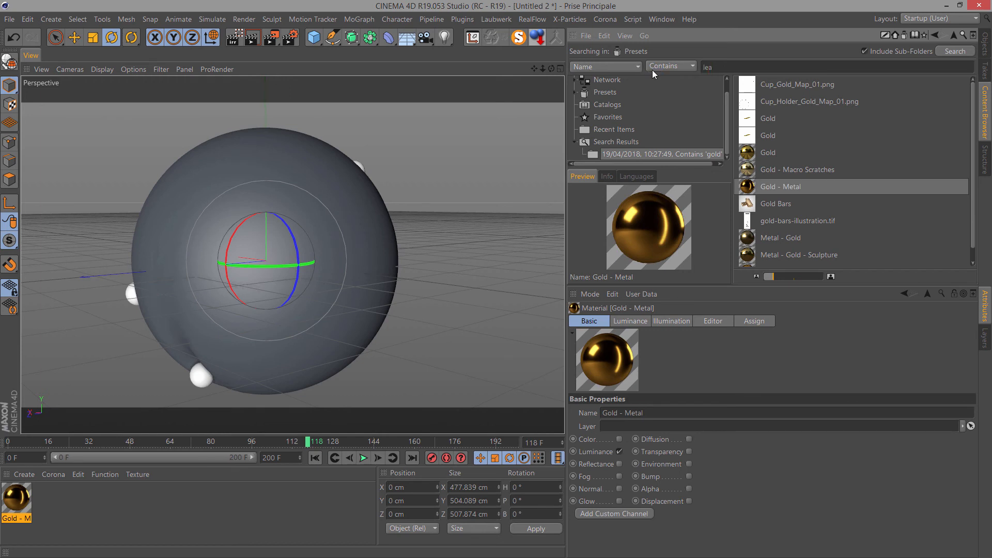
text(ther)
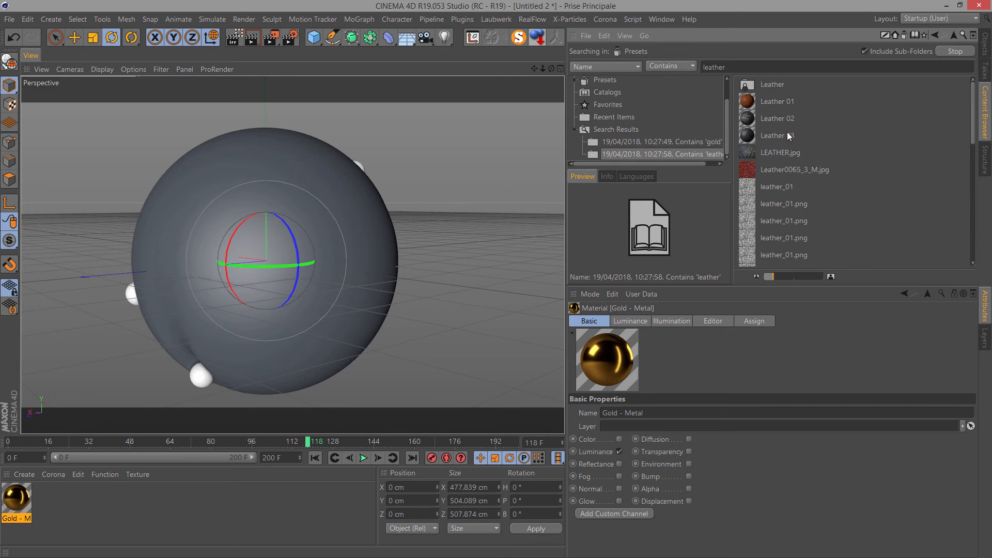
click(769, 136)
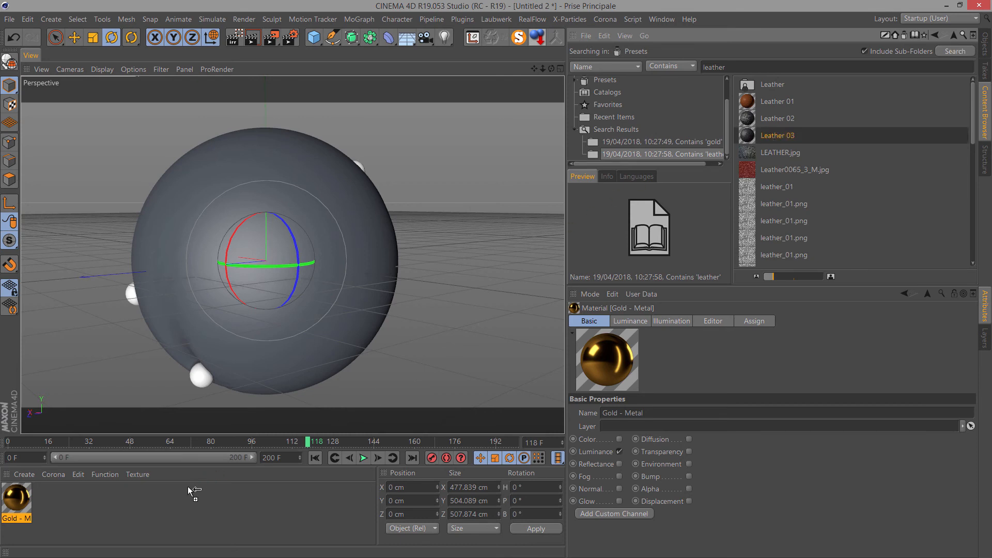
drag(194, 491, 175, 505)
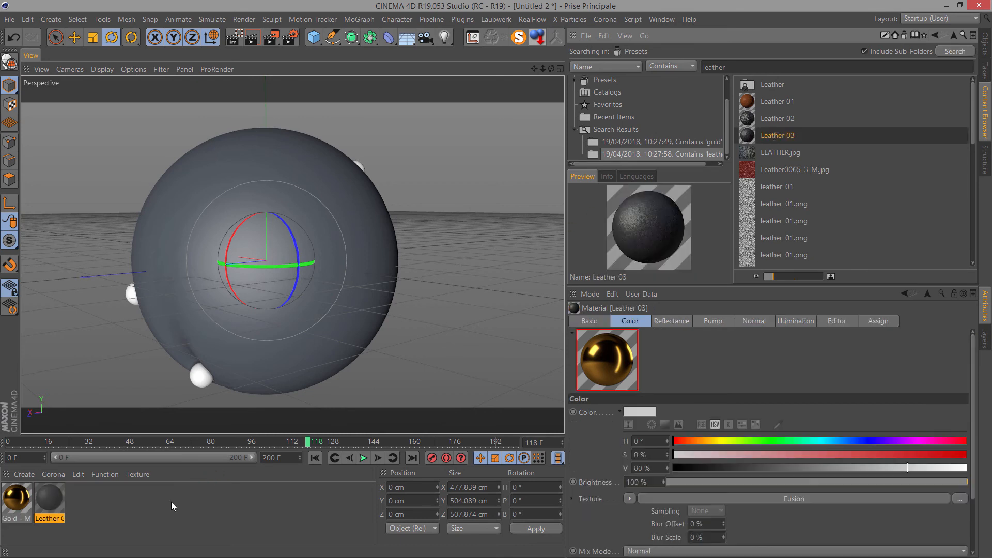
- Apply the Leather 03 material to the Leather sphere and the Gold - Metal material to the Cloner
click(985, 41)
drag(49, 498, 484, 283)
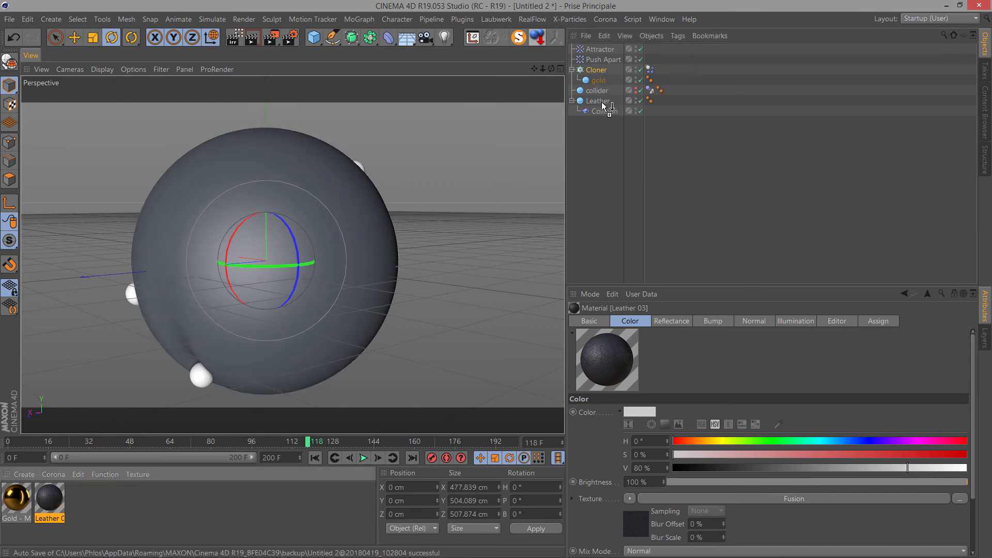
drag(604, 106, 605, 105)
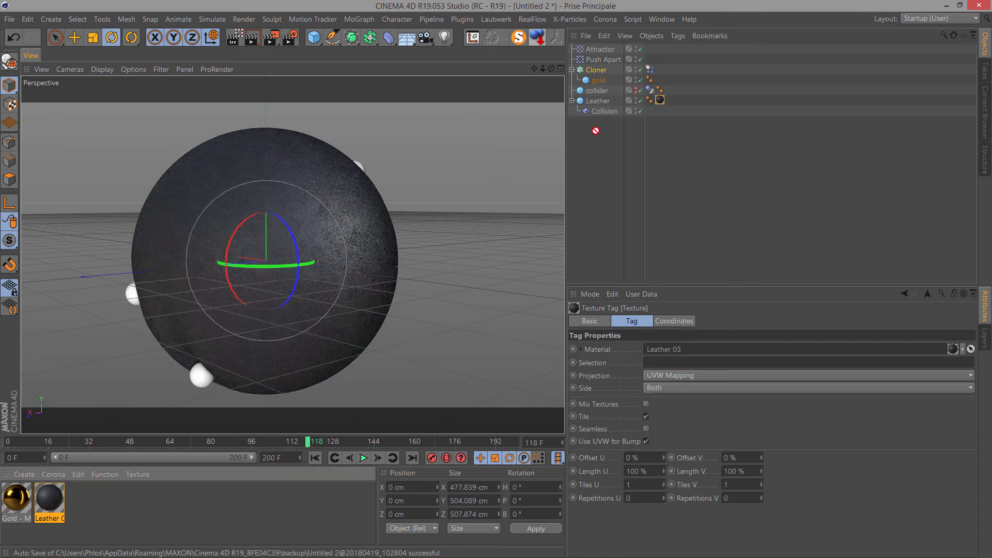
drag(599, 70, 600, 71)
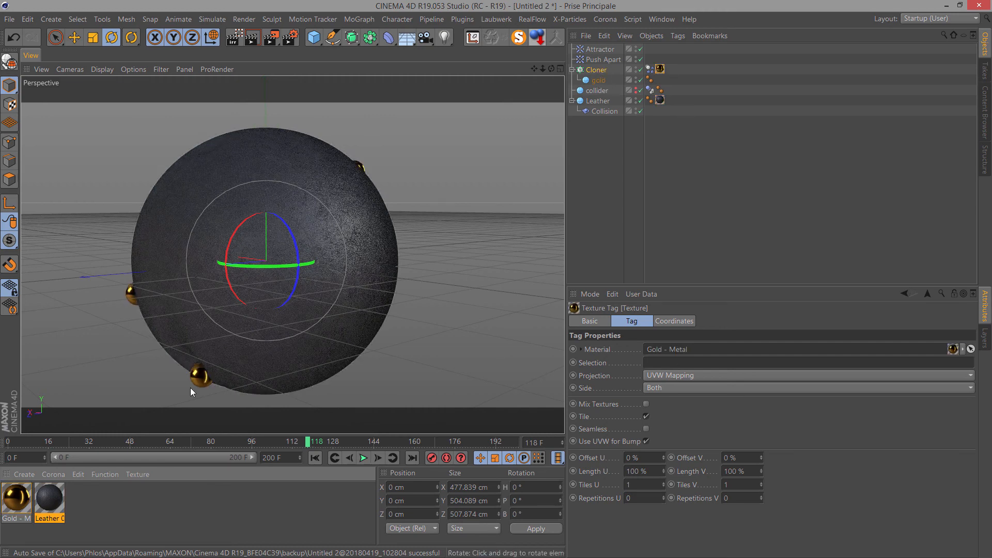
- Examine the gold and leather materials up close where a small sphere dents the surface, and on the whole sphere
scroll(190, 389, up, 5)
scroll(203, 369, up, 6)
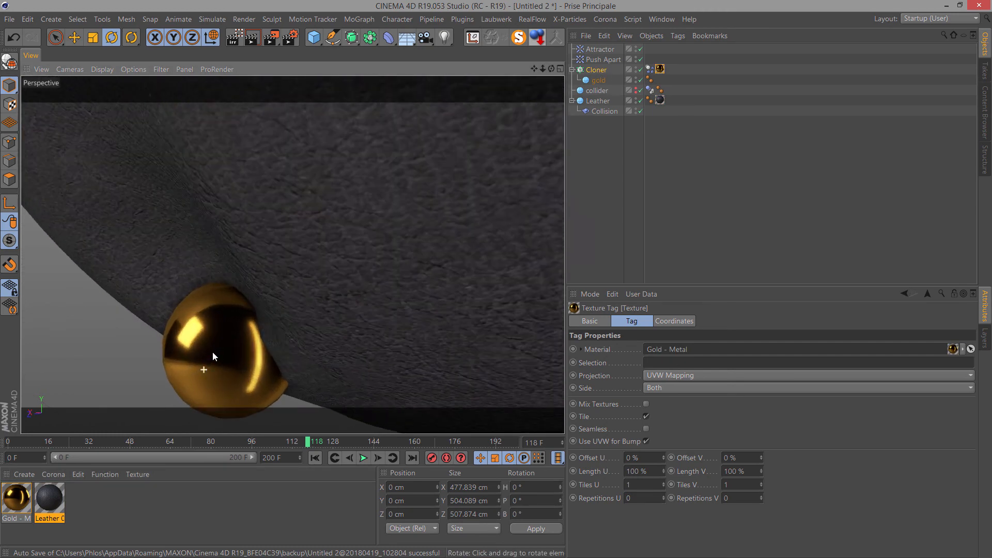
scroll(195, 246, down, 8)
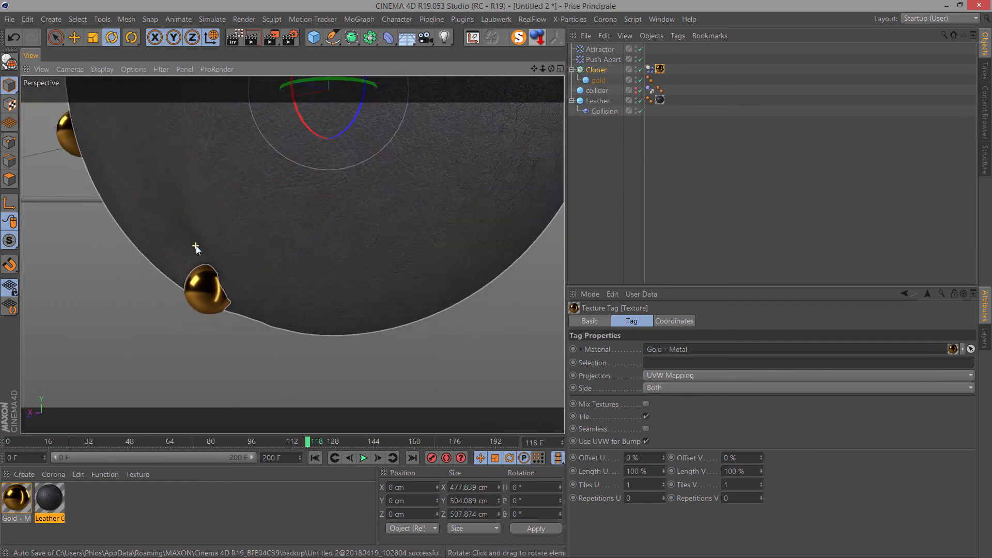
drag(536, 70, 495, 279)
scroll(359, 206, down, 1)
scroll(359, 207, down, 4)
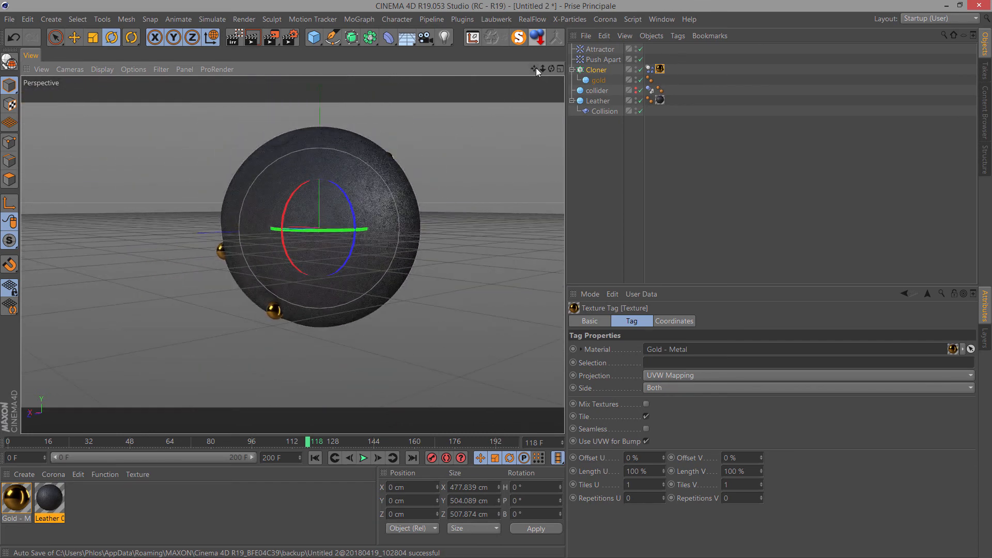
drag(536, 67, 490, 292)
- Add an area light and give it a Target tag with the Leather sphere as its target object
click(445, 39)
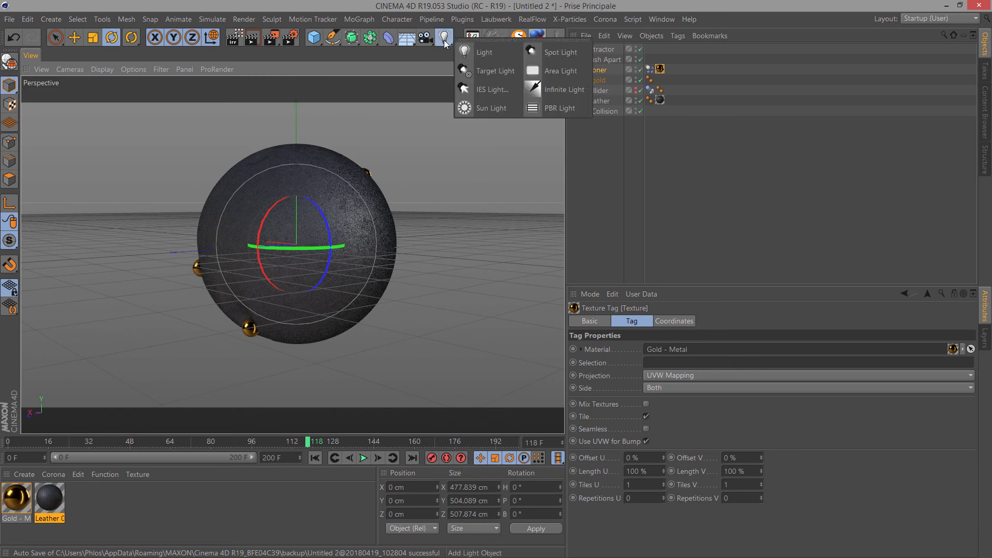
click(570, 72)
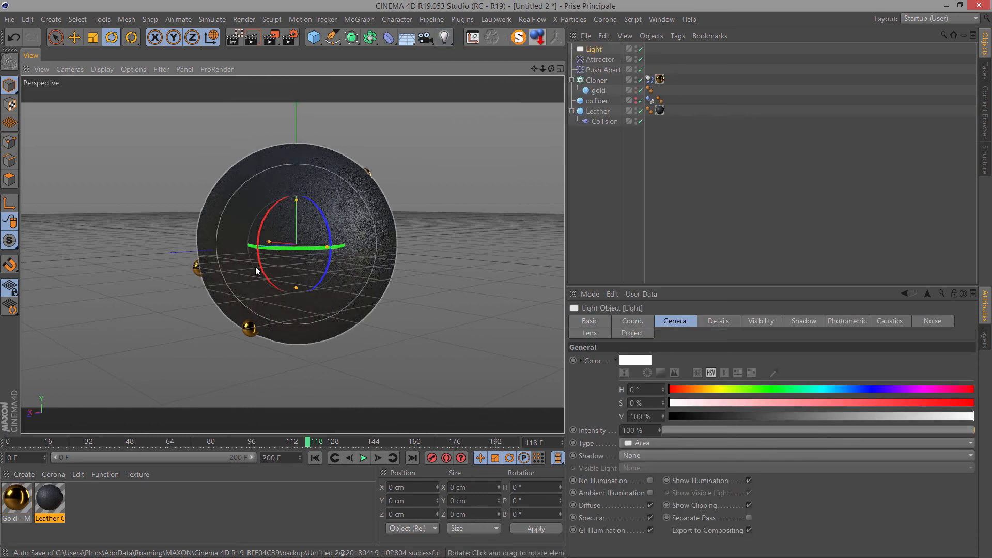
right_click(593, 49)
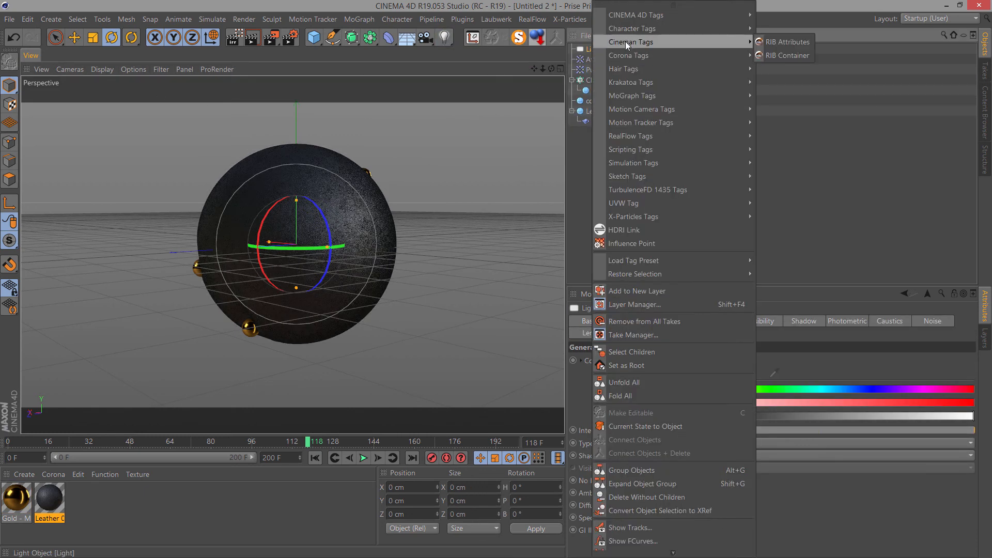
mouse_move(631, 36)
mouse_move(641, 15)
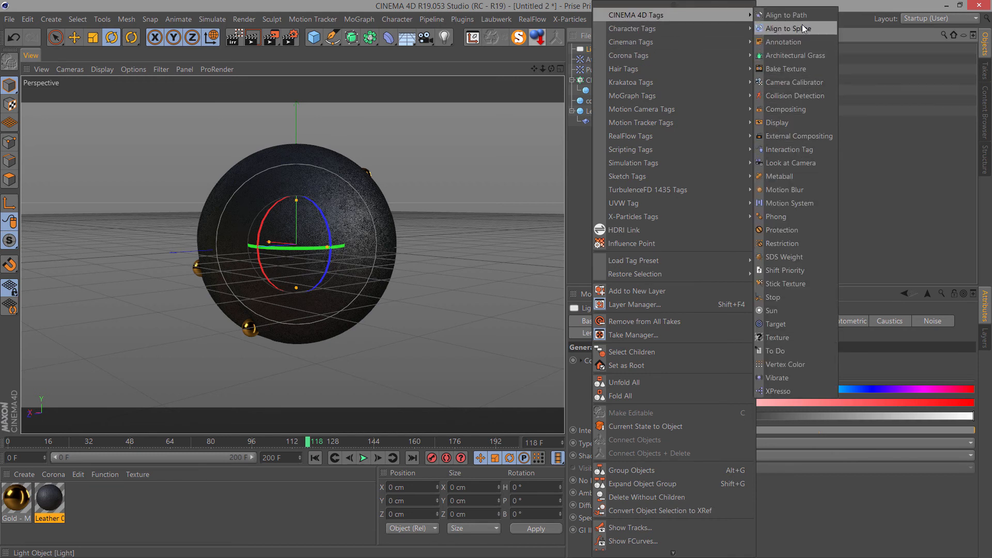
click(786, 323)
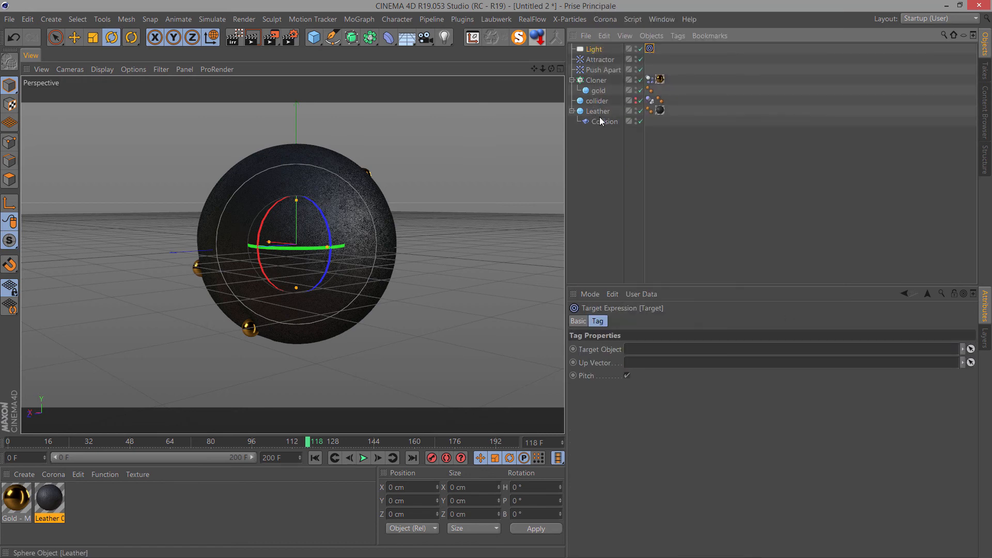
drag(597, 116, 596, 115)
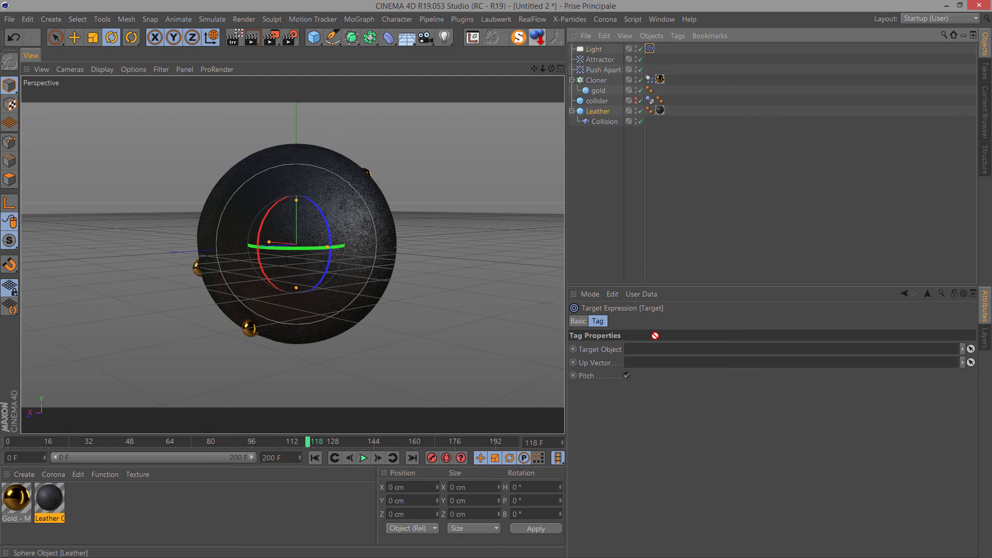
- Move the area light to about X -499, Y 277, Z -175 cm and tint it with hue 40° and saturation 20 %
click(74, 37)
drag(257, 244, 462, 265)
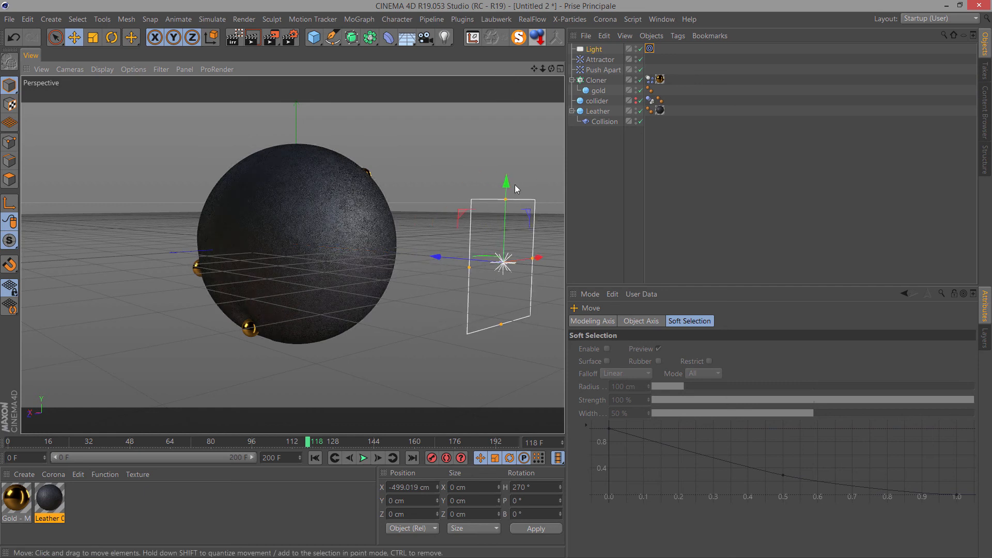
drag(506, 179, 506, 13)
scroll(449, 291, down, 2)
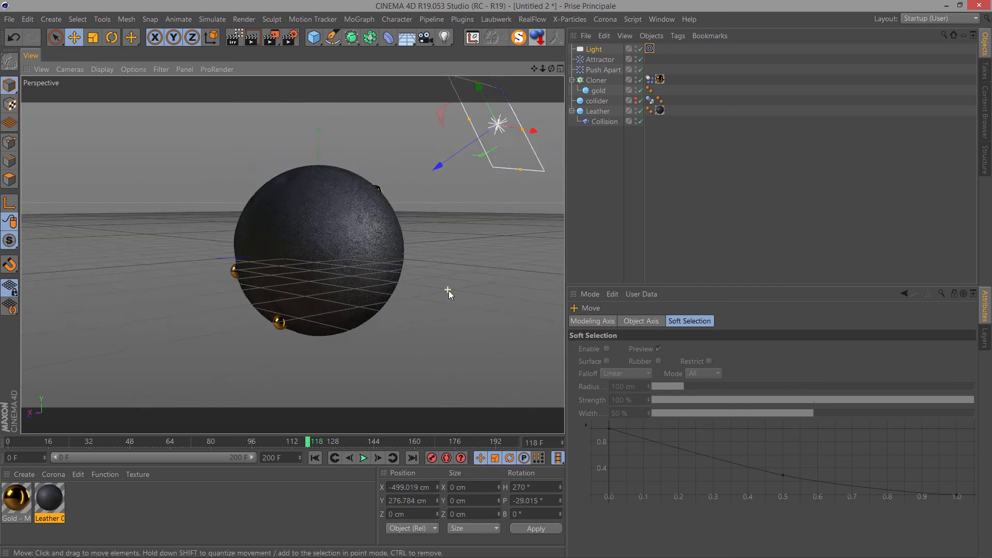
scroll(449, 291, down, 2)
drag(514, 169, 544, 170)
click(596, 49)
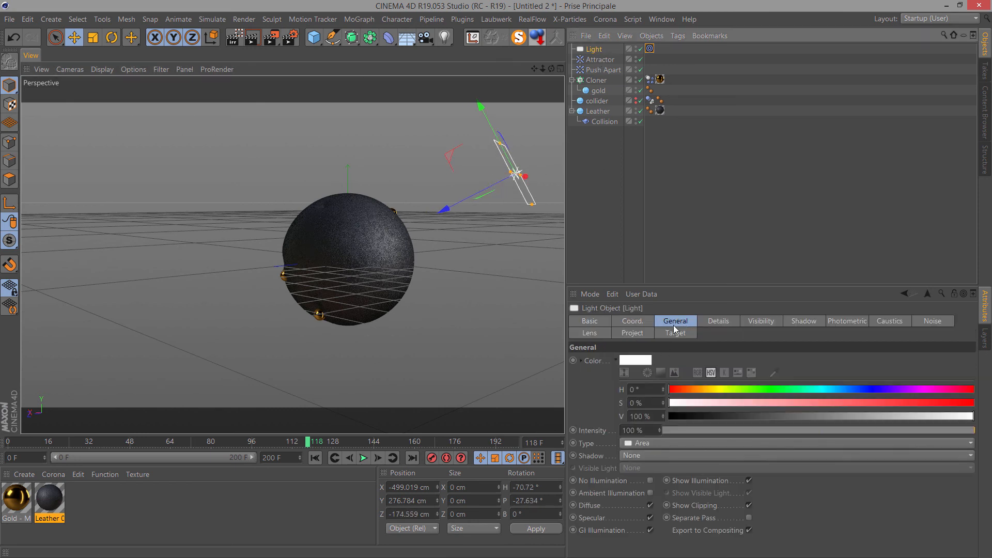
mouse_move(734, 390)
mouse_down()
mouse_move(748, 390)
mouse_move(700, 390)
mouse_move(731, 403)
mouse_up()
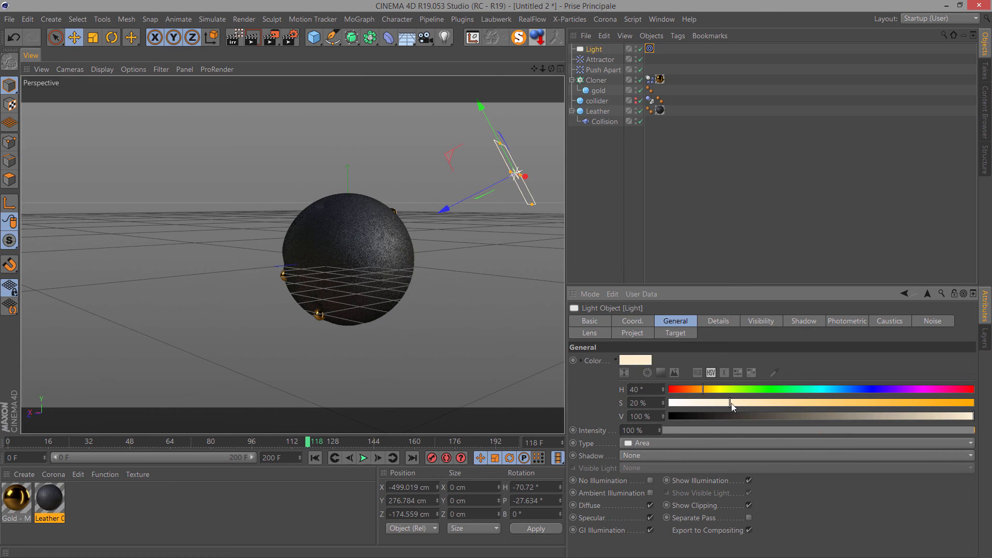
- Place a copy of the area light at about X -92, Y 147, Z 759 cm and set its color hue to 193°
ctrl+drag(531, 188, 287, 151)
click(72, 69)
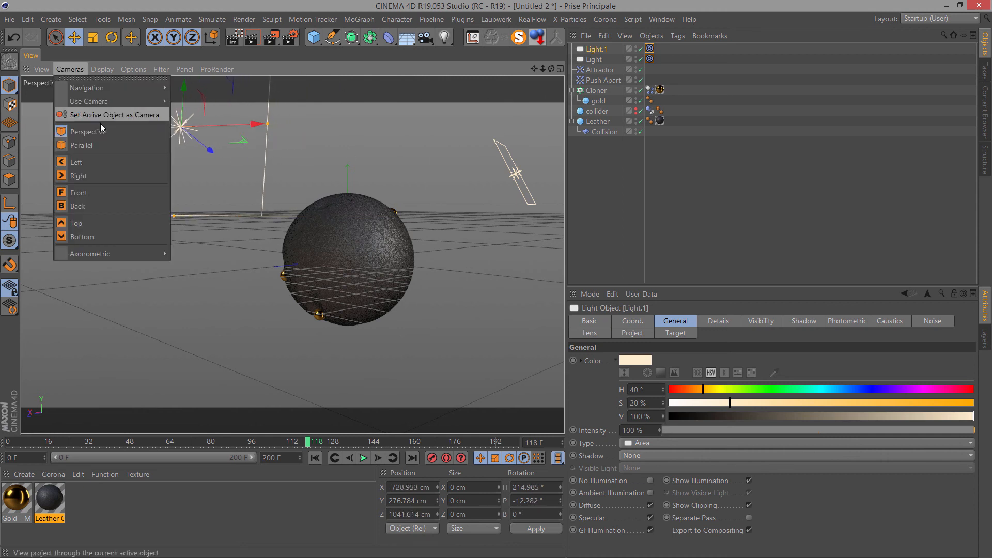
click(78, 223)
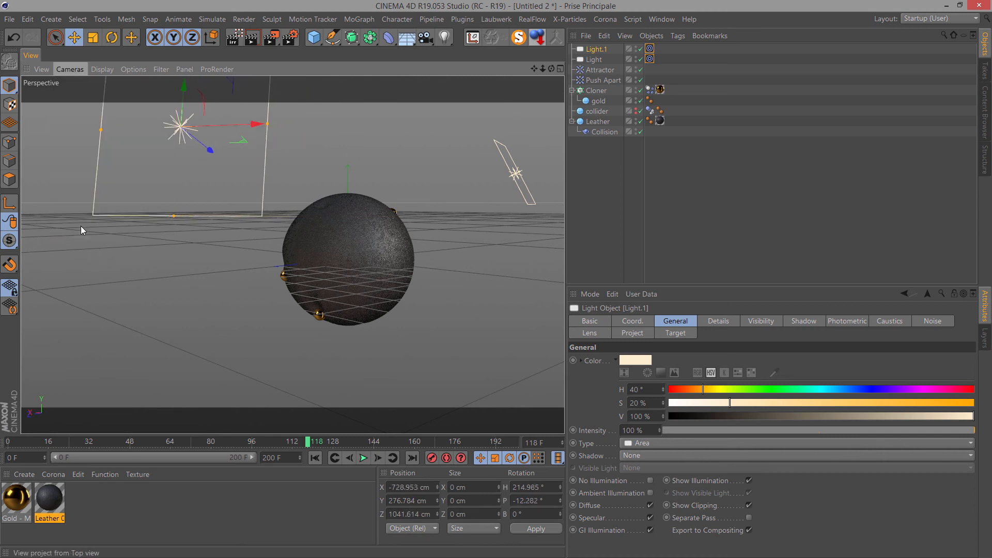
scroll(249, 264, down, 5)
drag(235, 201, 192, 242)
mouse_move(819, 392)
mouse_down()
mouse_move(842, 392)
mouse_move(833, 393)
mouse_up()
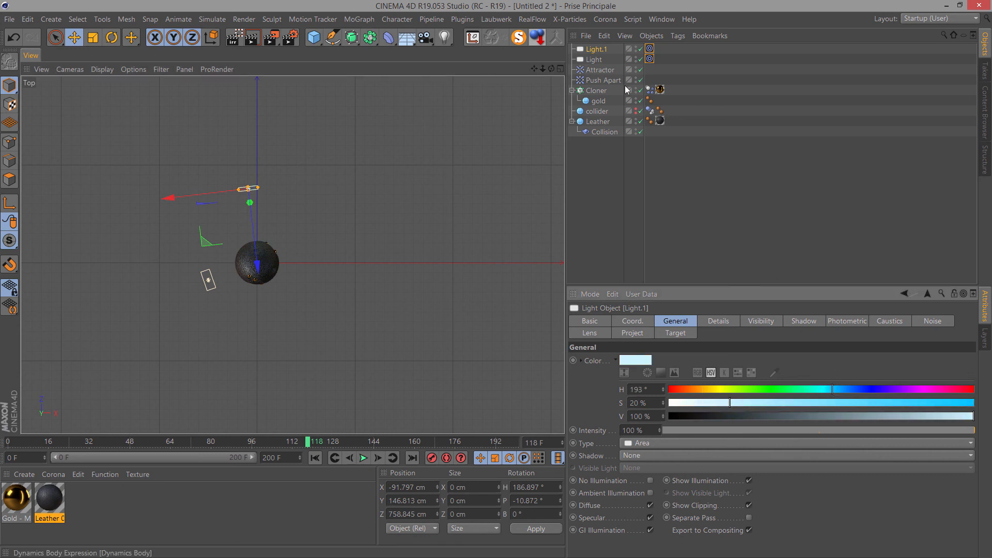
- Set the shadow type of both area lights to Area
shift+click(598, 61)
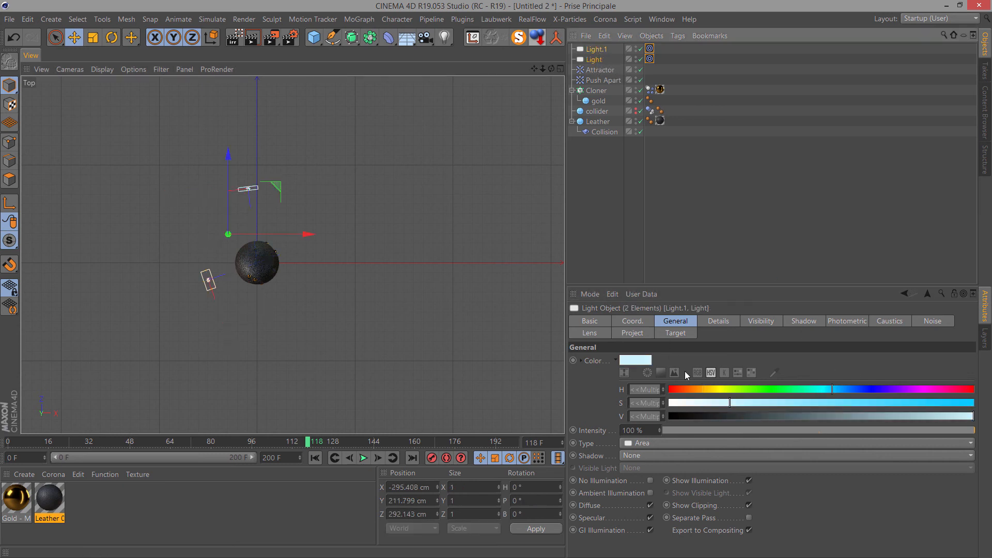
click(640, 456)
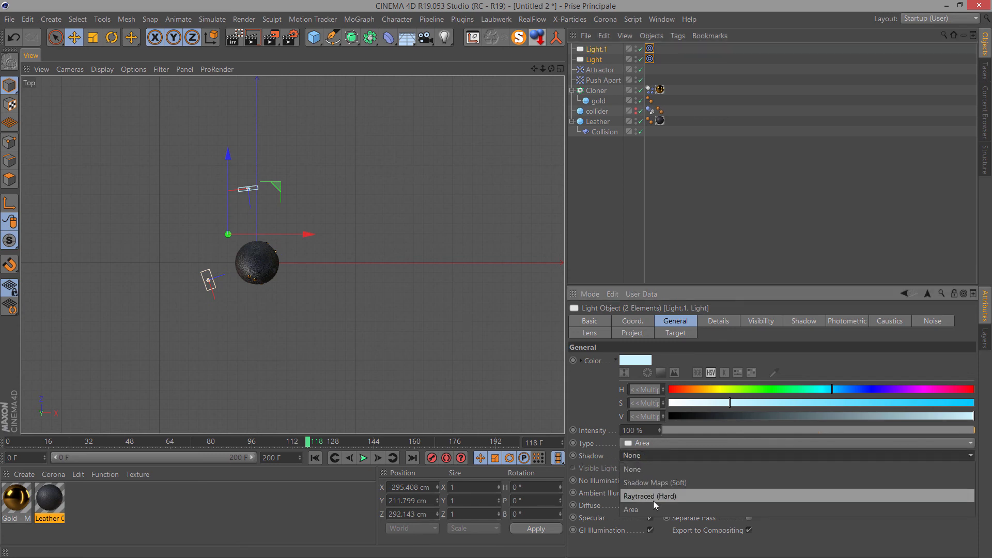
click(651, 508)
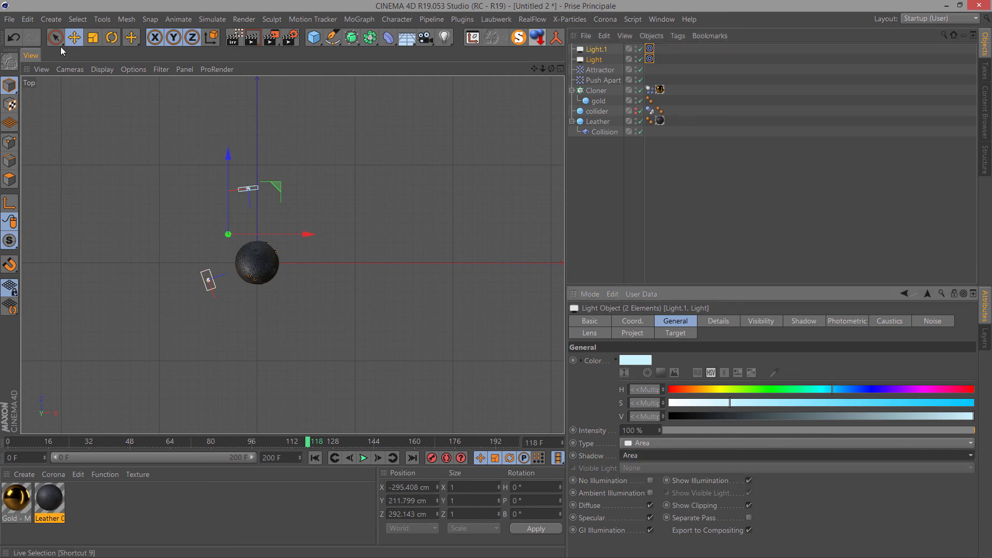
- Render a preview of the lit sphere from another side in the perspective view, and play the simulation up to frame 13
click(65, 70)
click(95, 132)
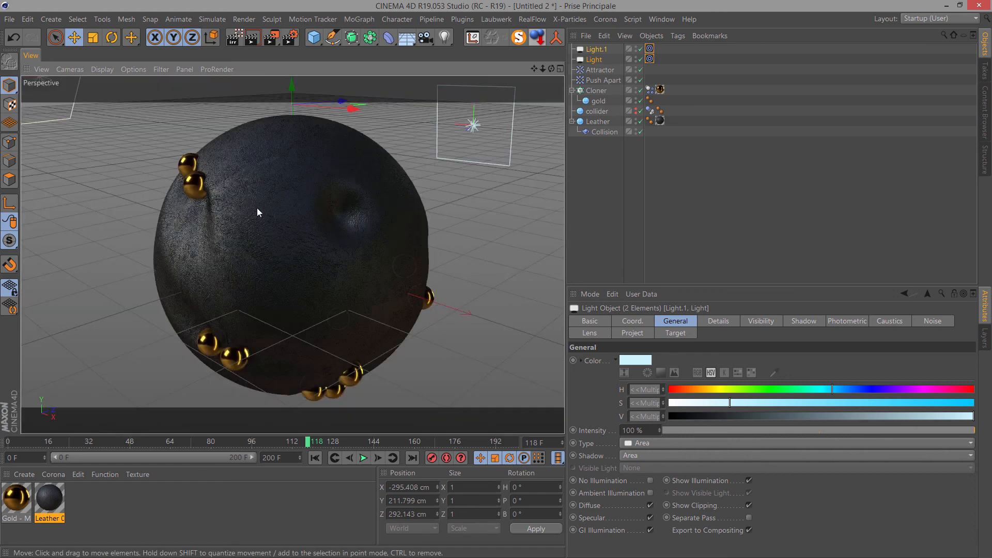
mouse_move(261, 202)
alt+right_down()
mouse_move(384, 155)
mouse_move(551, 69)
alt+right_up()
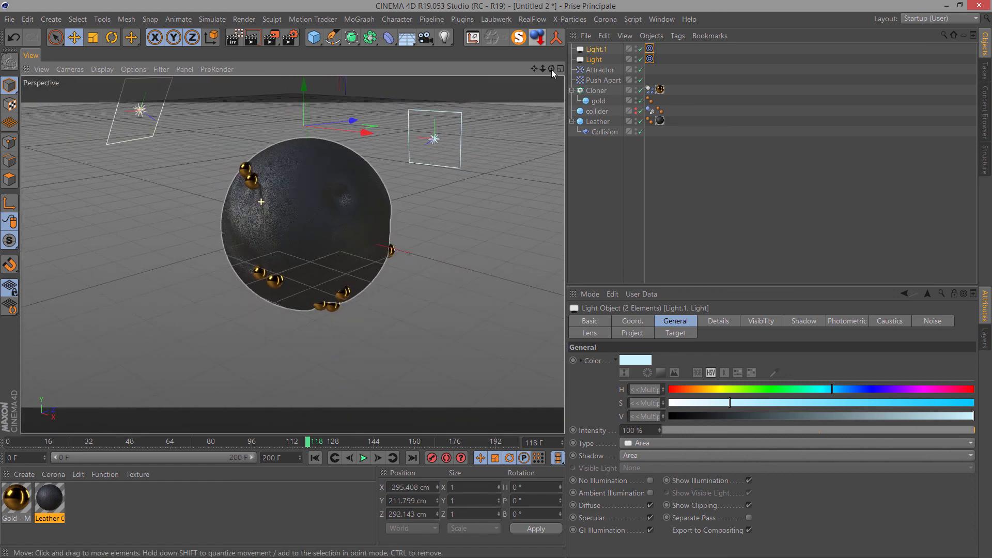
drag(552, 68, 359, 251)
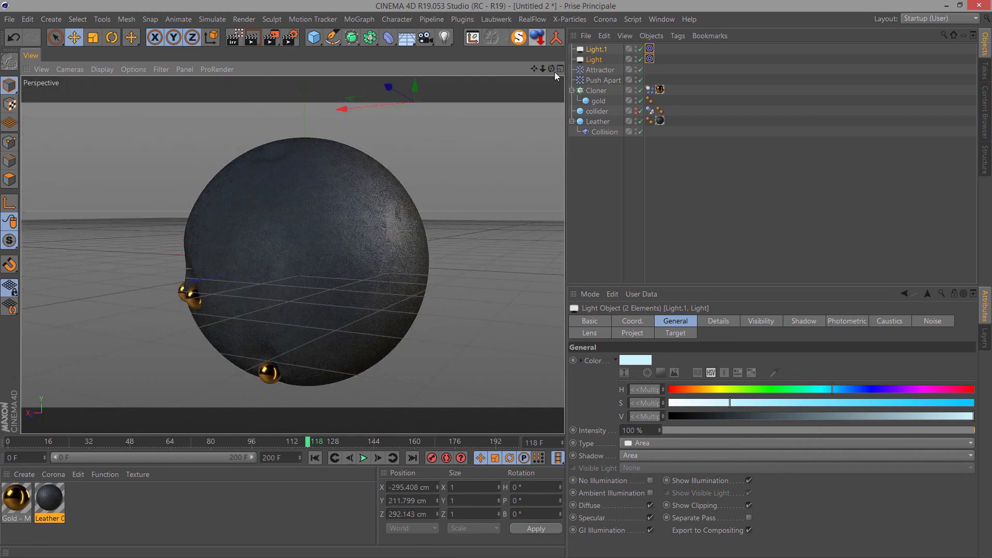
drag(554, 71, 493, 282)
click(250, 39)
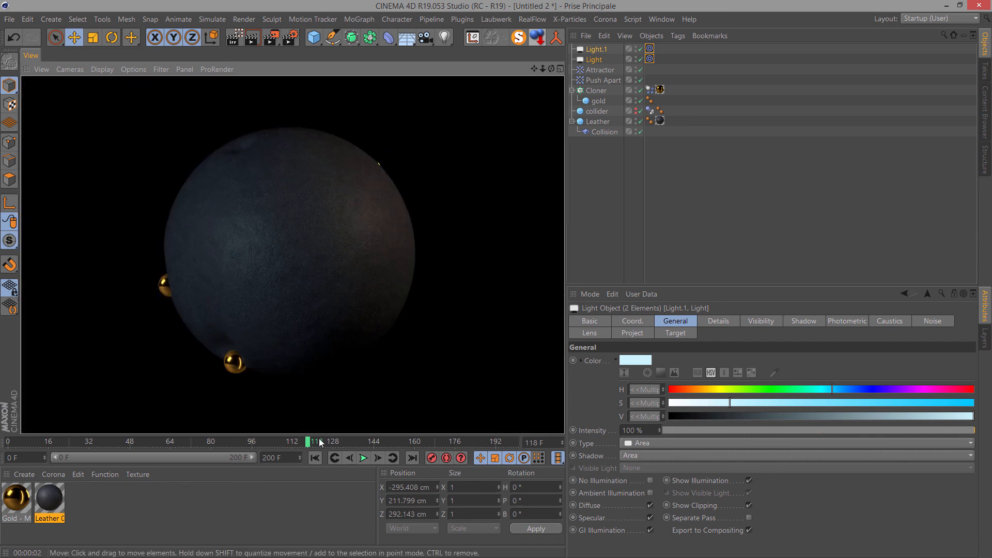
click(365, 458)
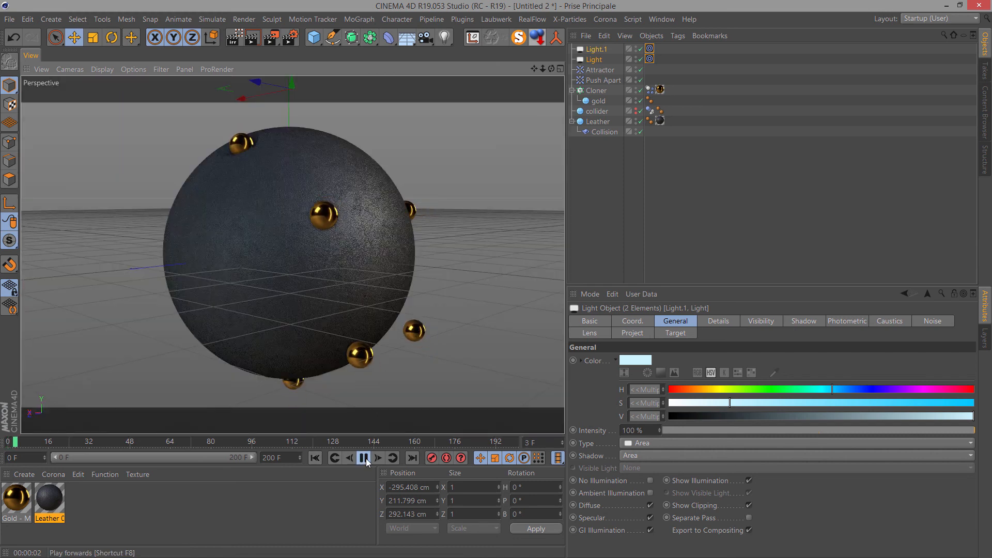
click(365, 458)
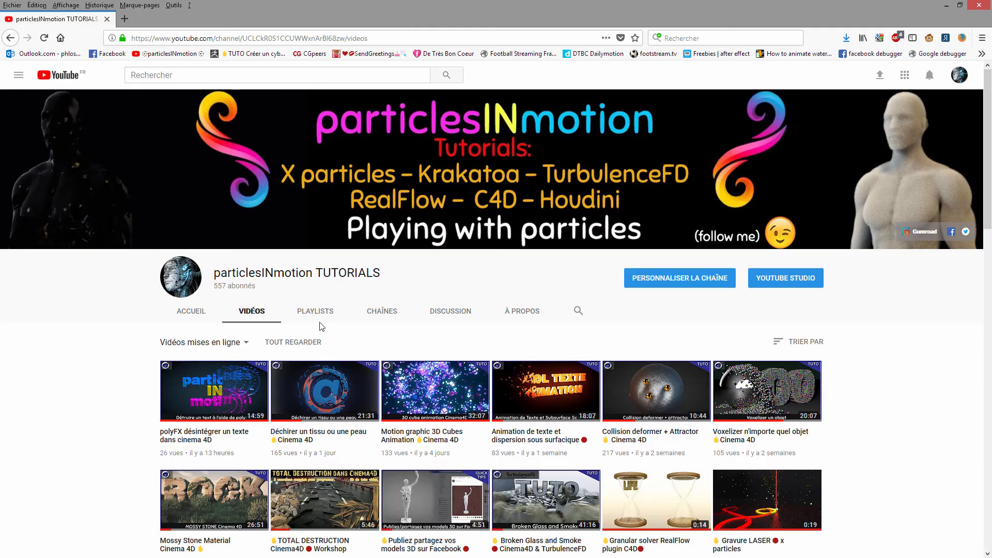
- Look through the uploaded videos on the particlesINmotion TUTORIALS YouTube channel, and switch back to Cinema 4D
scroll(455, 358, down, 10)
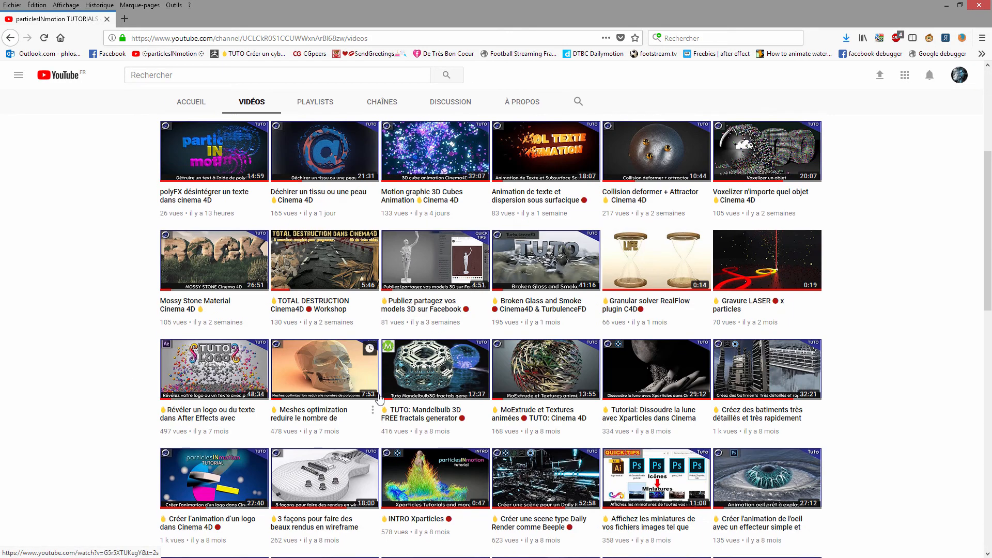
scroll(454, 358, down, 5)
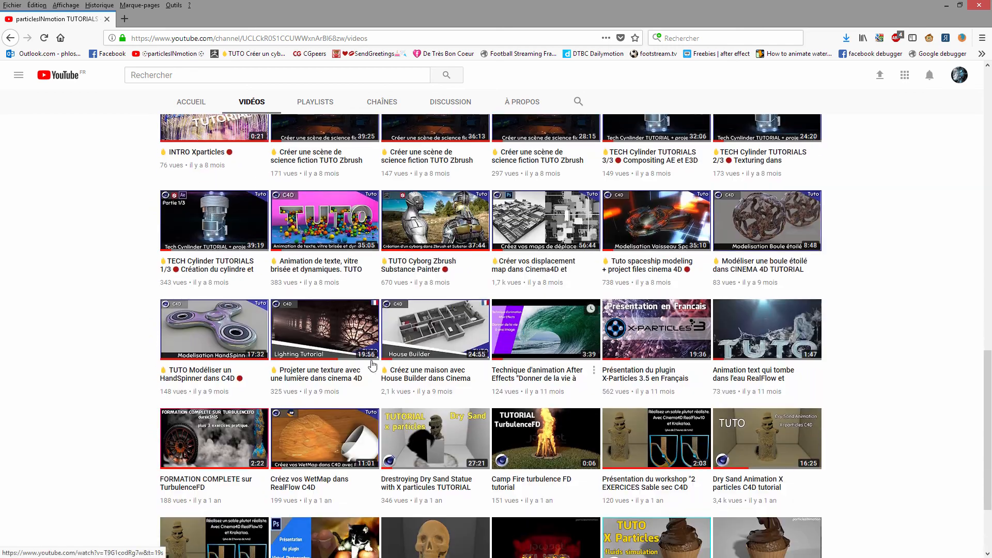
scroll(499, 333, down, 2)
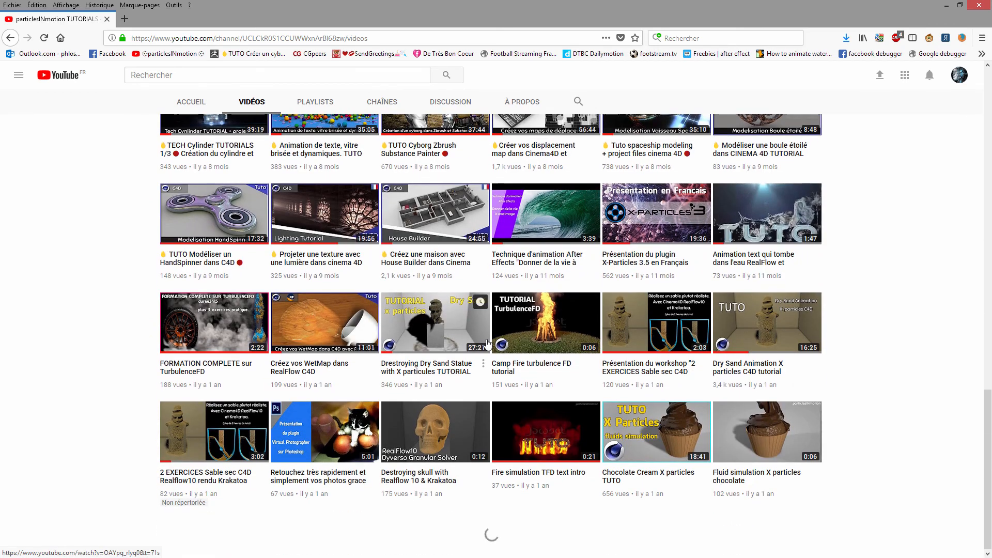
scroll(420, 323, up, 4)
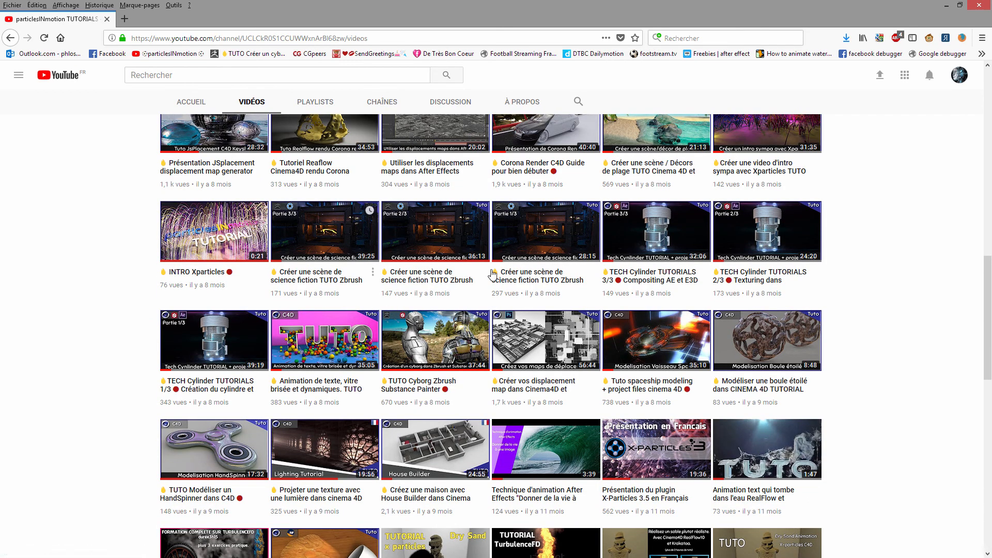
scroll(651, 302, up, 3)
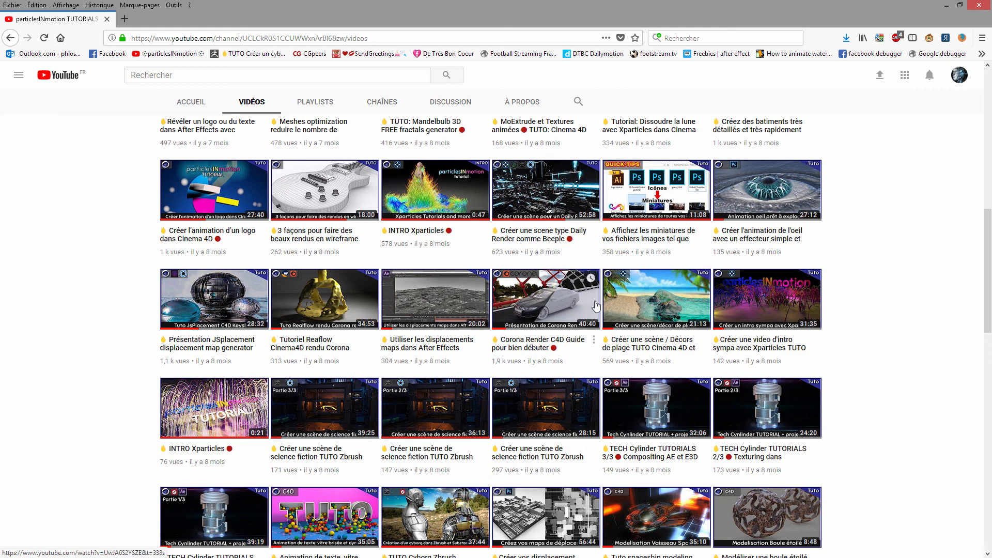
scroll(612, 402, down, 3)
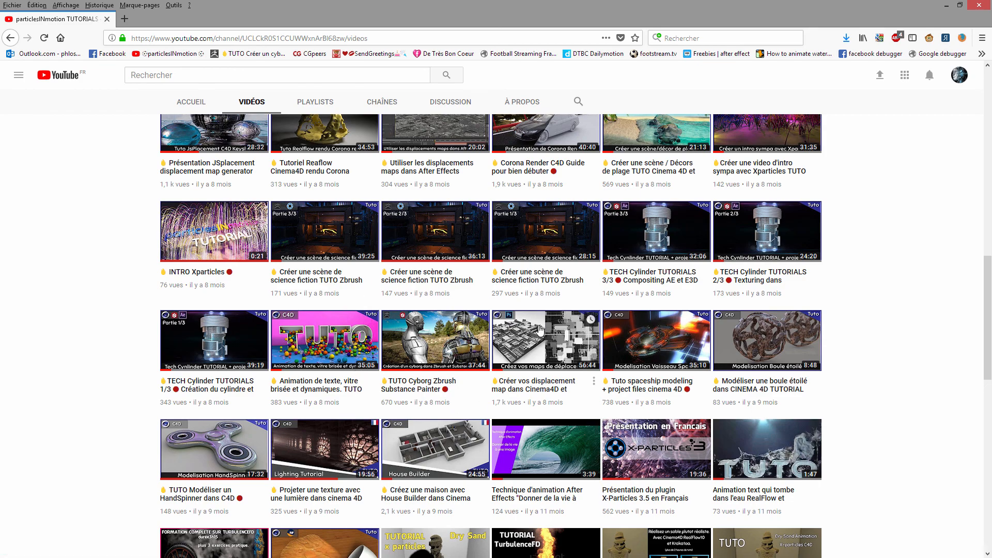
scroll(546, 326, down, 3)
scroll(546, 326, down, 5)
scroll(547, 325, up, 2)
scroll(517, 341, down, 4)
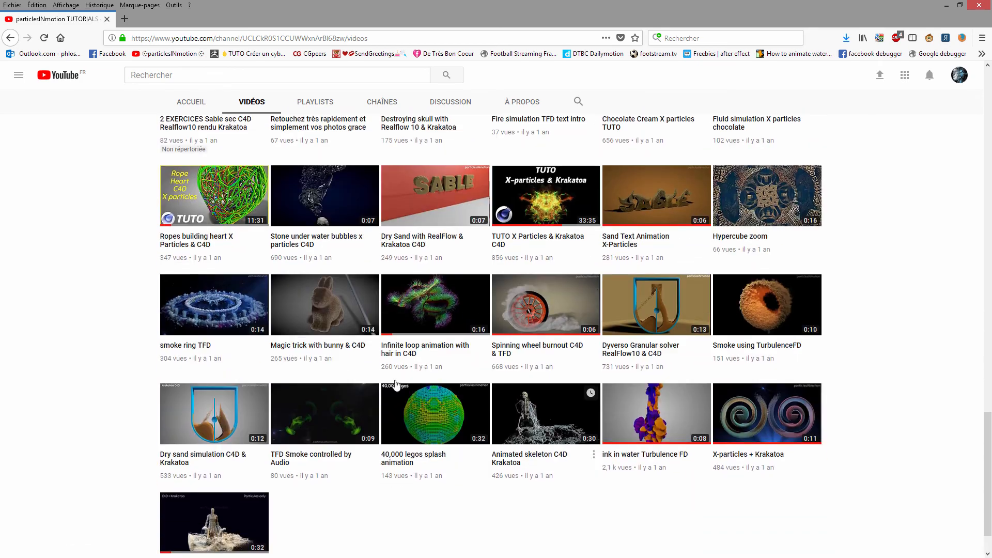
scroll(475, 353, up, 7)
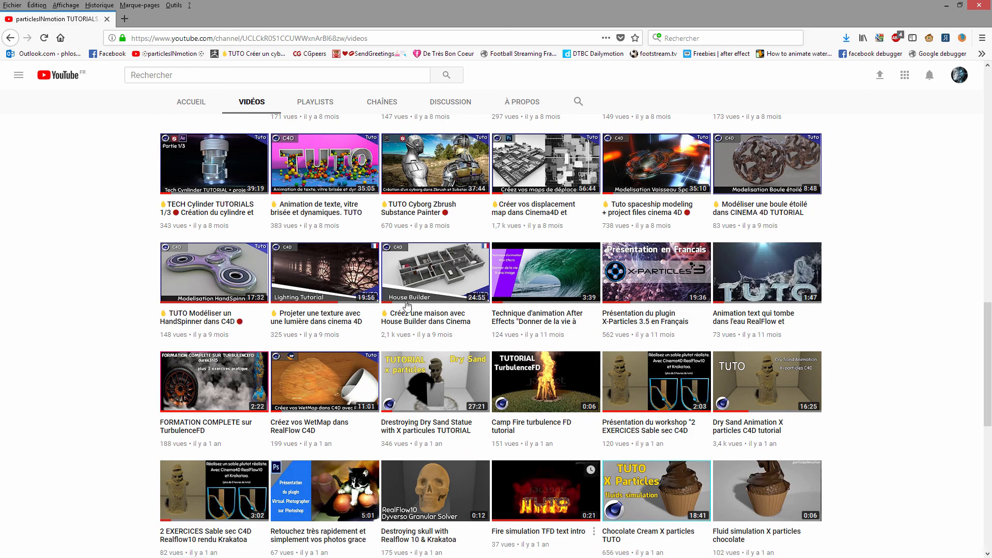
scroll(571, 320, up, 8)
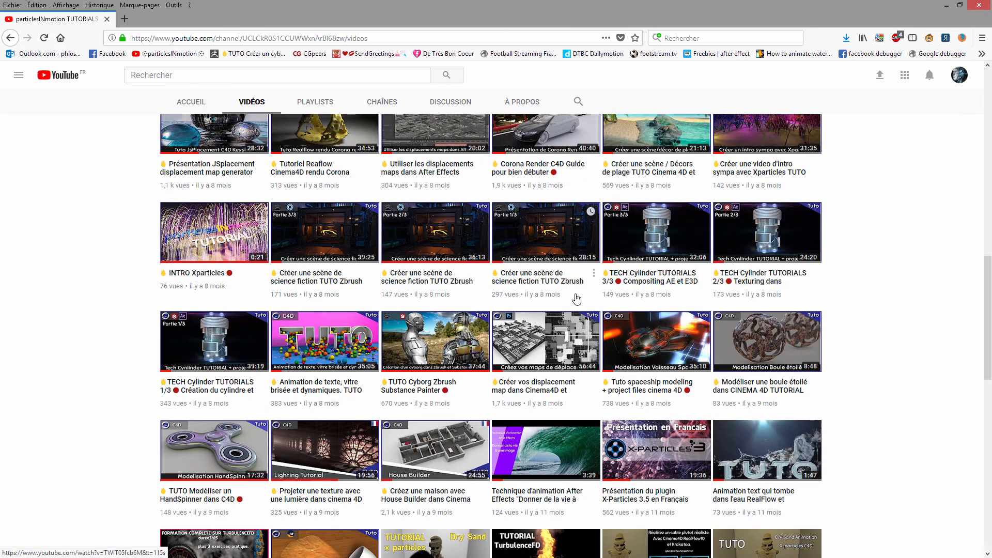
scroll(580, 297, up, 7)
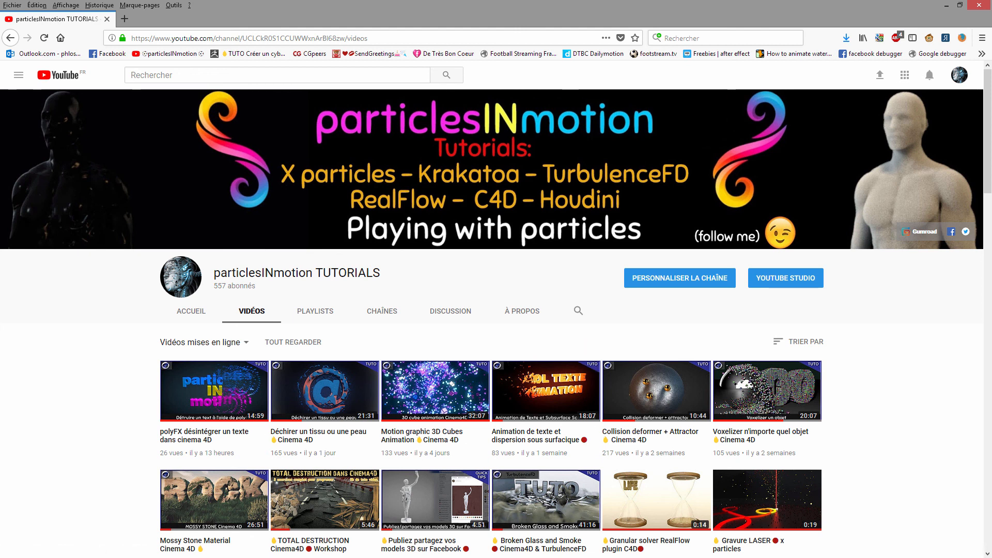
key(alt+Tab)
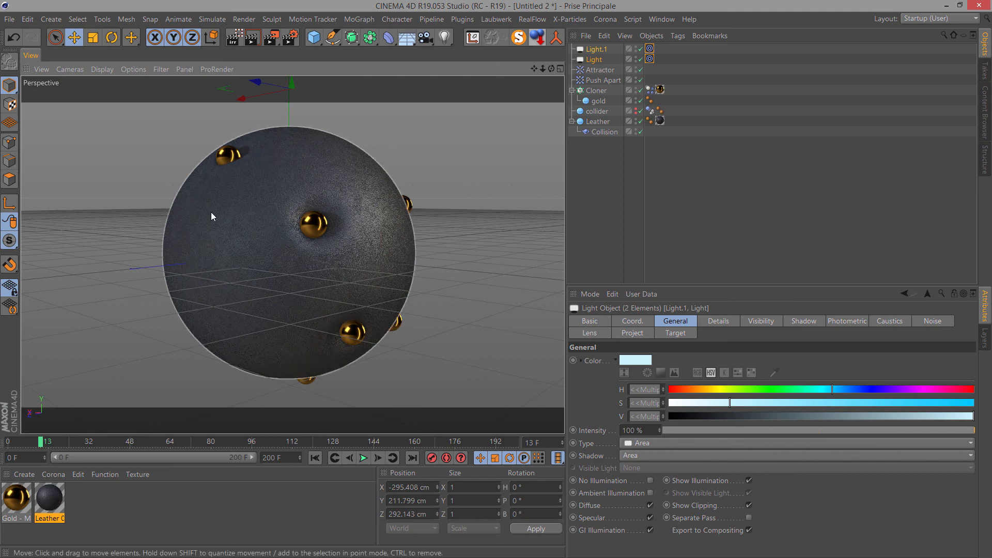